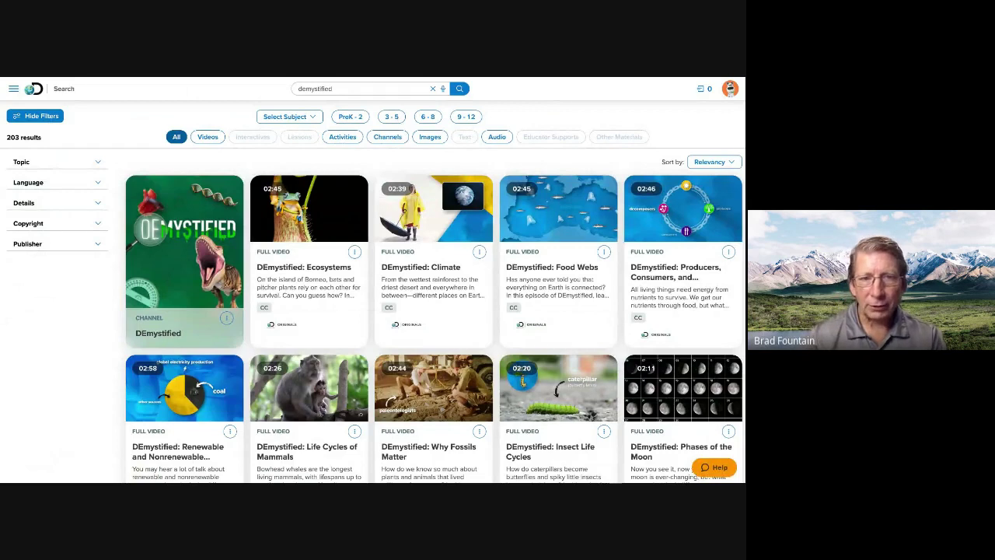
Open the DEmystified channel and look through its host, activity and video sections as far as Physical Science DEmystified.
click(187, 253)
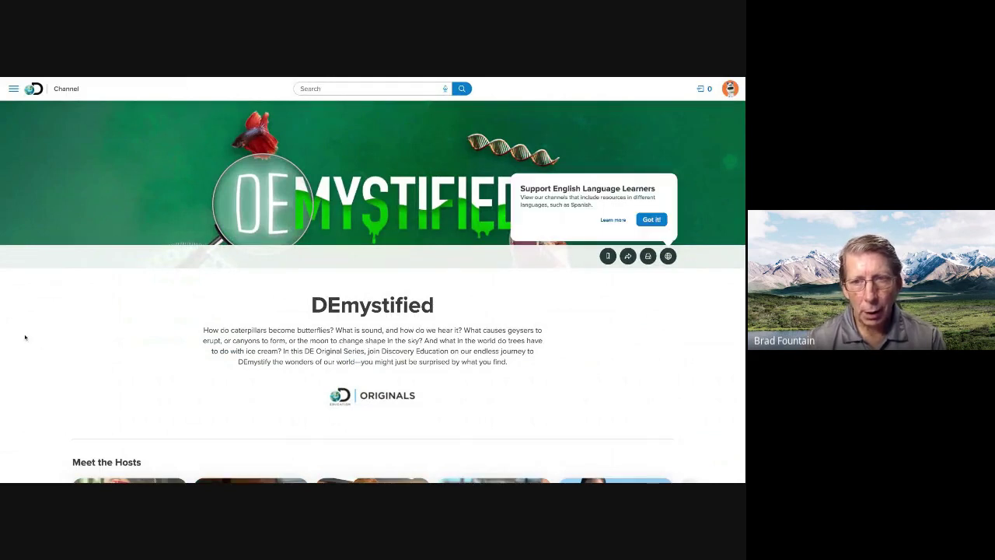
scroll(24, 337, down, 3)
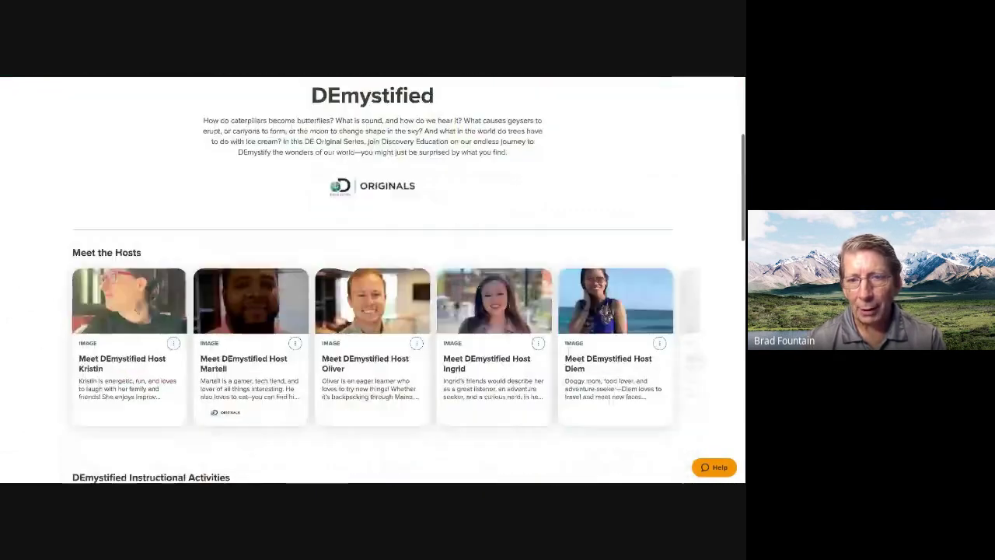
scroll(373, 280, down, 3)
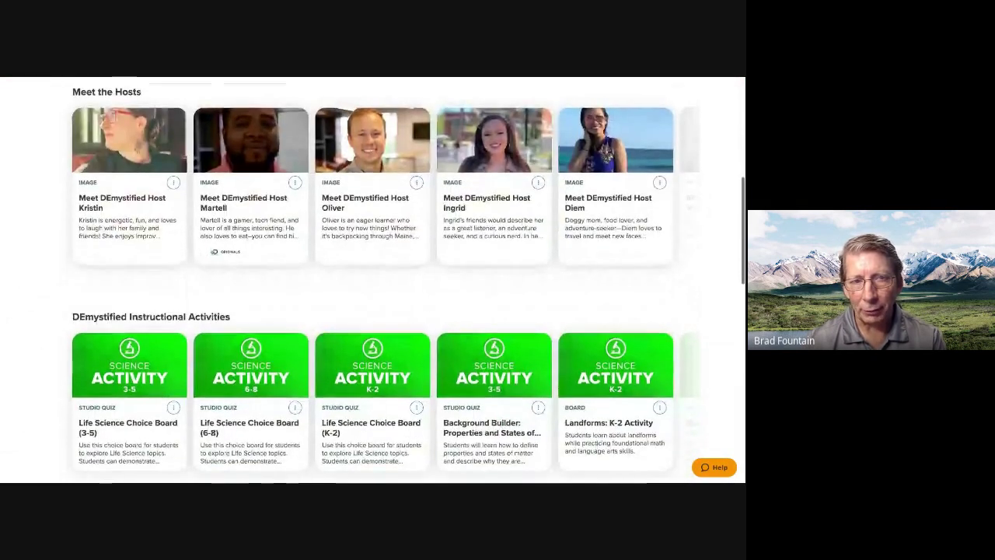
scroll(372, 280, down, 3)
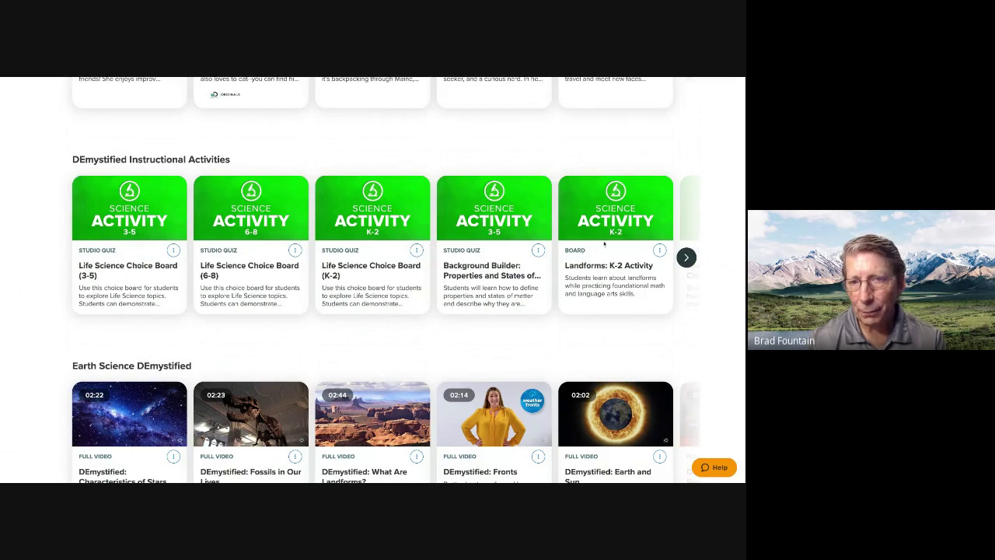
scroll(37, 280, down, 5)
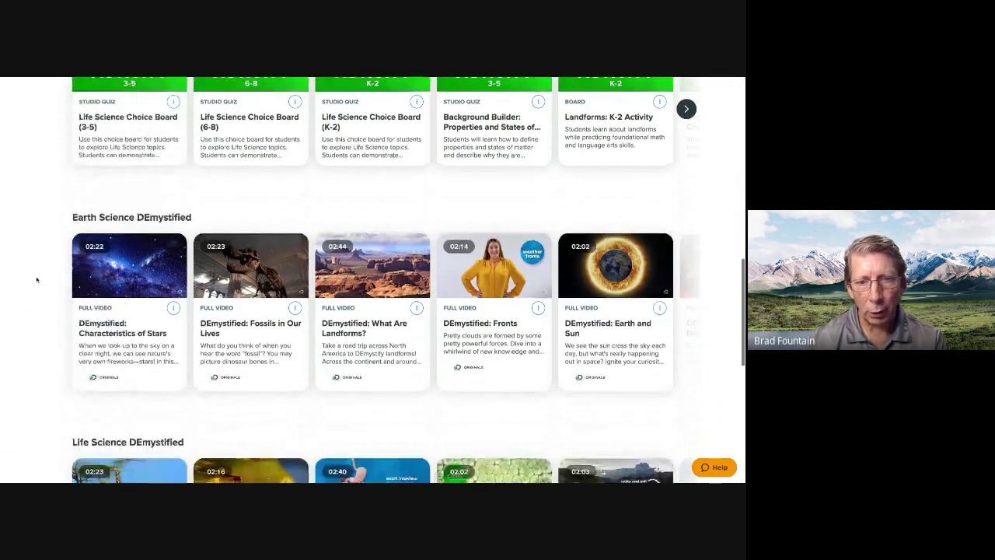
scroll(373, 280, up, 4)
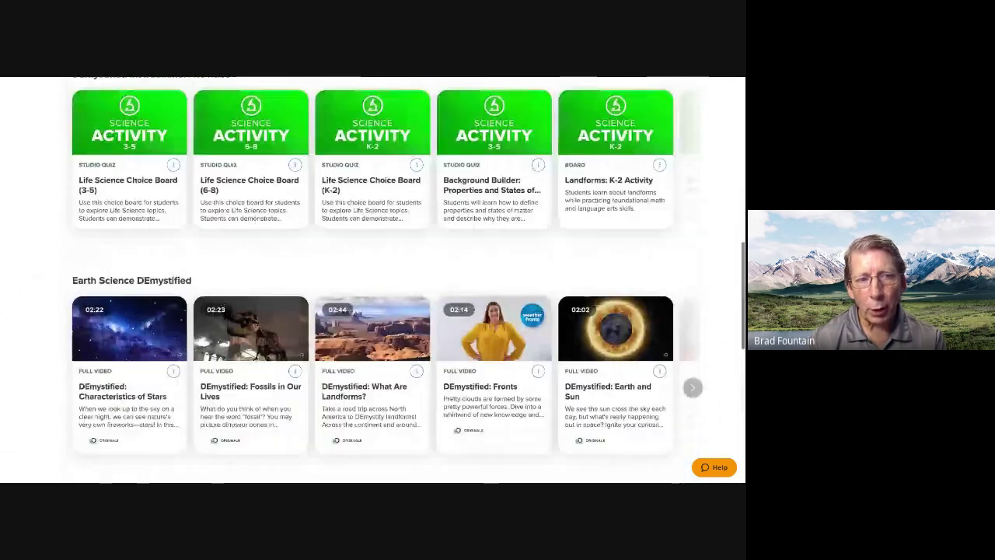
scroll(373, 280, down, 4)
scroll(373, 280, down, 4)
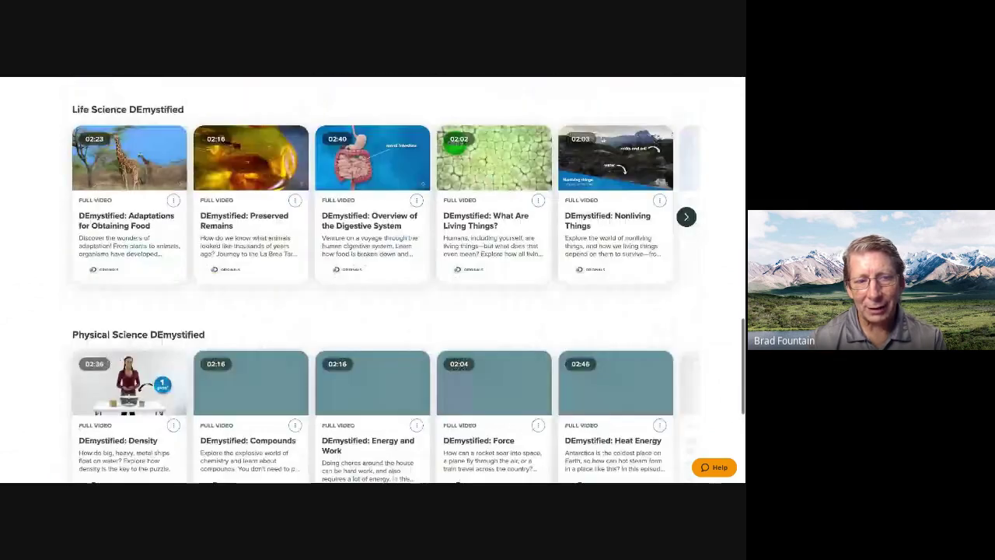
scroll(685, 277, down, 1)
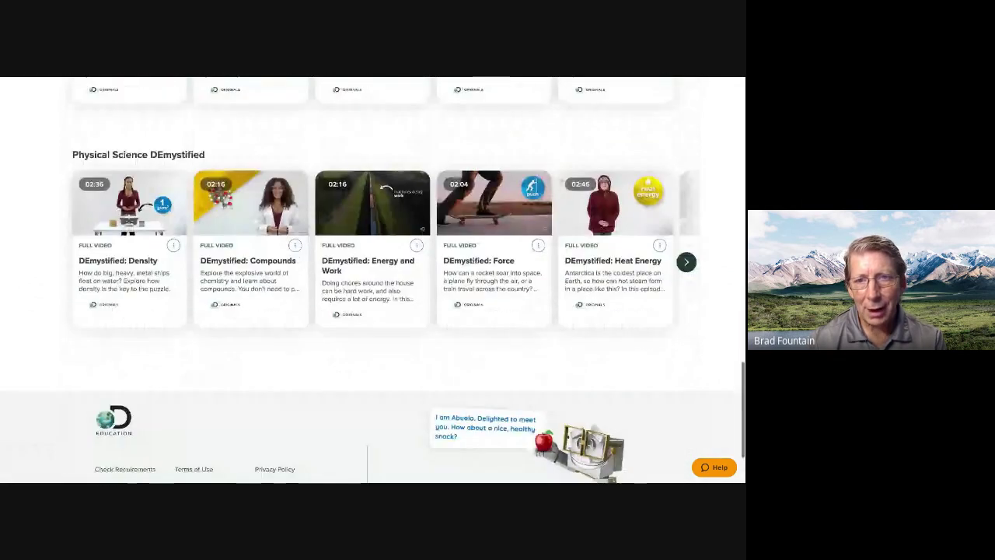
Open the "DEmystified: Types of Energy" video from Physical Science DEmystified and play it muted.
click(686, 272)
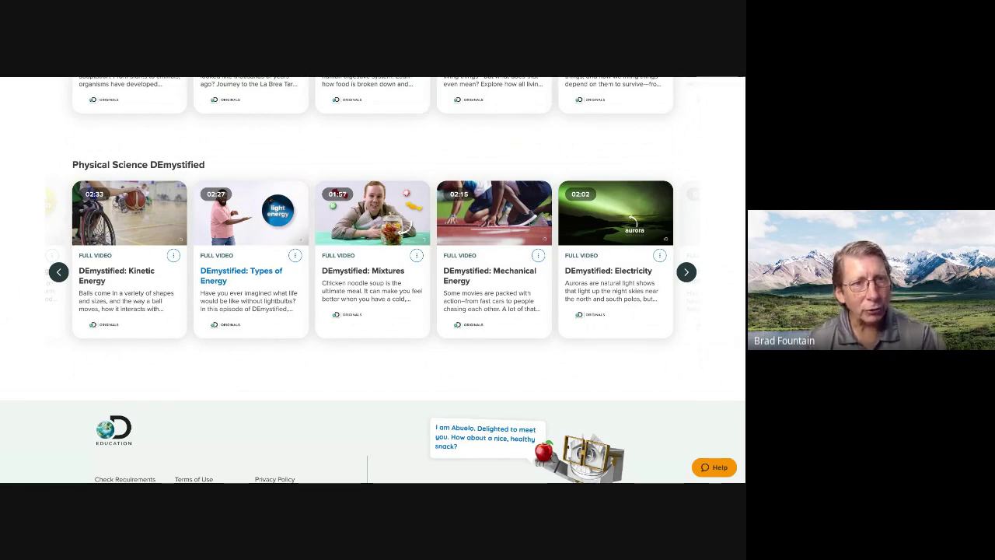
click(241, 276)
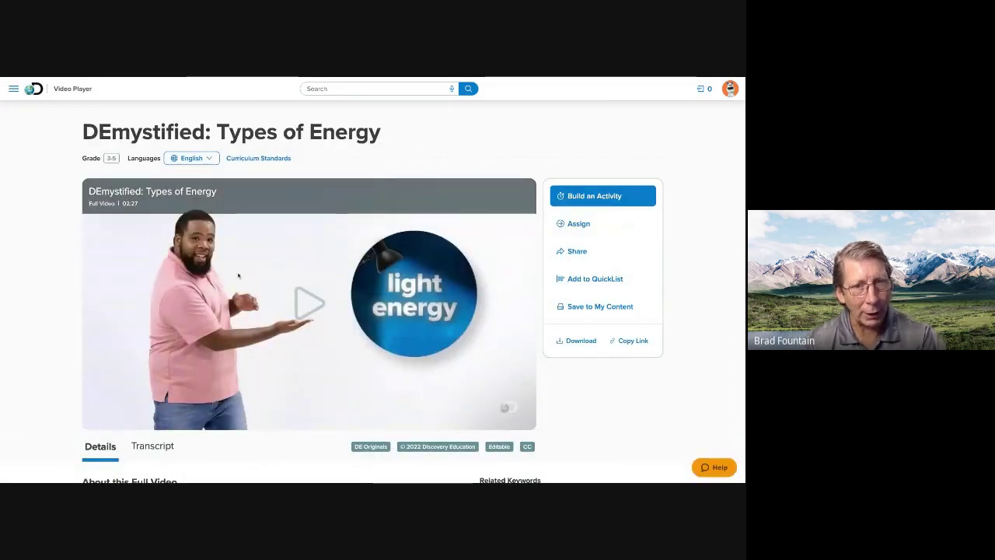
click(308, 304)
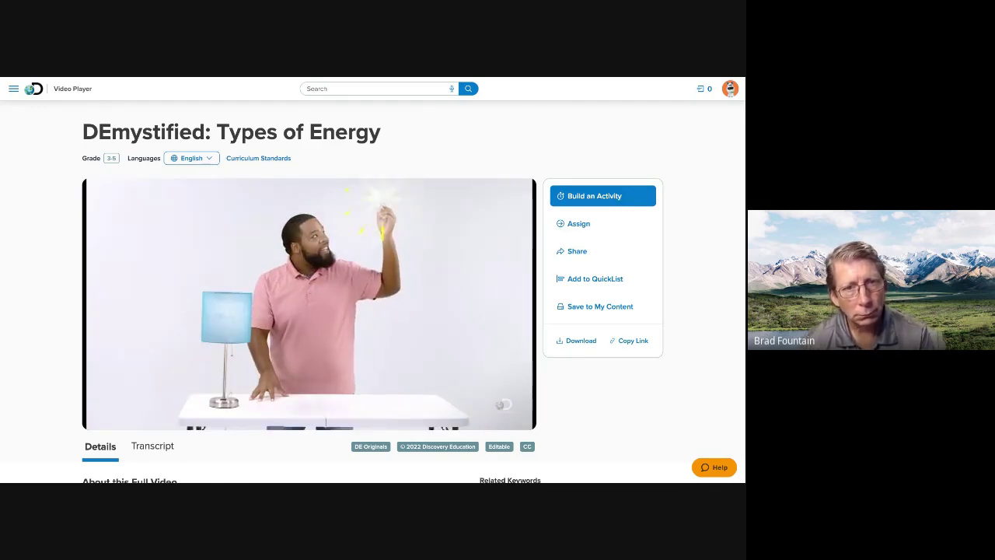
mouse_move(138, 396)
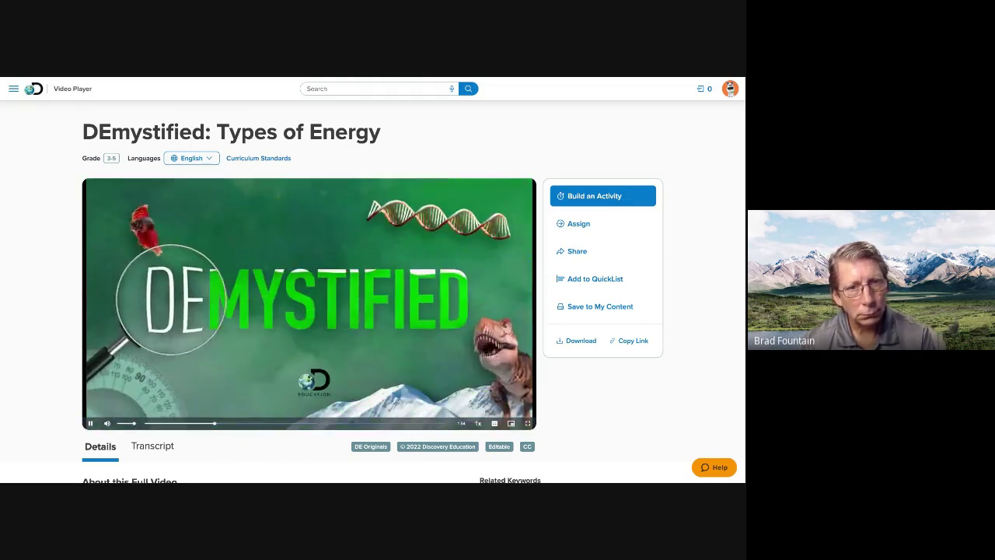
click(107, 423)
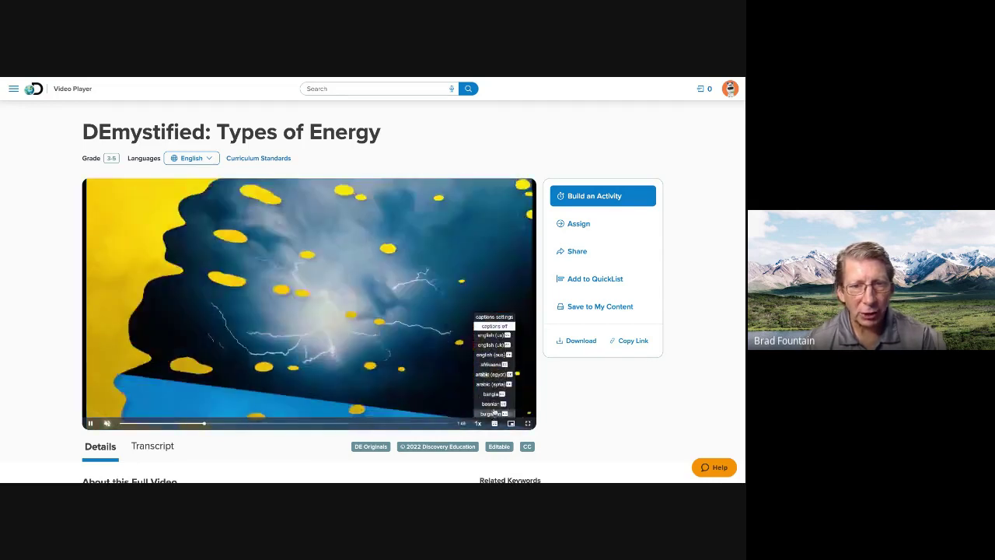
Turn on French captions for the playing Types of Energy video.
scroll(494, 354, down, 3)
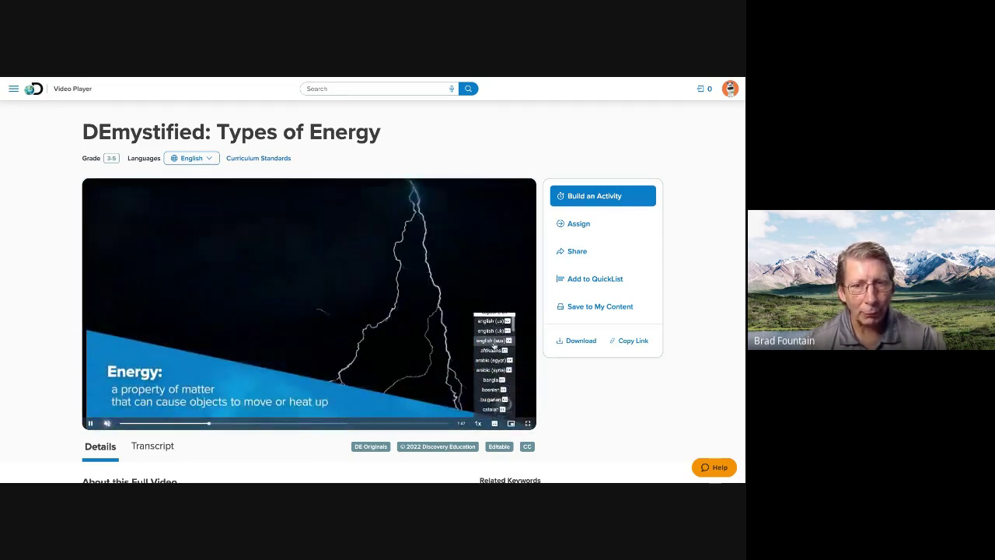
scroll(494, 345, down, 3)
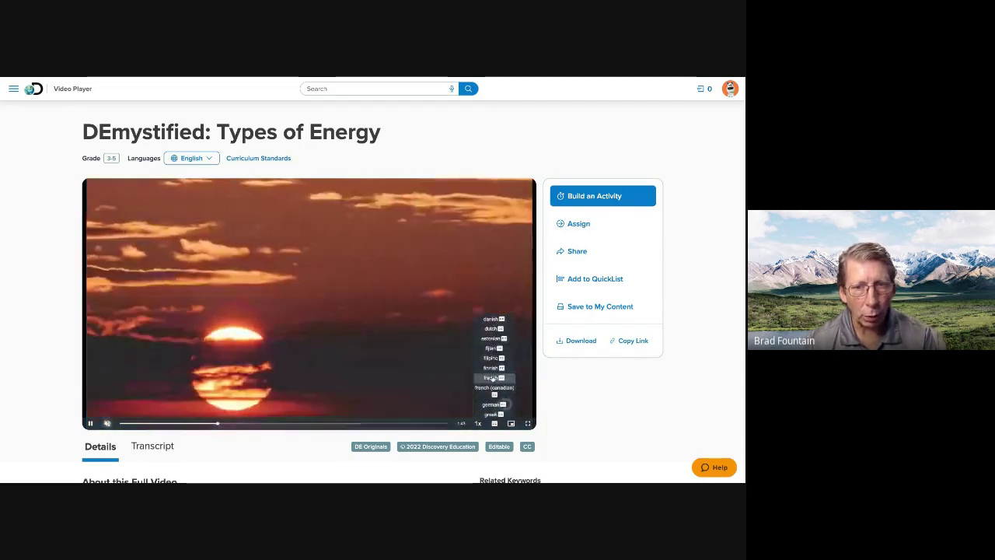
click(493, 378)
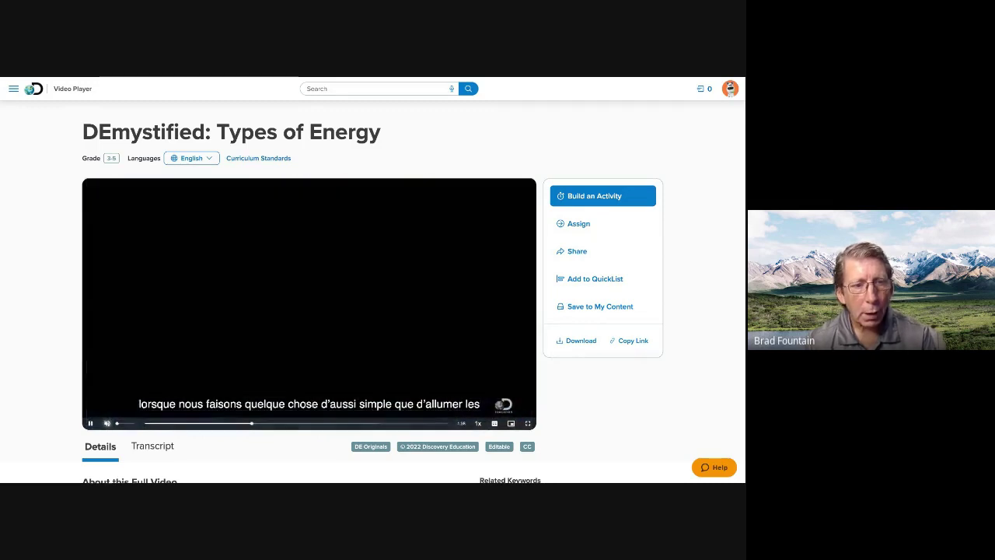
key(m)
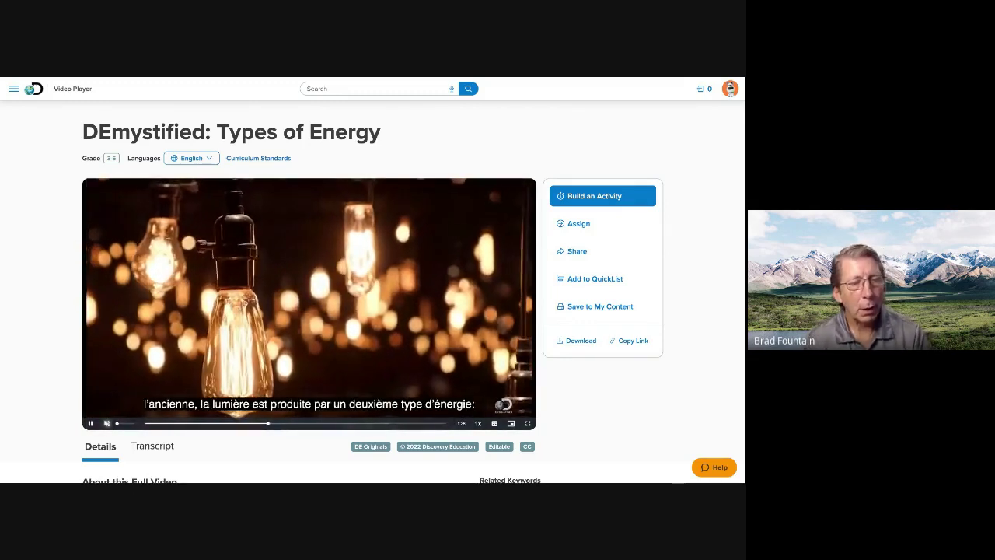
Pause the Types of Energy video and turn its captions off.
click(90, 423)
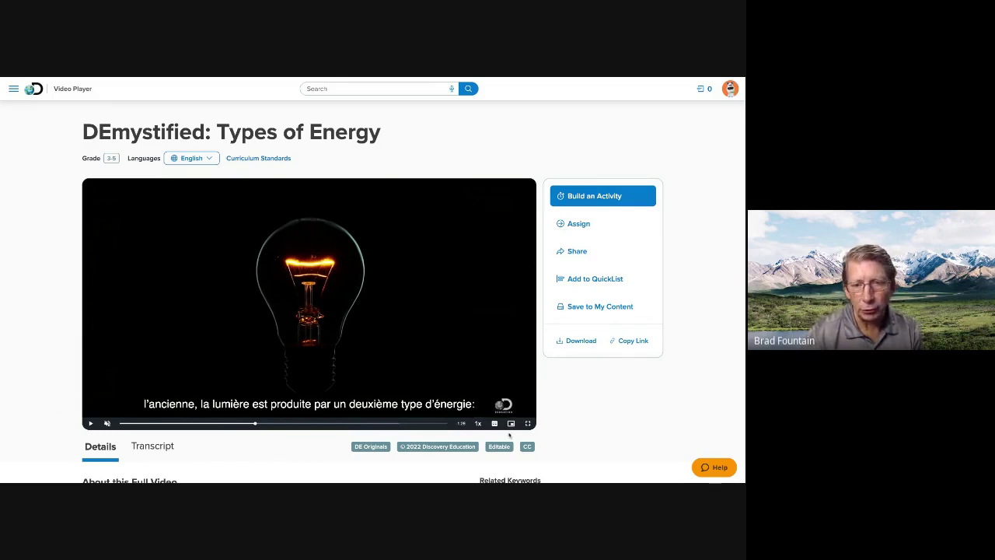
mouse_move(496, 425)
scroll(493, 380, up, 5)
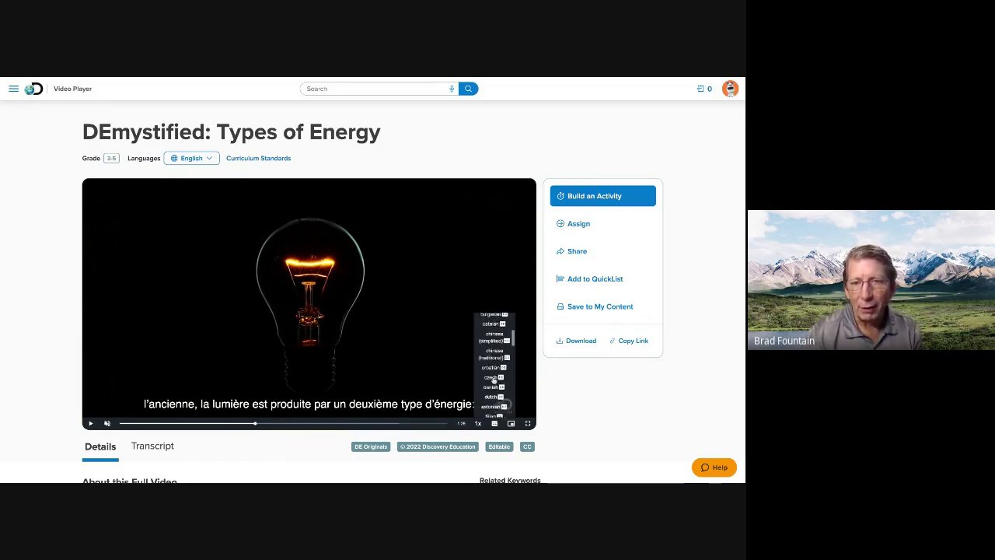
click(493, 327)
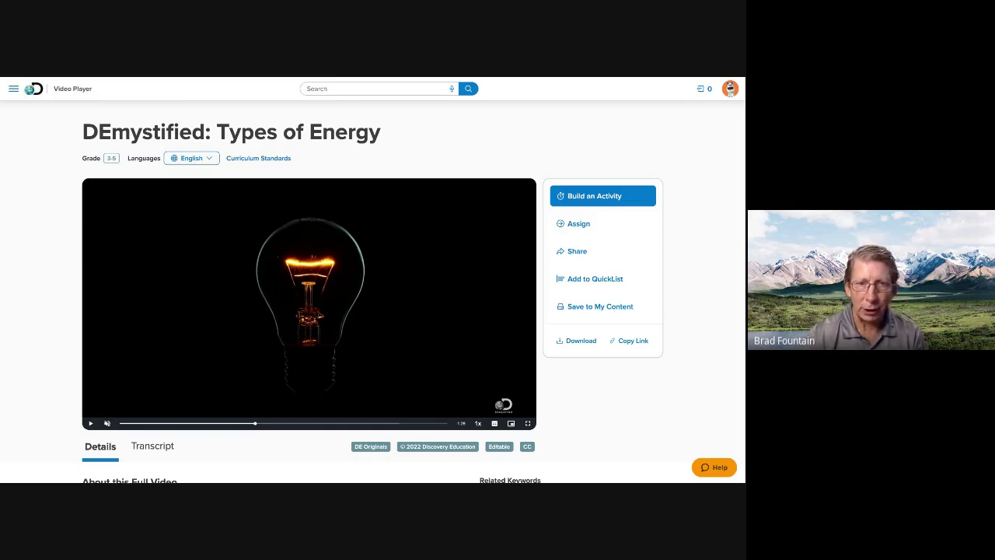
Build a Video Quiz activity from the Types of Energy video.
click(632, 195)
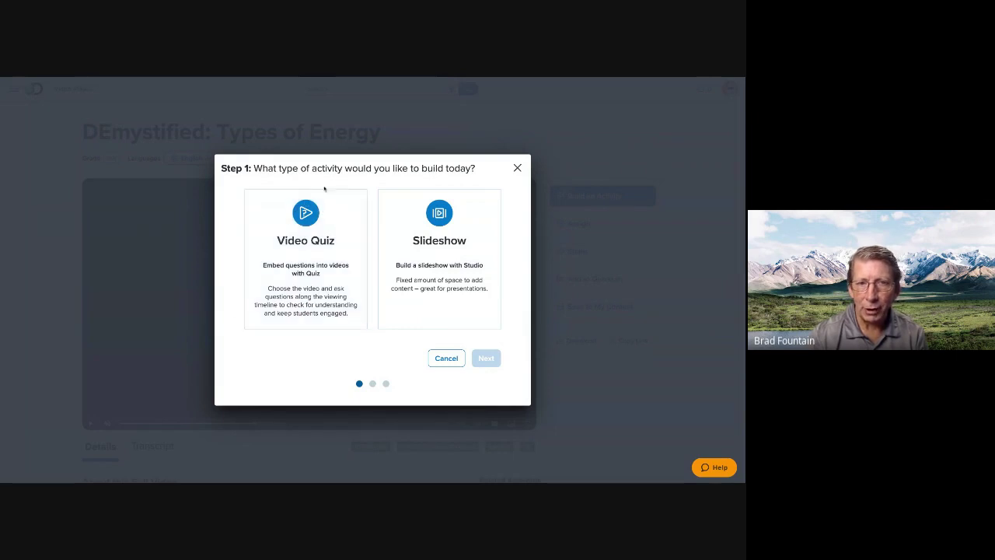
click(314, 221)
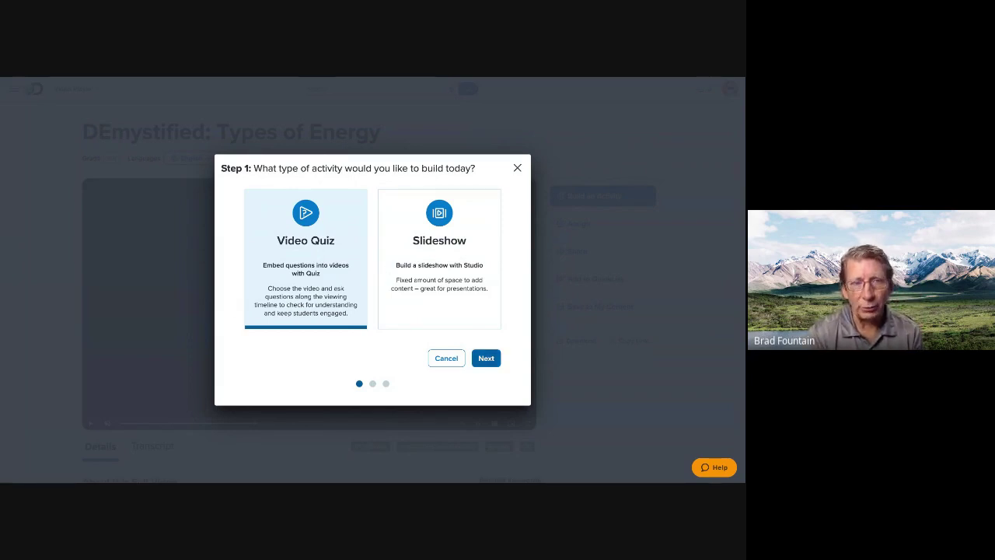
click(486, 358)
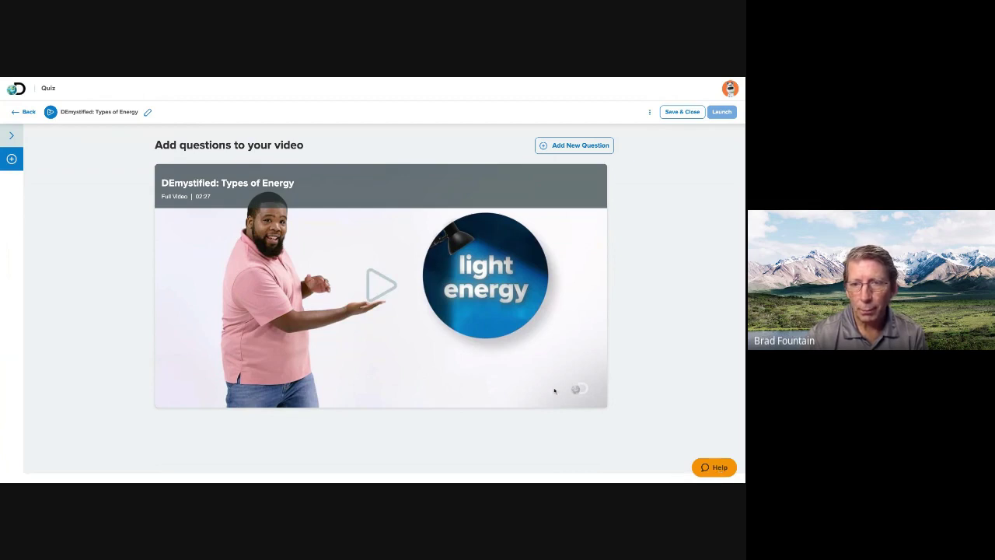
Play the video in the quiz editor and add a new question at the 00:10 mark.
click(372, 284)
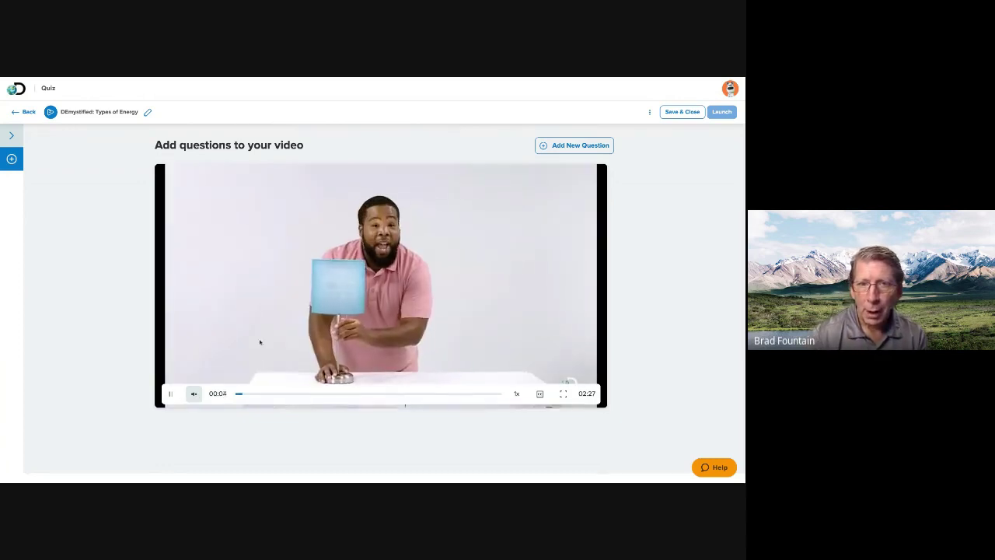
click(574, 150)
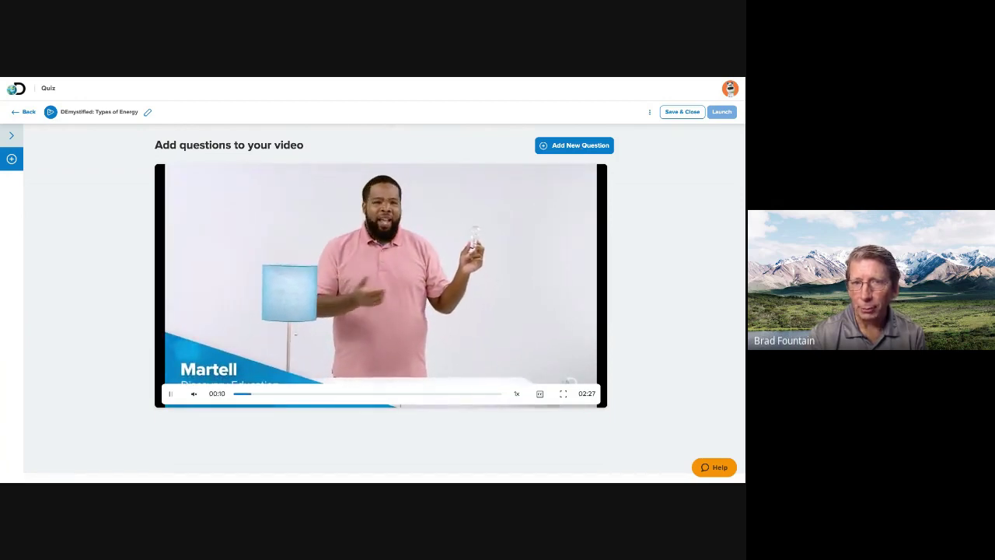
click(580, 147)
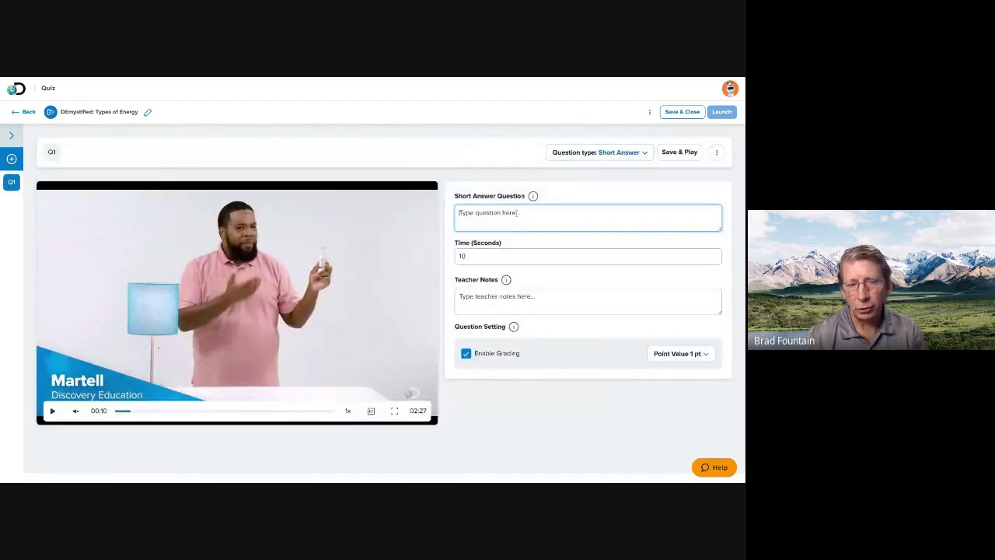
Enter the short answer question "What are some types of energy you know already?" and review the available question types.
text(What re some types of)
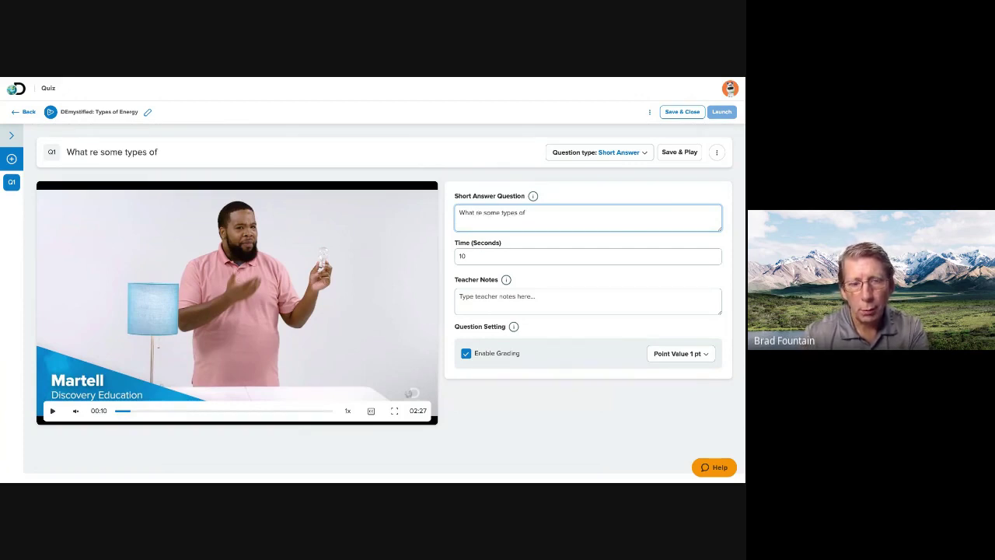
text( energy yo)
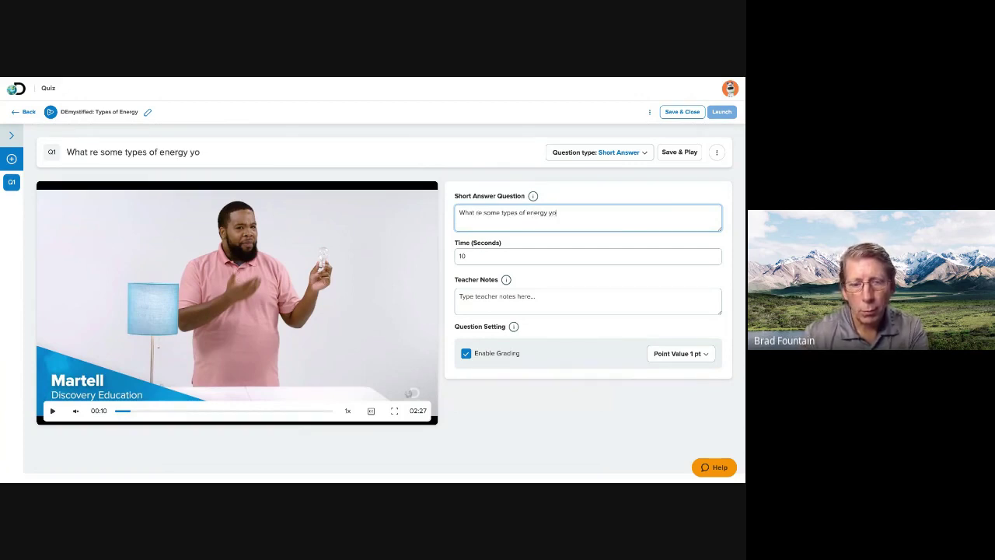
text(u know already?)
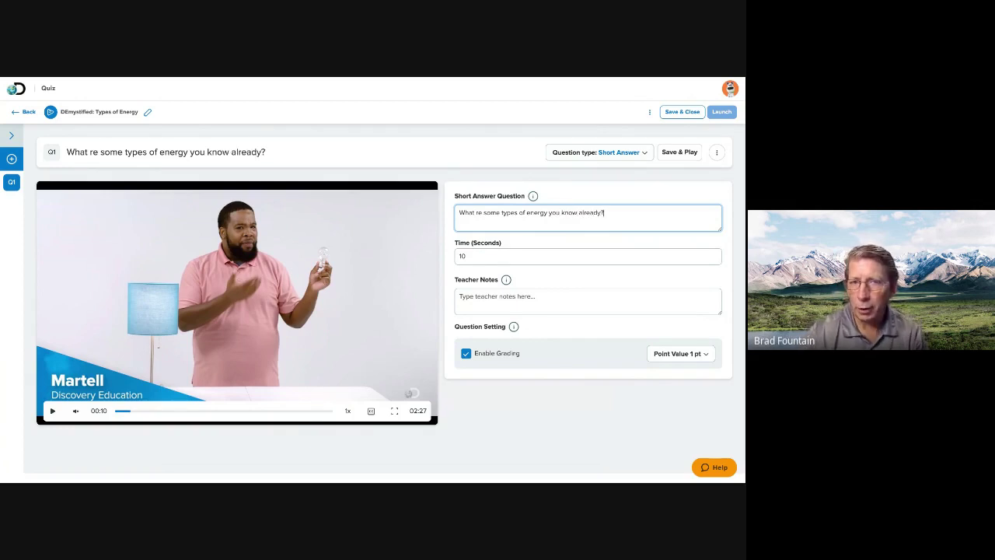
click(476, 212)
text(a)
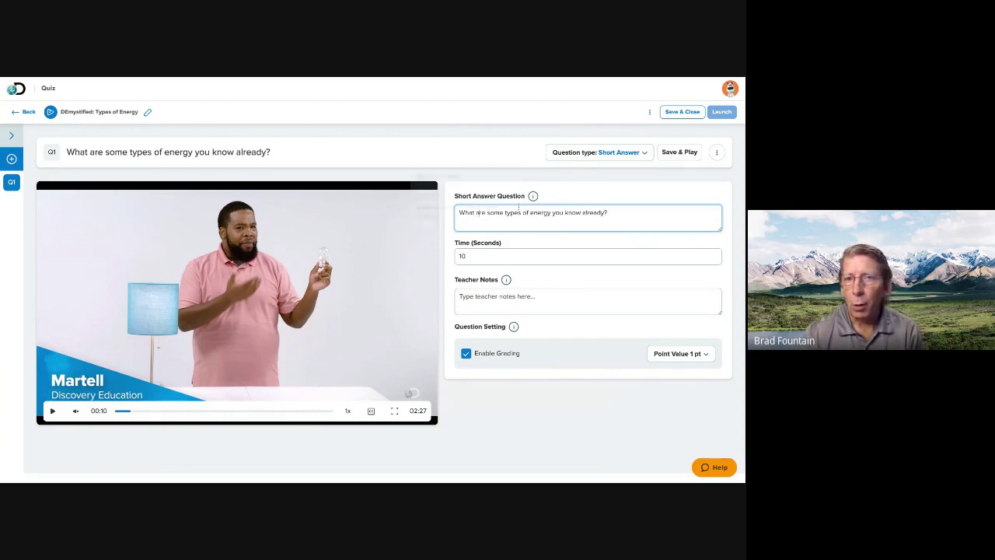
click(614, 154)
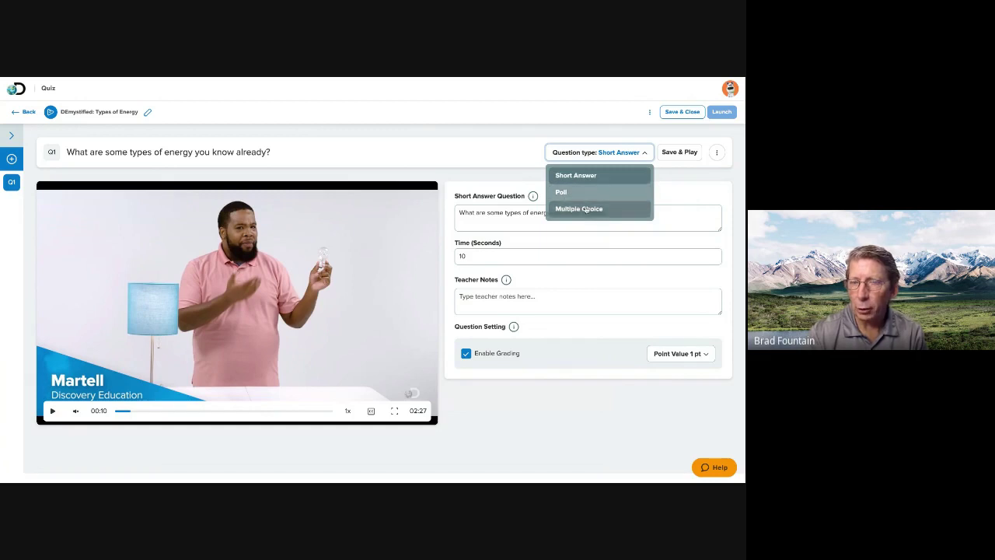
click(556, 279)
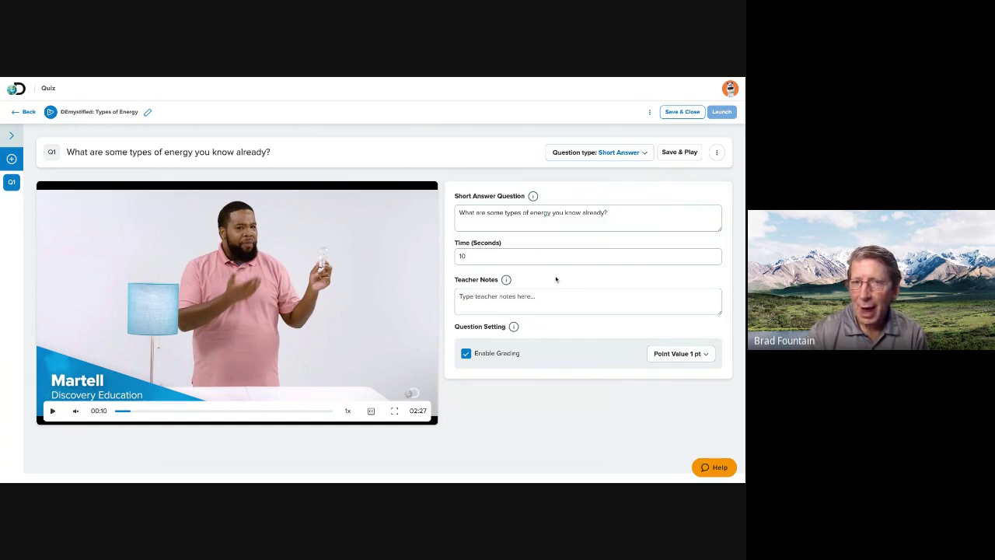
Set the question's time in the video to 4 seconds.
click(715, 260)
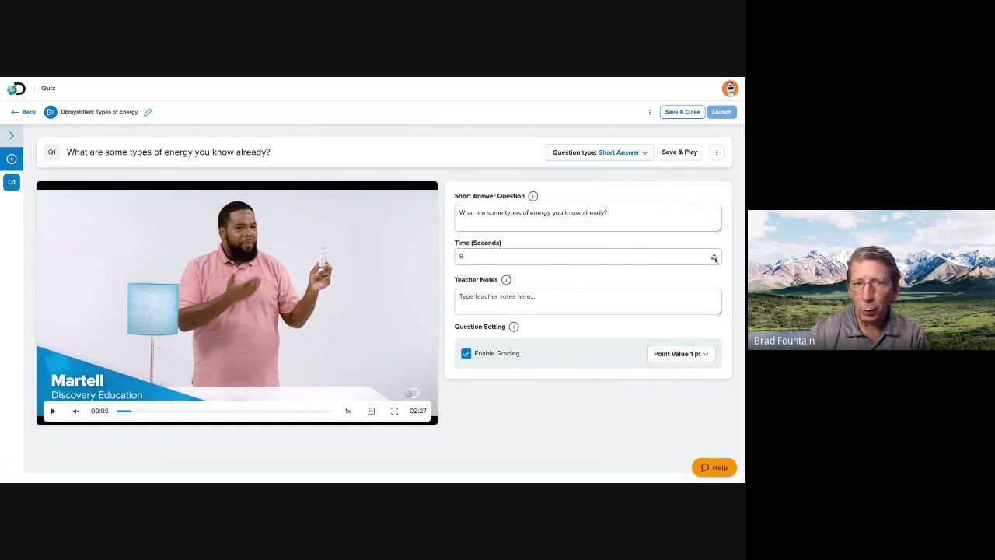
click(716, 260)
click(716, 260)
click(715, 259)
click(716, 260)
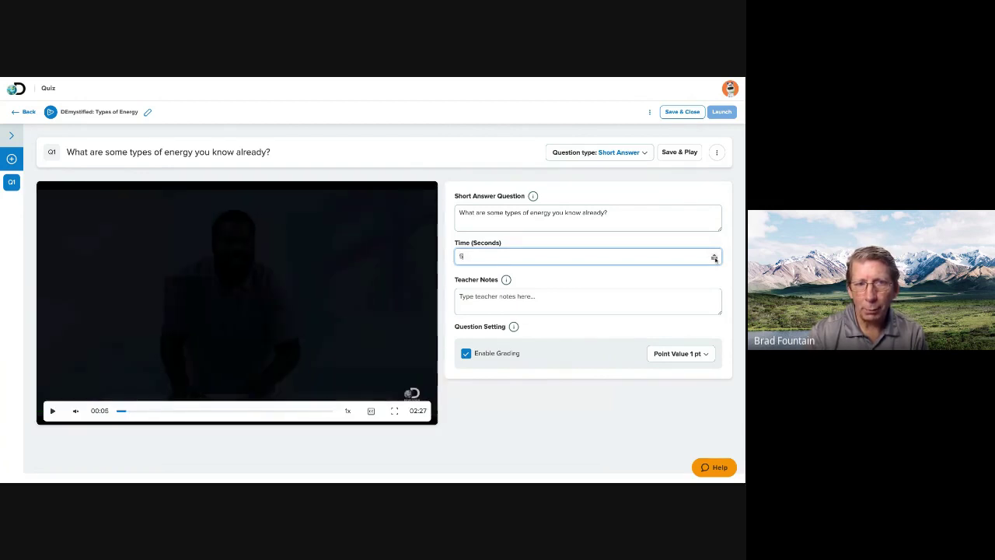
click(715, 260)
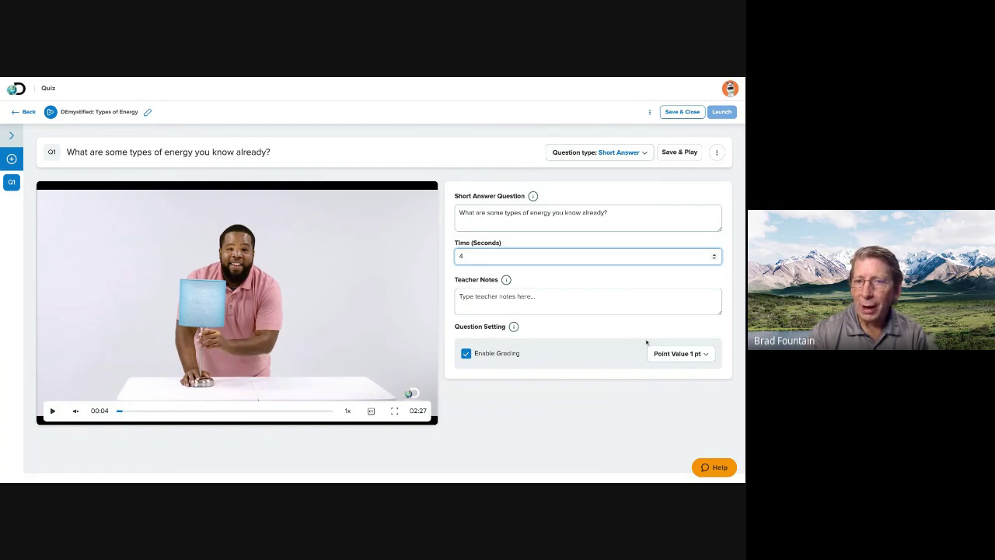
Review the available point values for the first question, and save the question to resume the video.
click(679, 354)
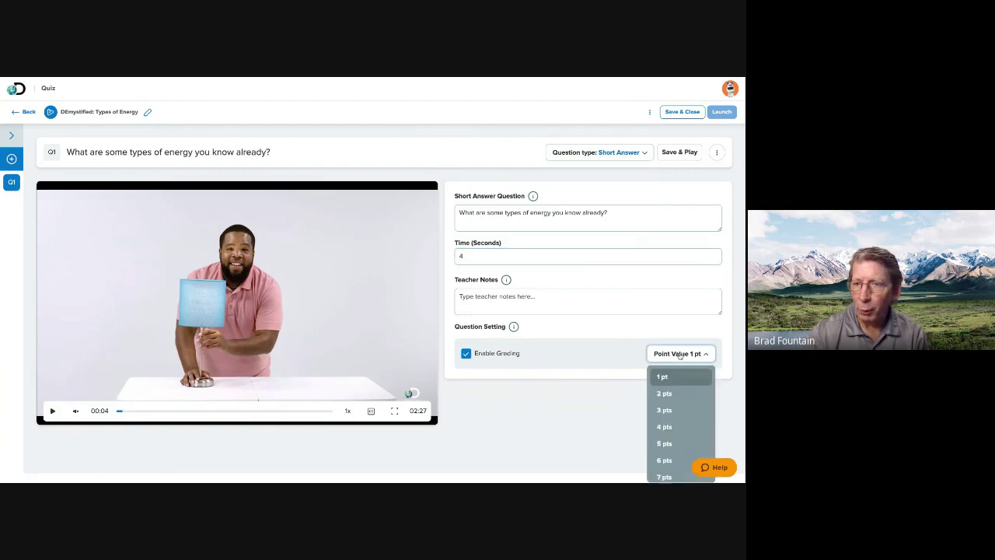
click(643, 336)
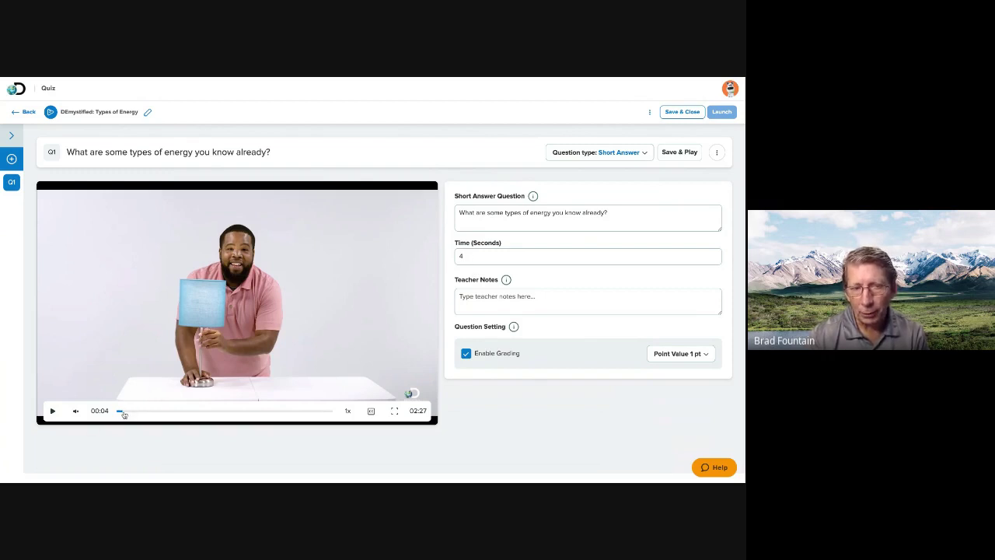
click(665, 152)
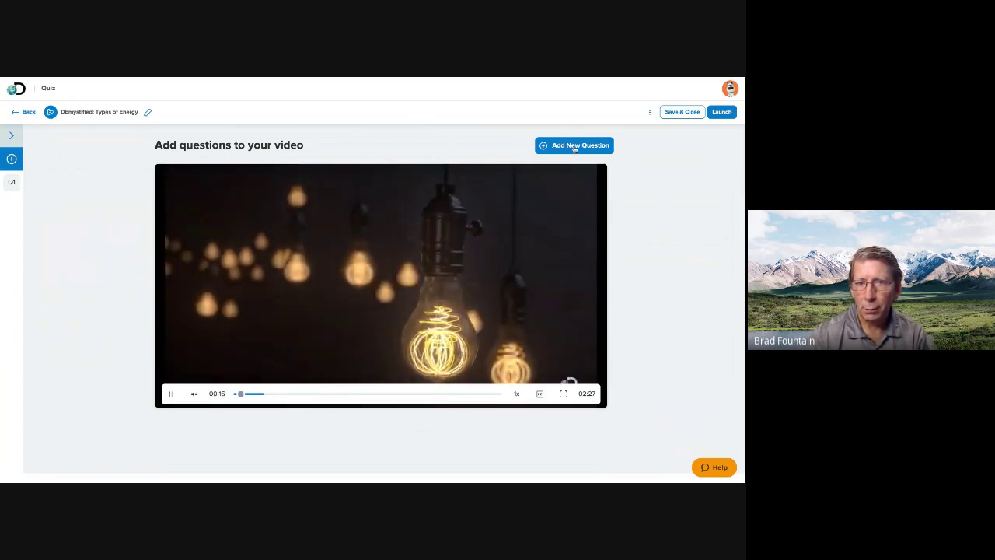
Add a second question at 17 seconds into the video, asking "What type of energy powers light bulbs?".
click(575, 146)
click(534, 218)
text(Wh)
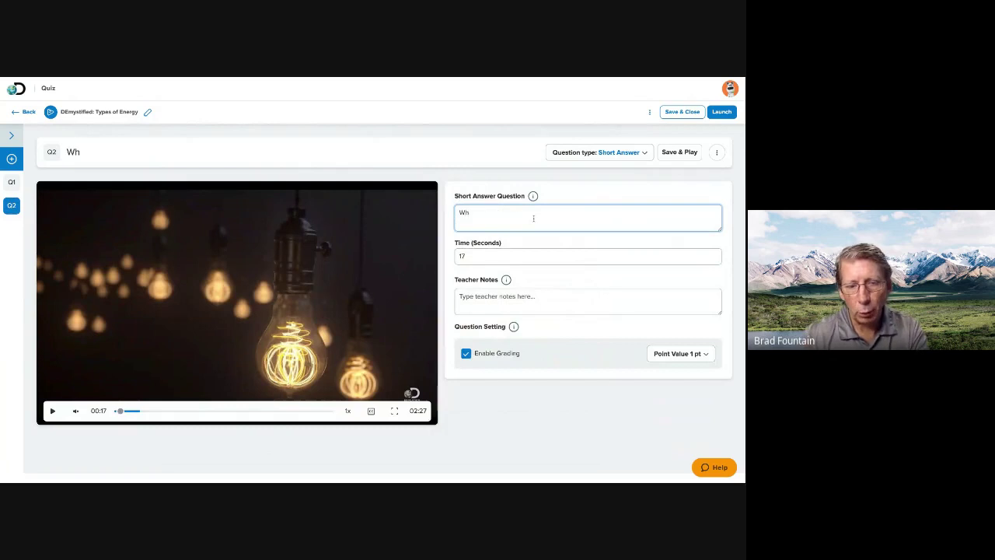
text(a)
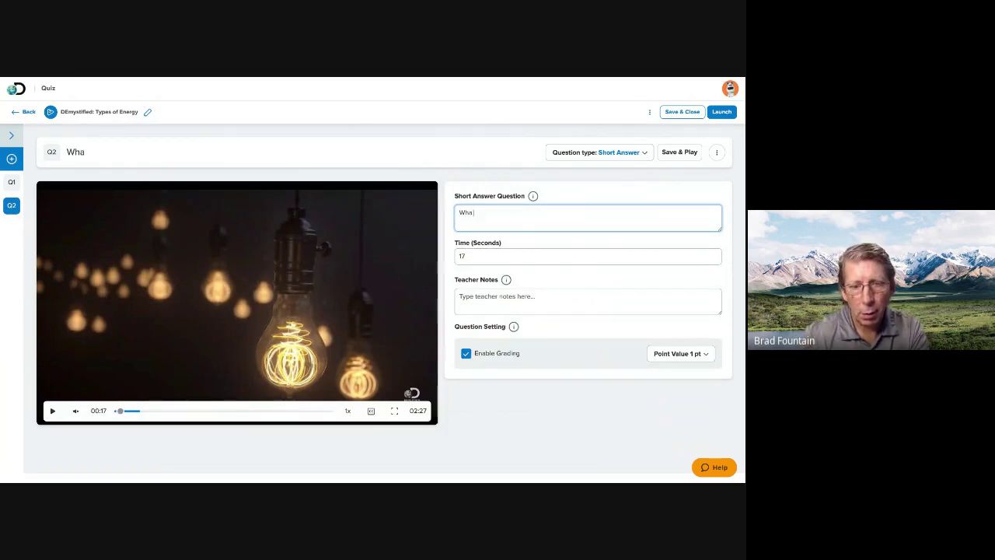
text(t ty)
text(pe o)
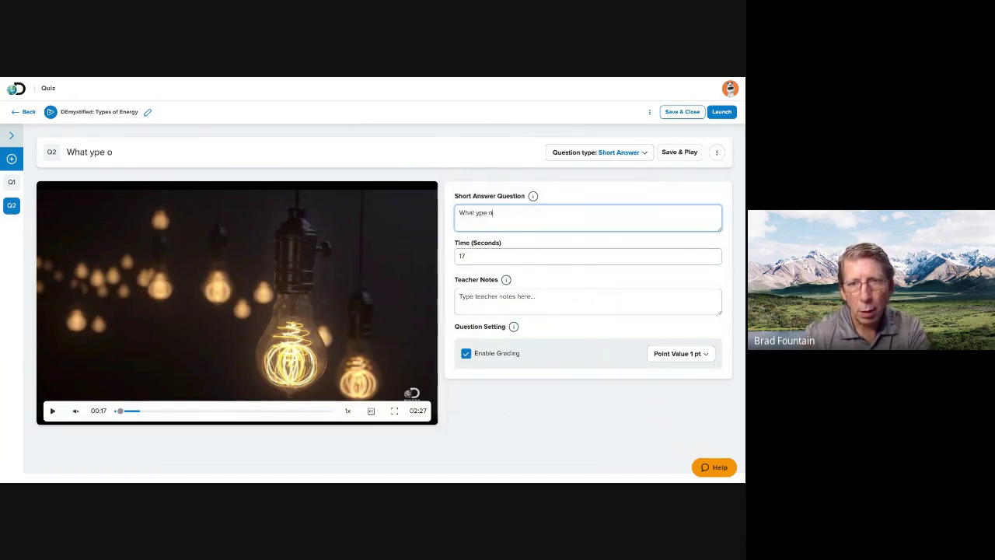
key(BackSpace)
key(BackSpace)
key(BackSpace)
key(BackSpace)
key(BackSpace)
text(type of)
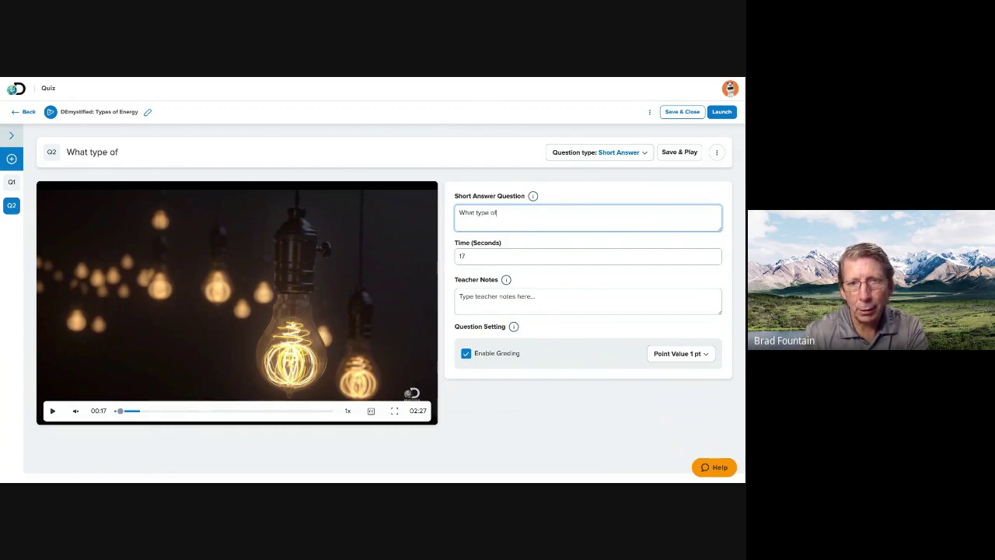
text( eng)
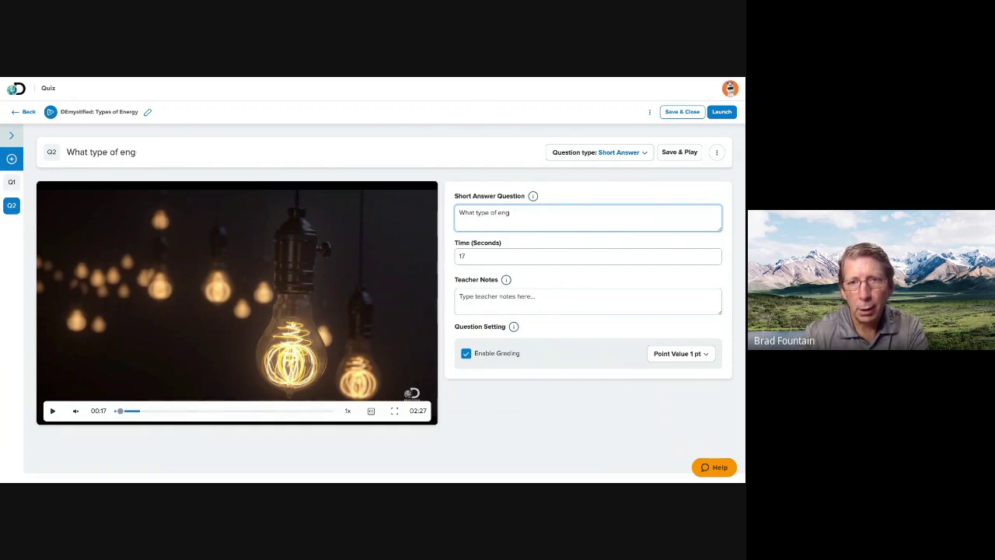
text(erergy p)
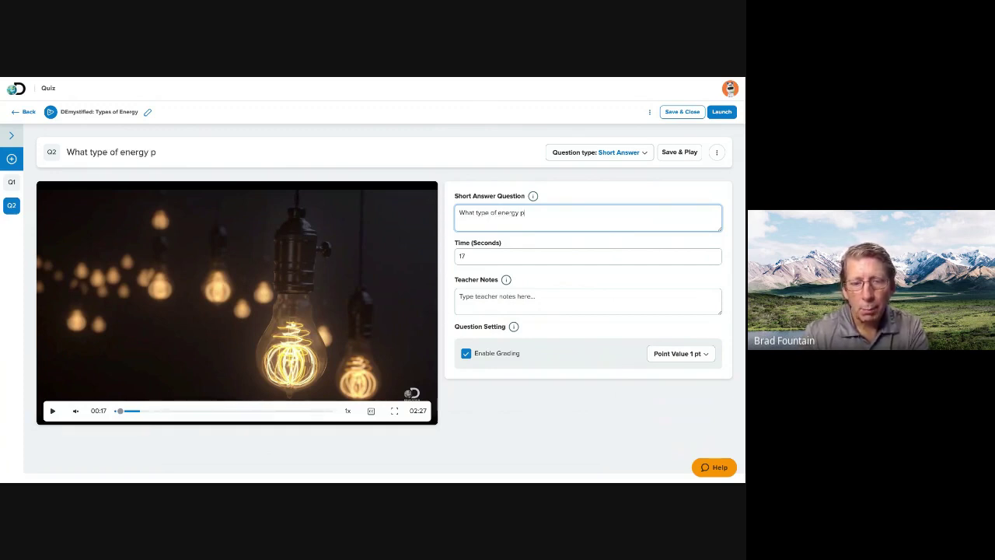
text(owers light)
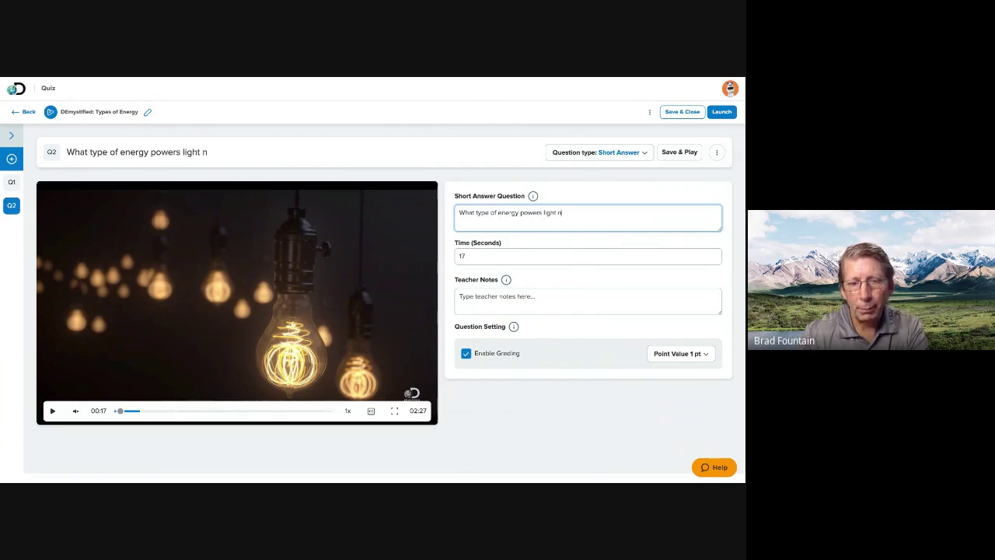
text( bulbs?)
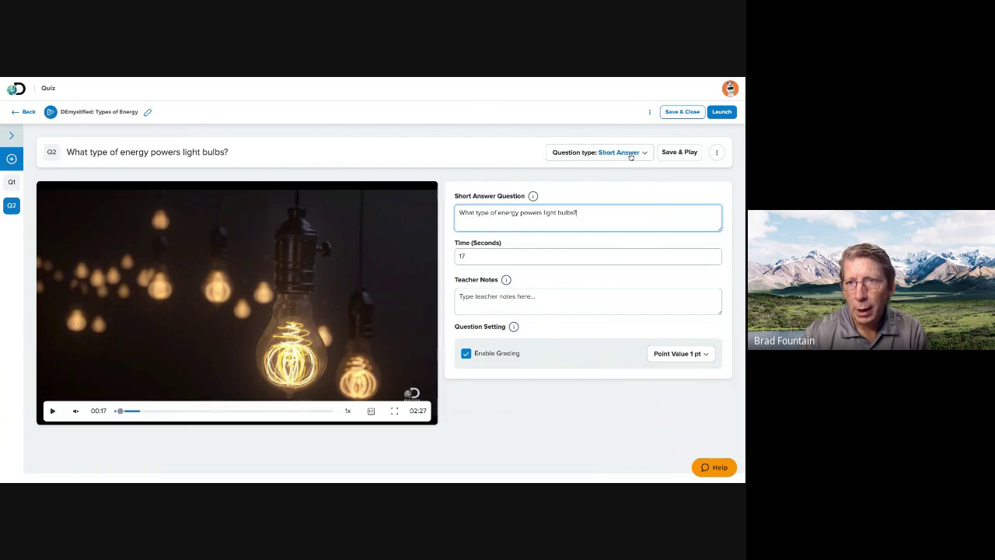
Make the second question multiple choice with the choices alien, nuclear and coal, and save it with nuclear marked as correct.
click(628, 153)
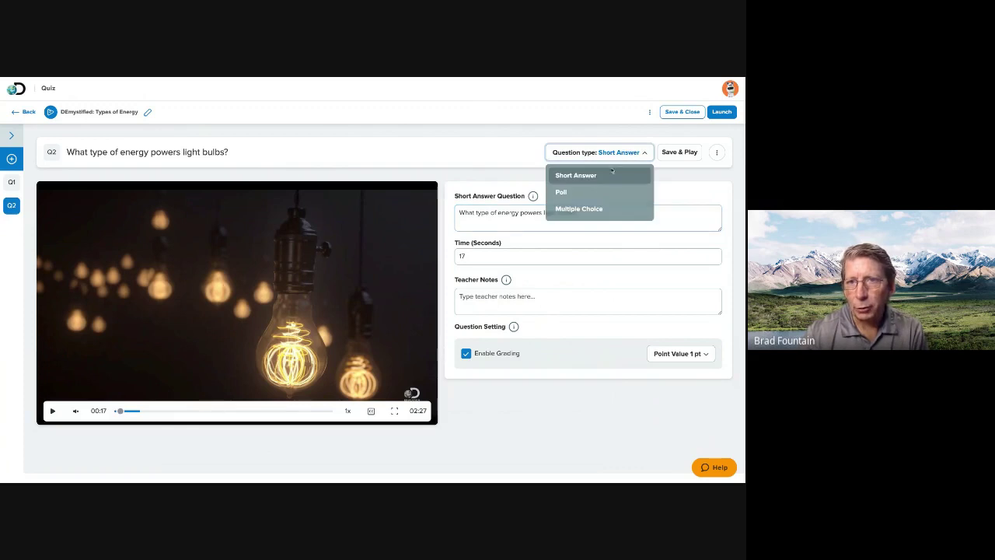
click(597, 210)
click(505, 257)
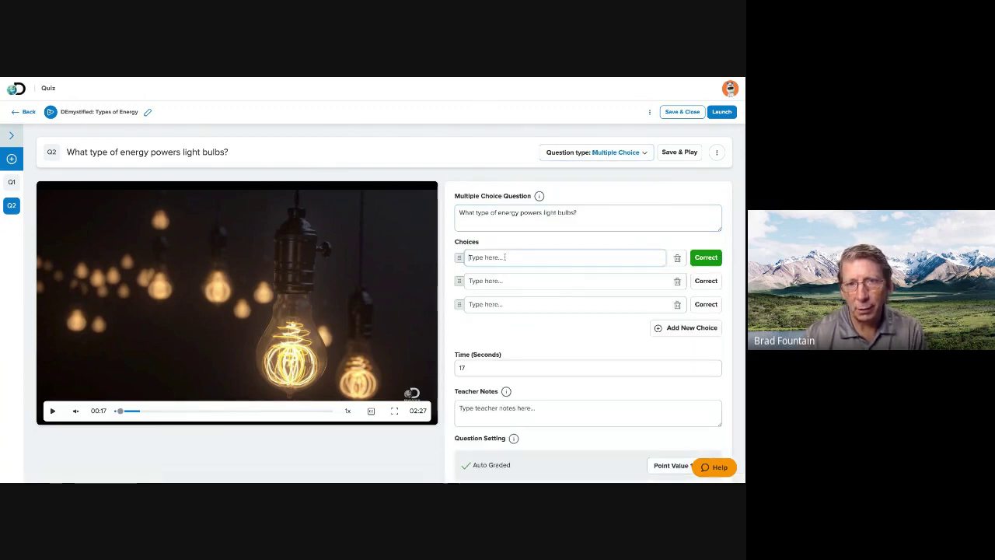
text(allen)
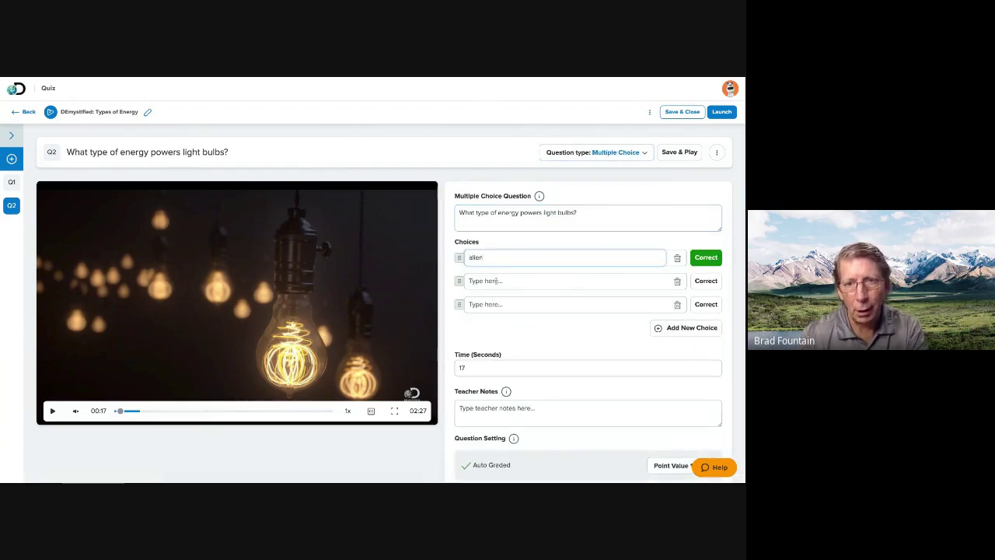
click(496, 281)
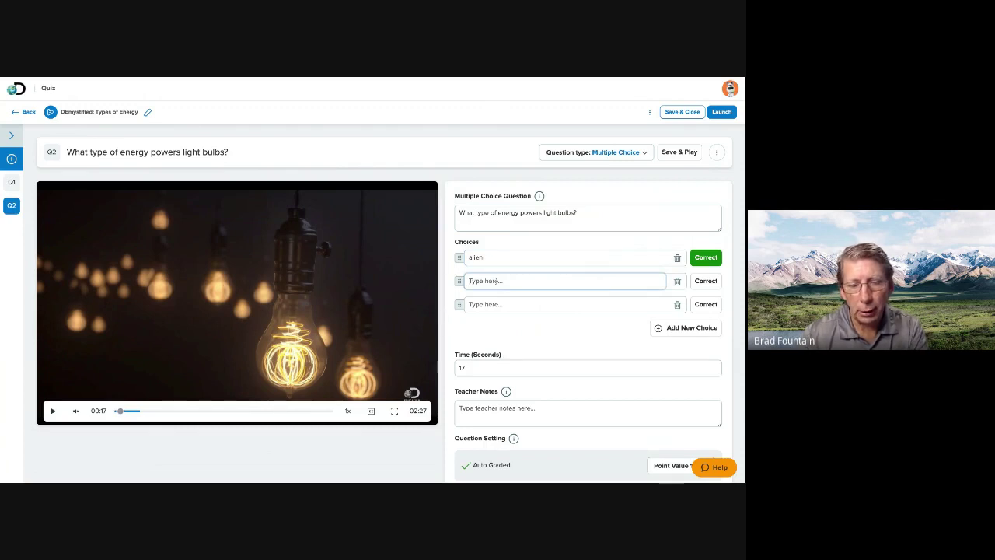
text(nuclear)
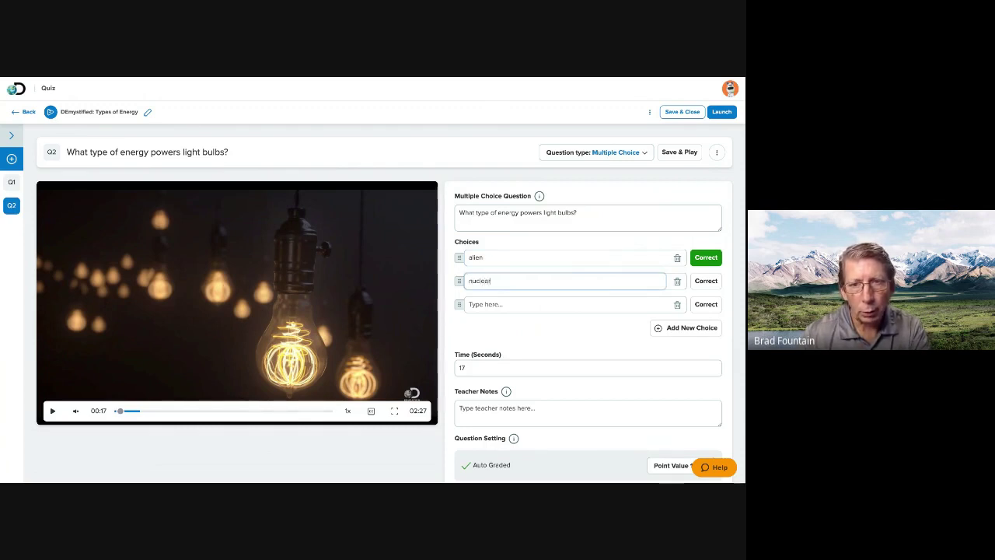
click(491, 307)
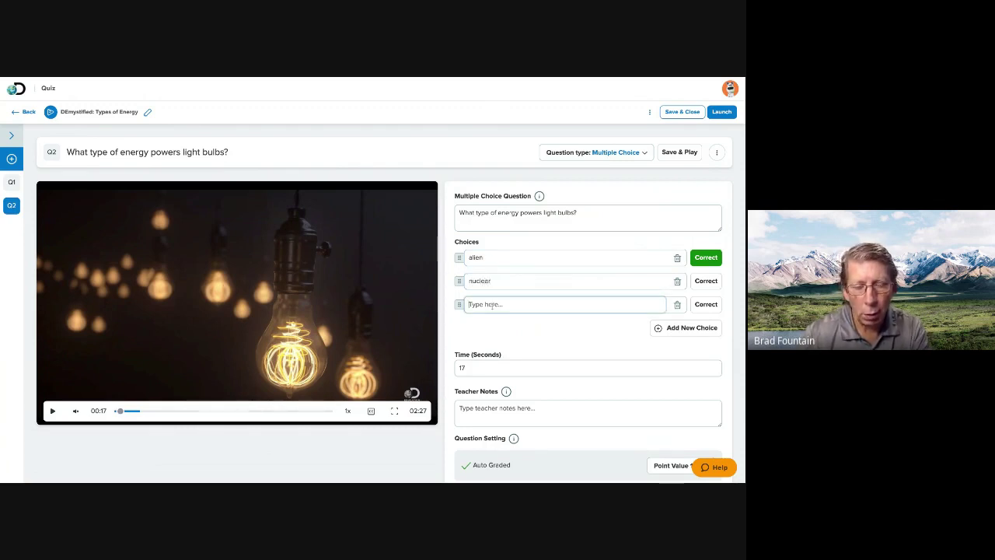
text(coal)
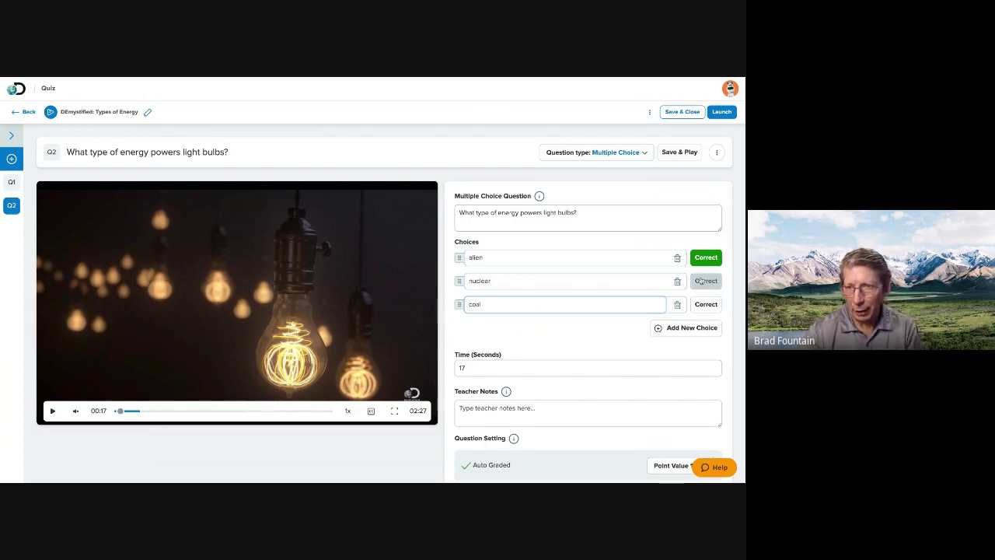
click(701, 282)
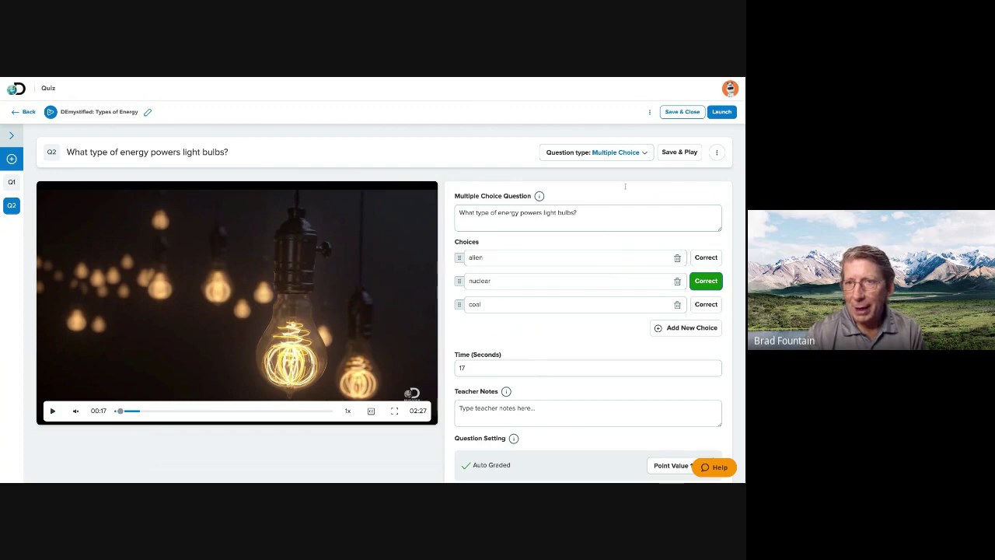
click(679, 159)
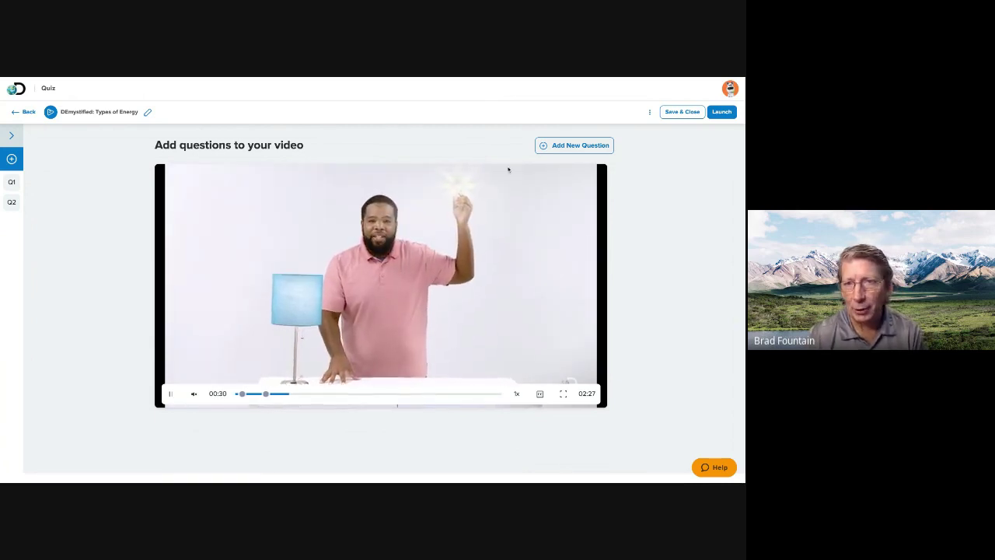
Review the quiz's additional options and the ways to launch the activity, and pause the video without launching.
click(650, 112)
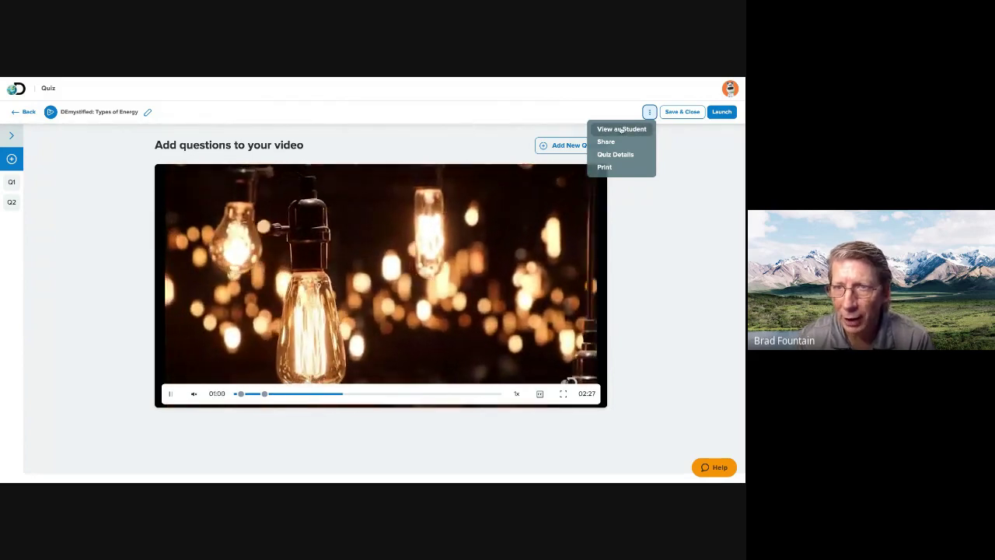
click(718, 120)
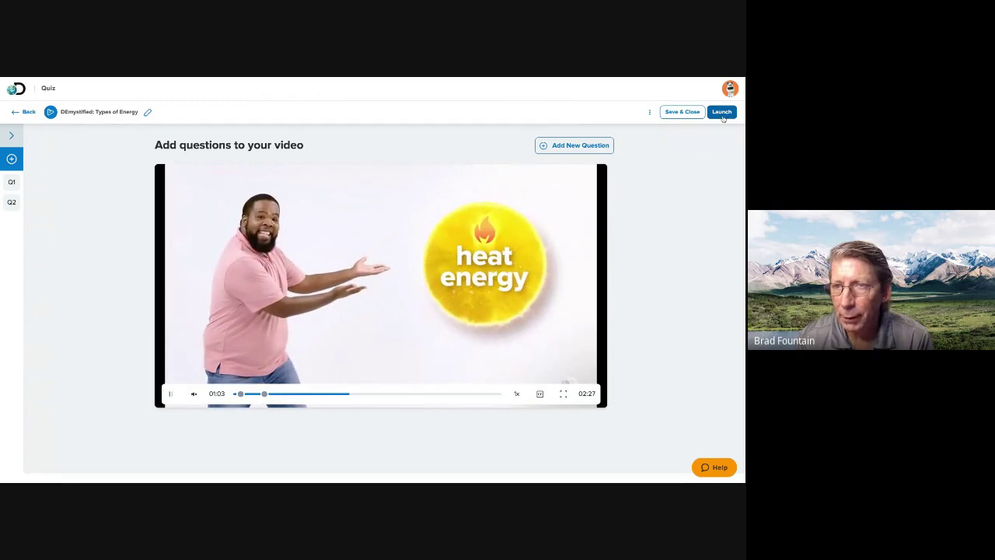
click(722, 113)
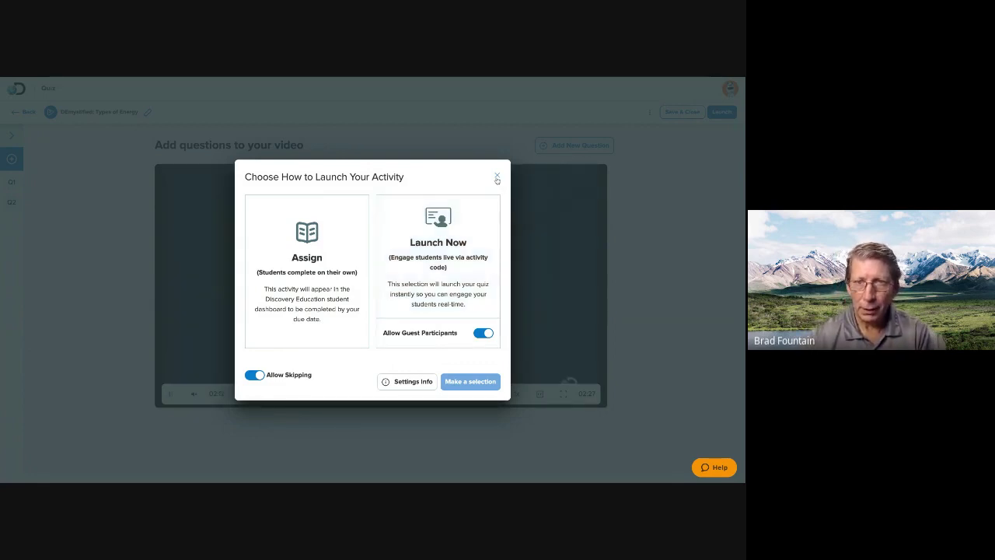
click(498, 178)
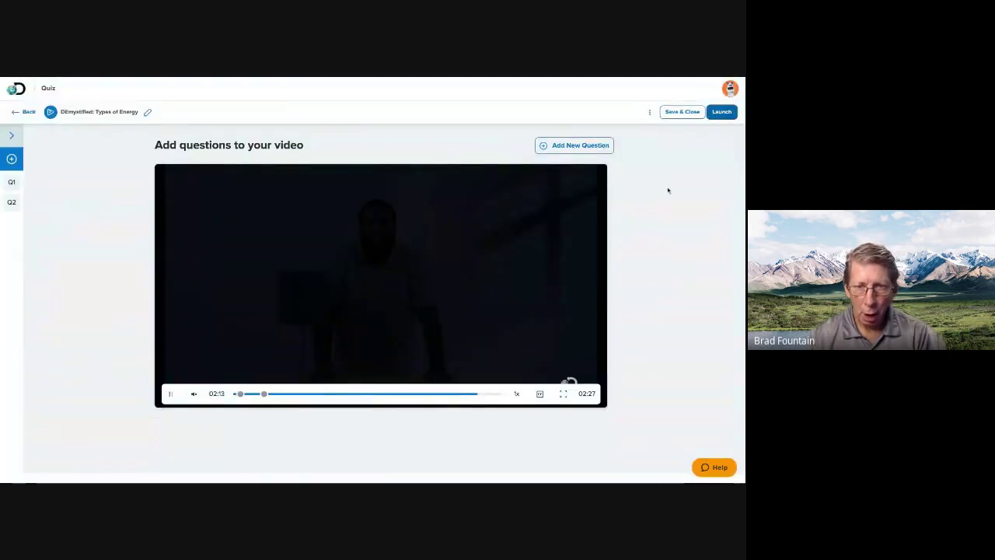
click(170, 395)
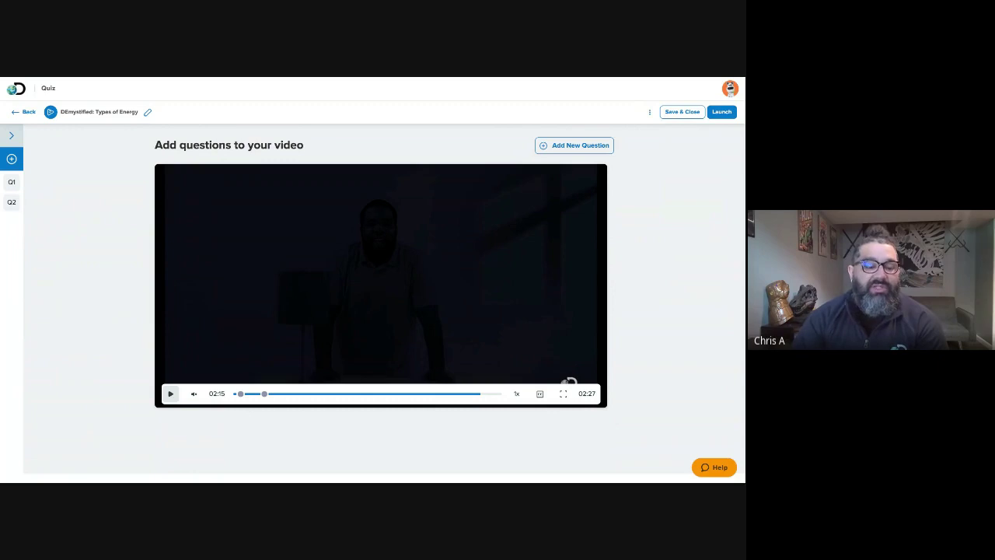
Preview the quiz as a student with the sound muted, view both embedded questions, and return to the quiz editor.
click(649, 113)
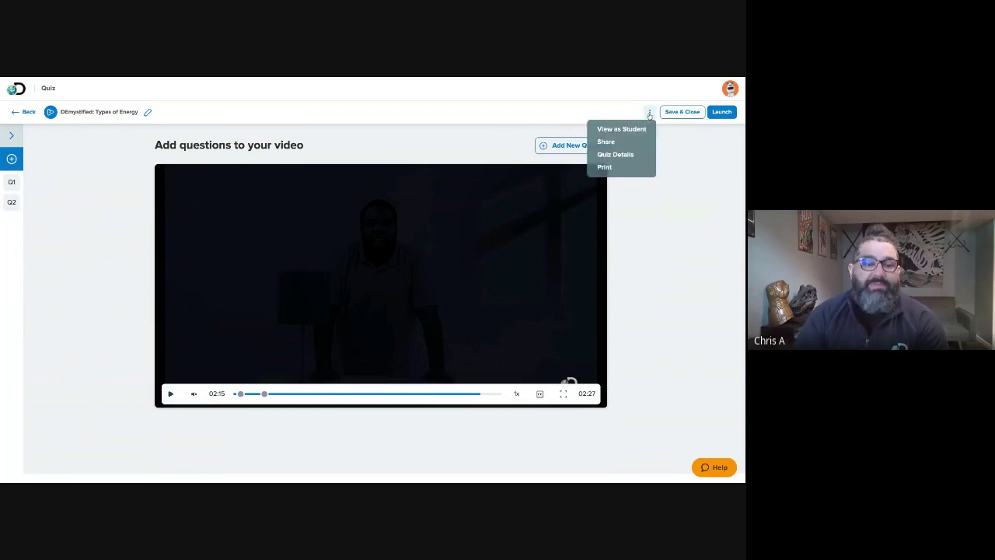
click(630, 131)
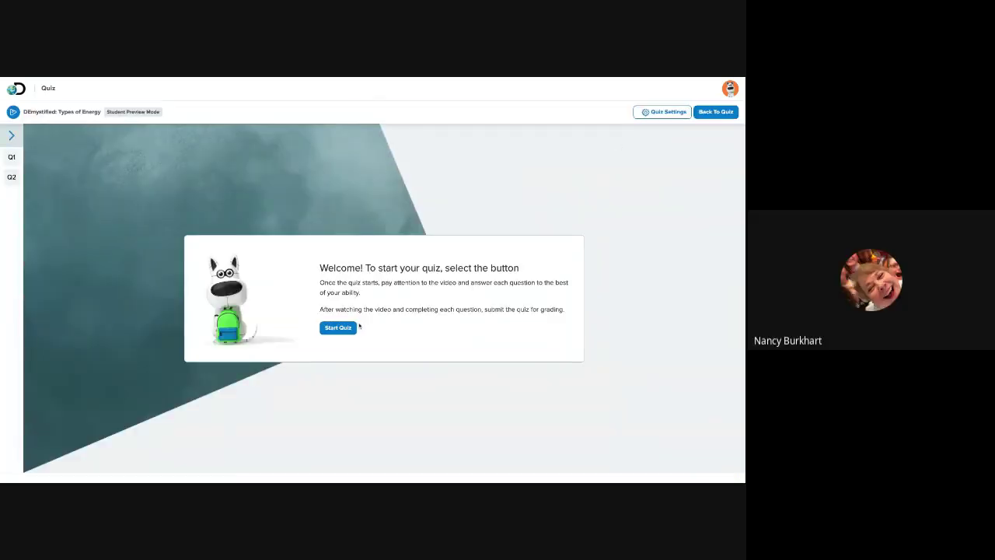
click(339, 328)
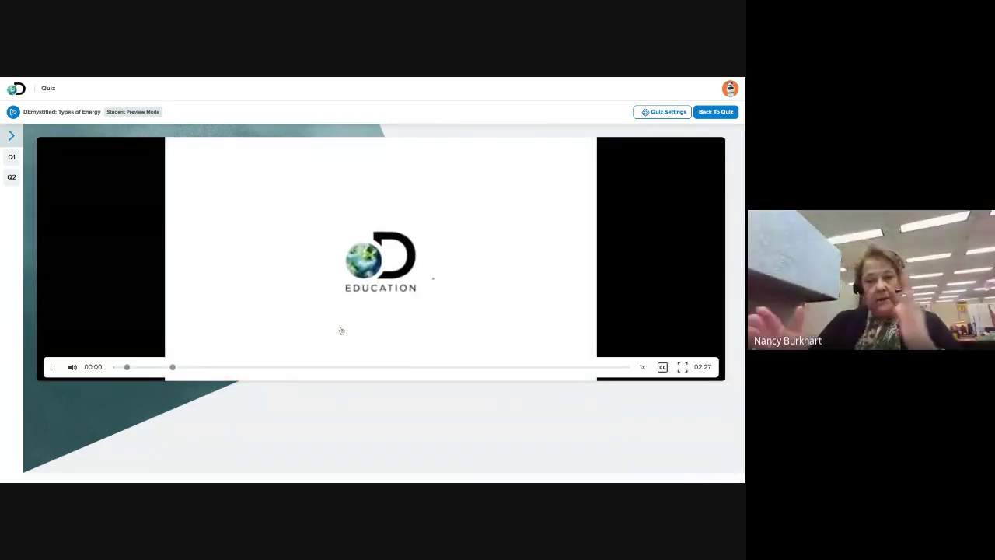
click(73, 367)
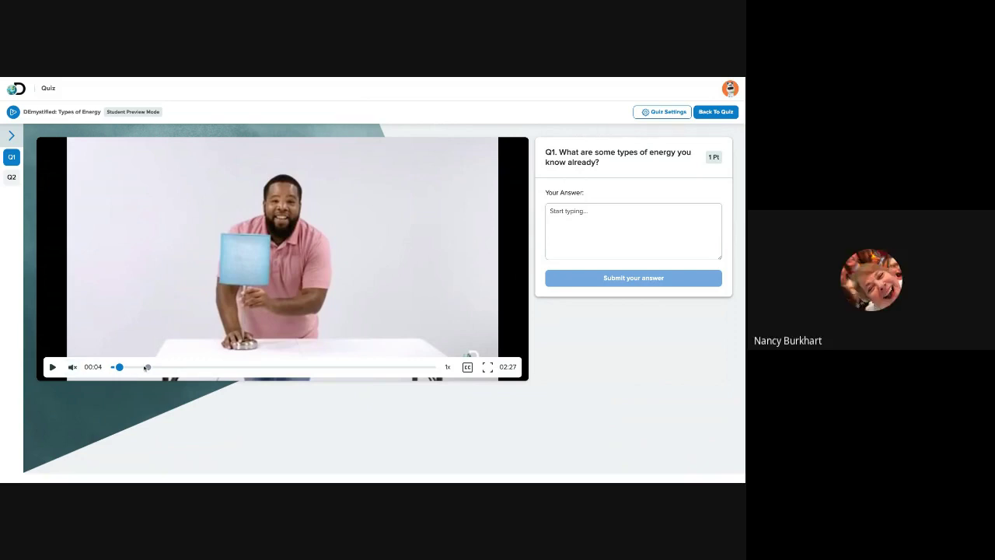
click(147, 367)
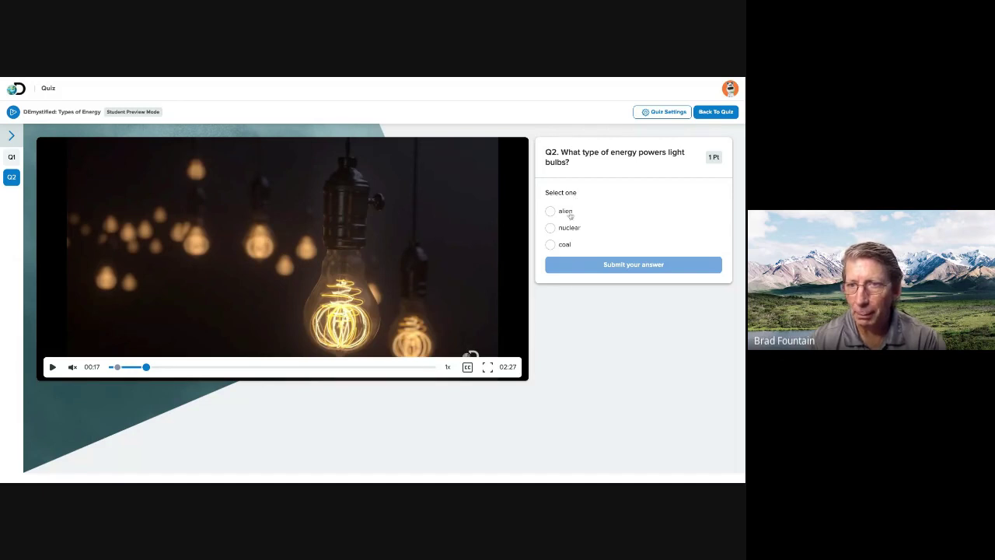
click(119, 367)
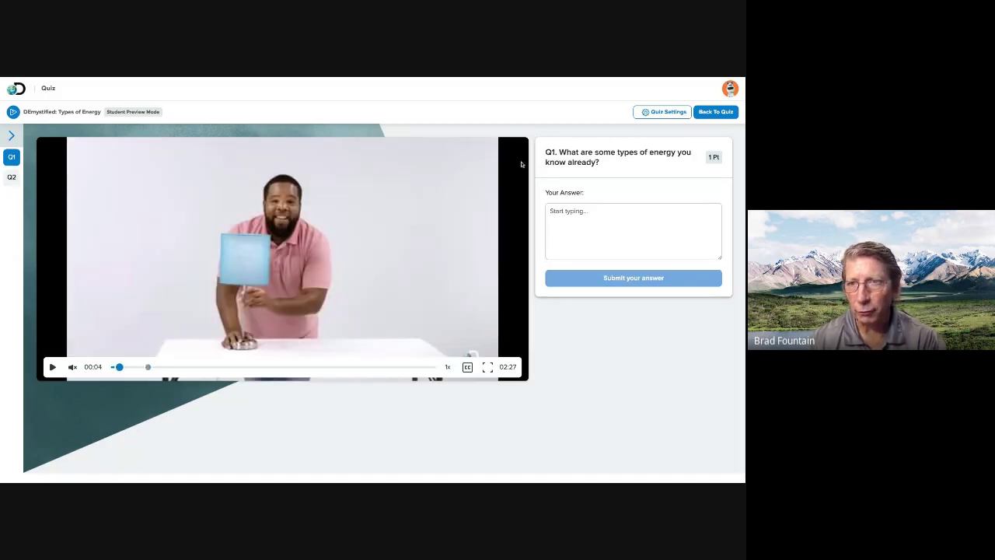
click(713, 113)
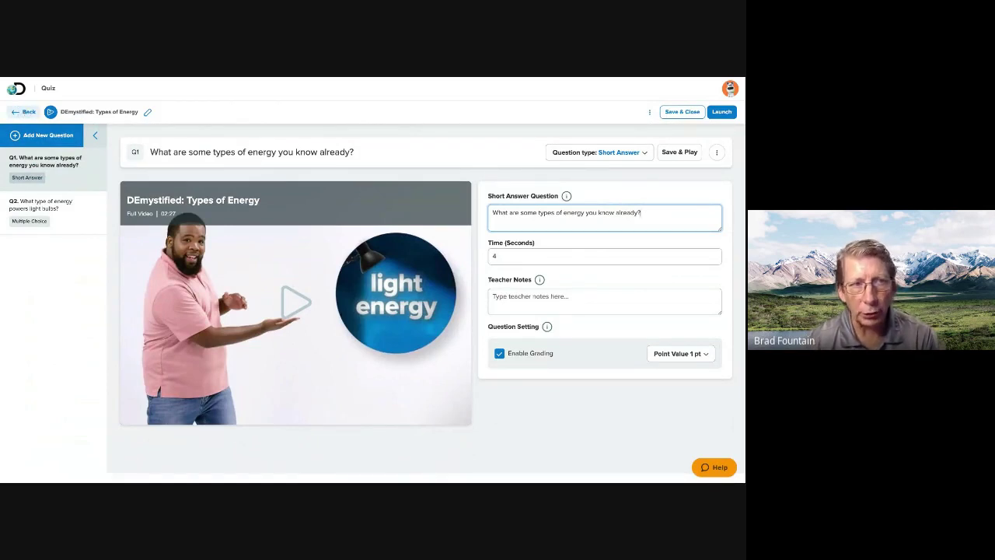
Return to the home page, search for "instructional activities" and open the Instructional Activities channel.
click(21, 92)
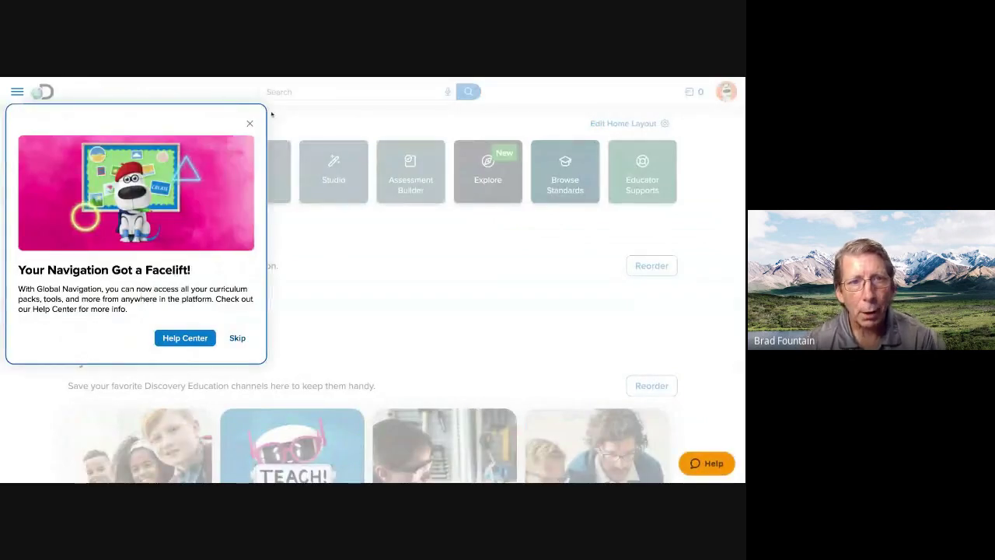
click(250, 122)
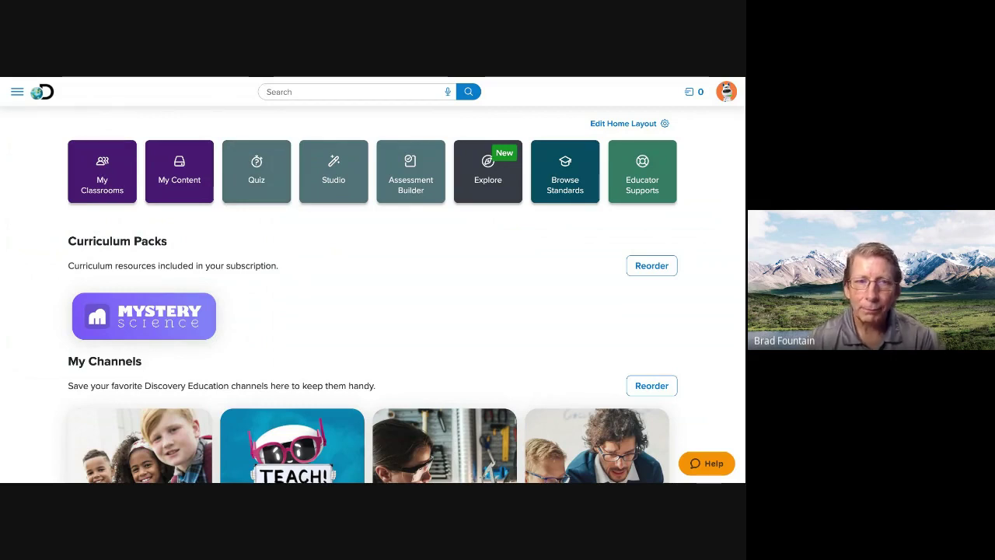
click(301, 91)
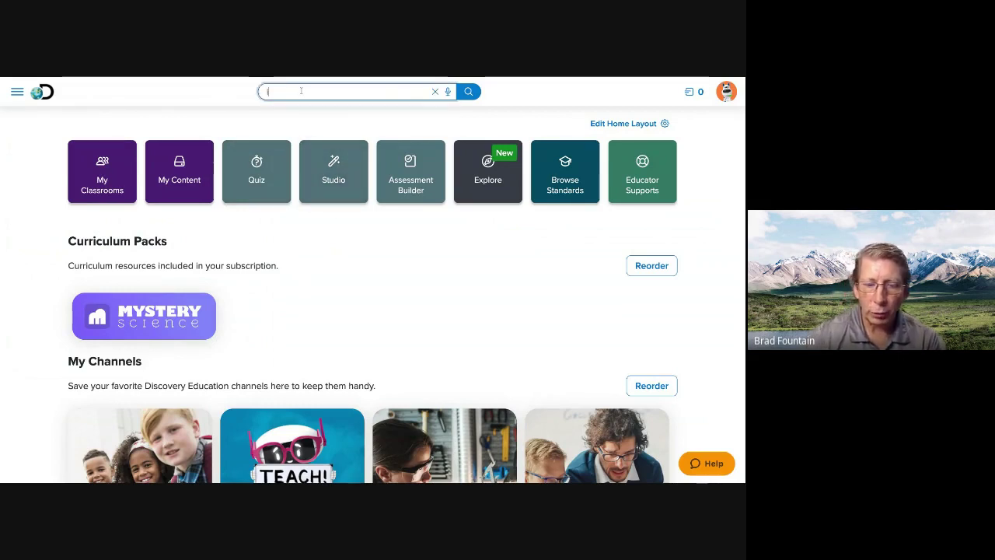
text(instruct)
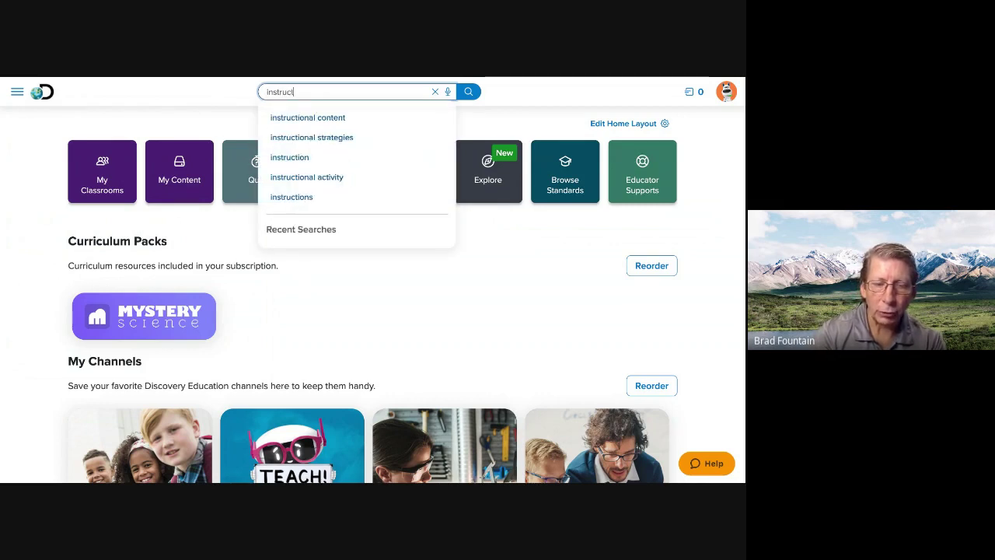
text(ional )
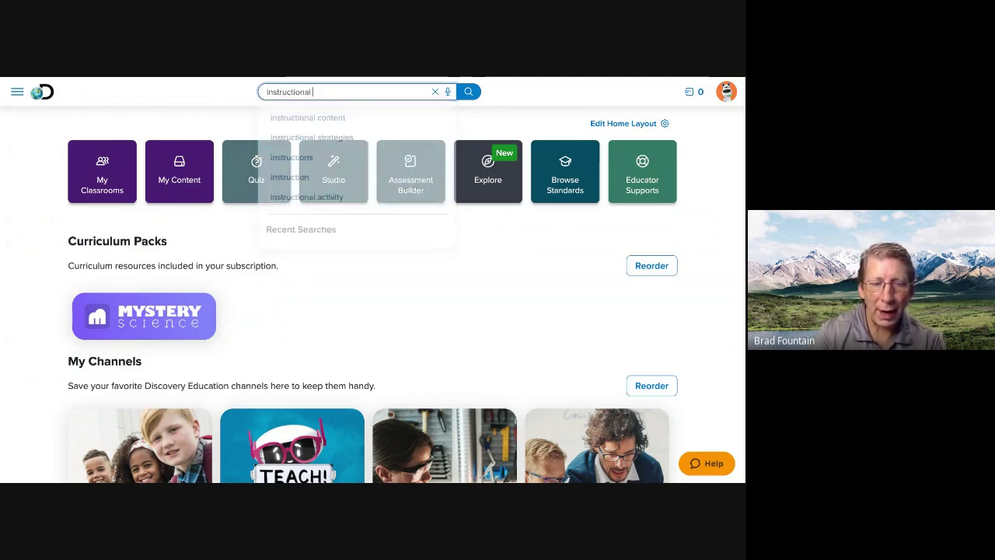
text(act)
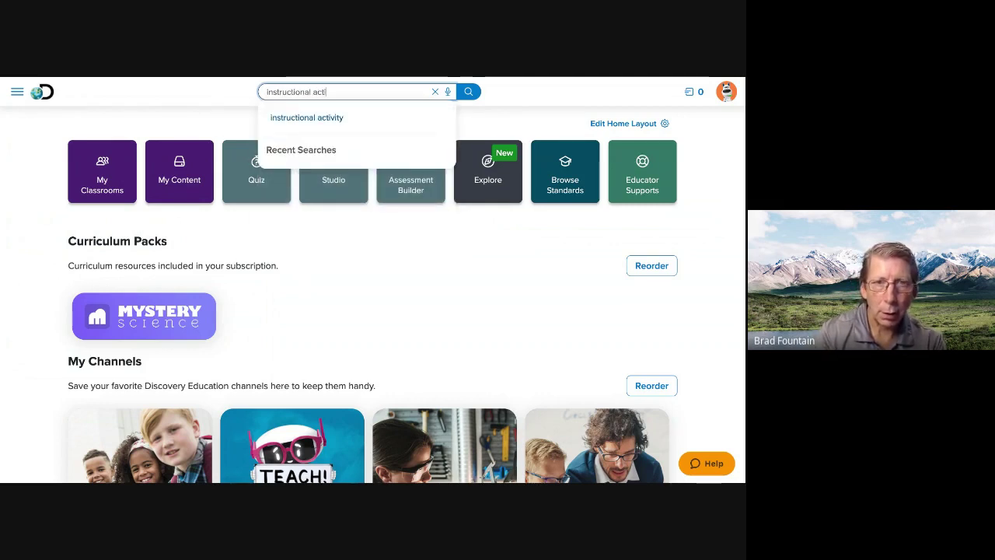
text(ivities)
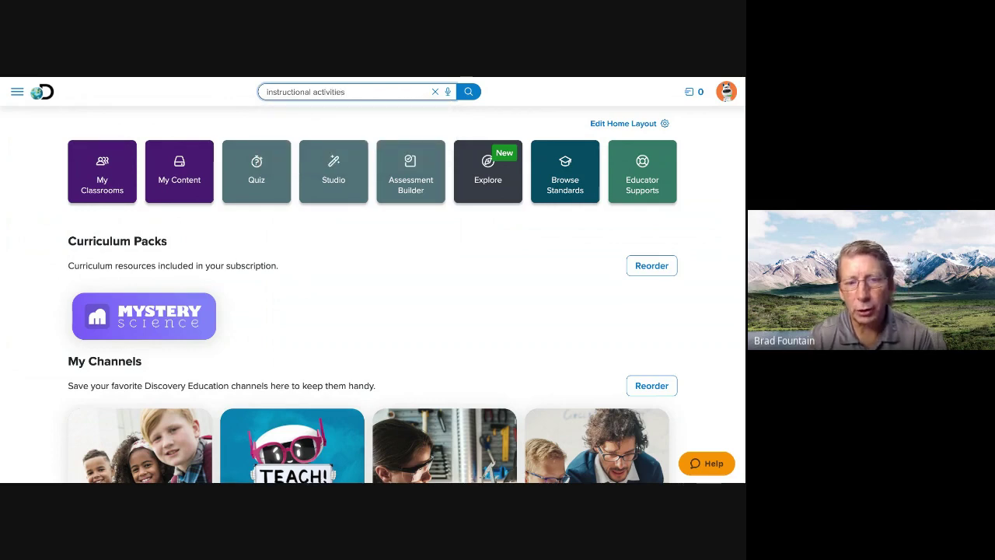
key(Return)
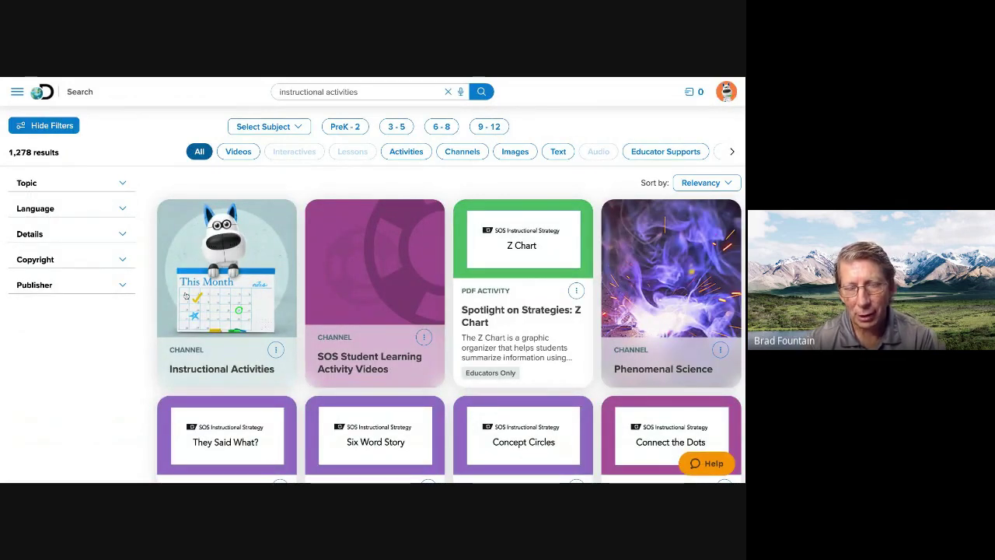
click(224, 303)
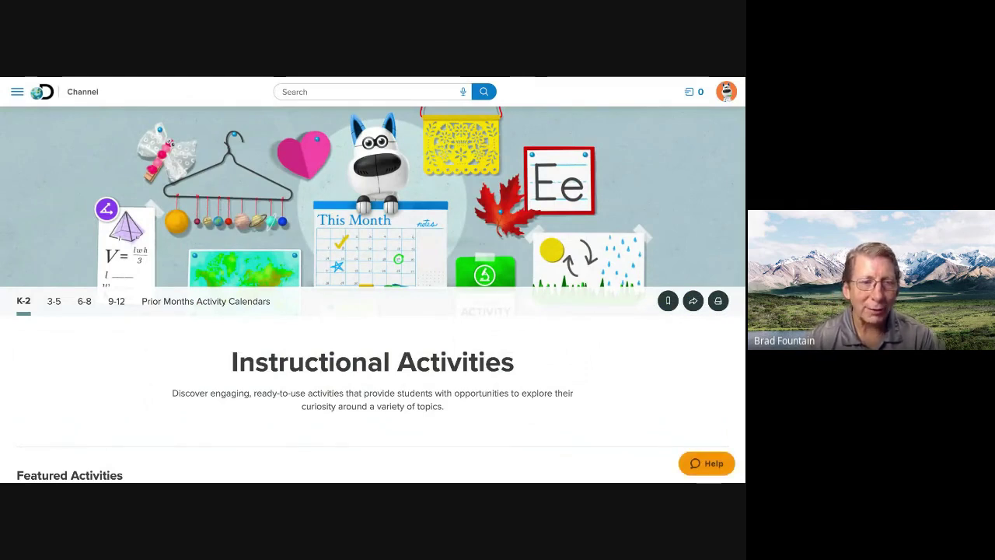
Examine the channel's grade 6-8 activities, from the featured ones through each subject section.
click(84, 302)
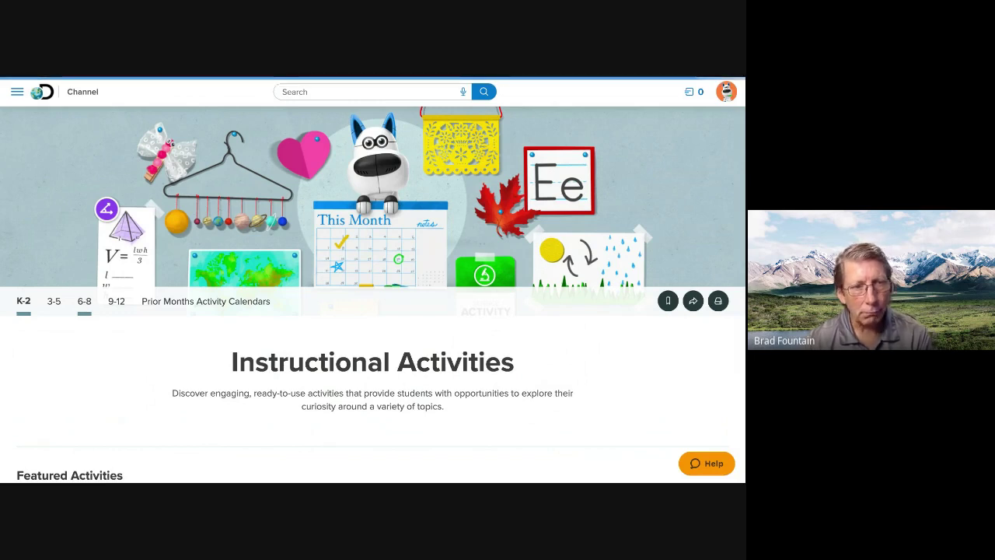
scroll(33, 368, down, 2)
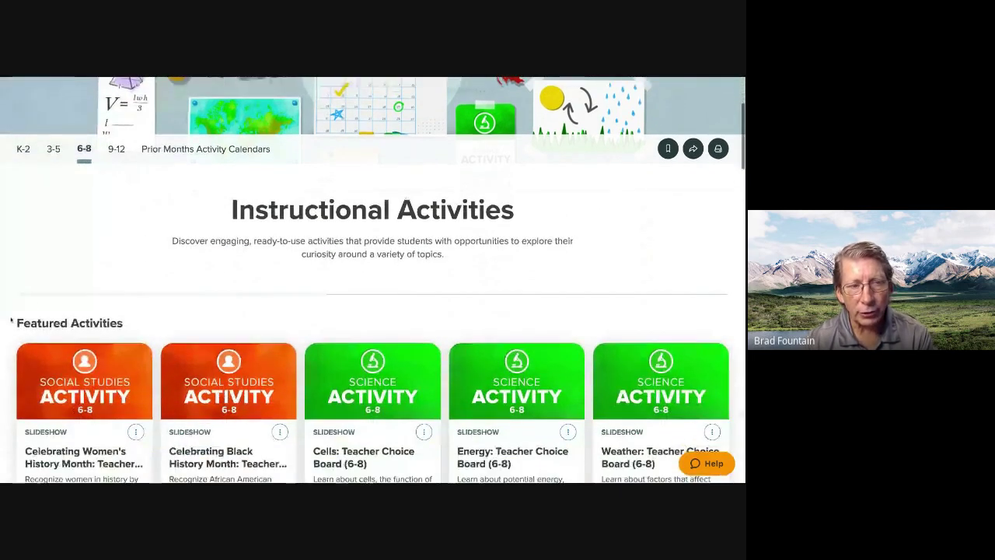
scroll(11, 319, down, 3)
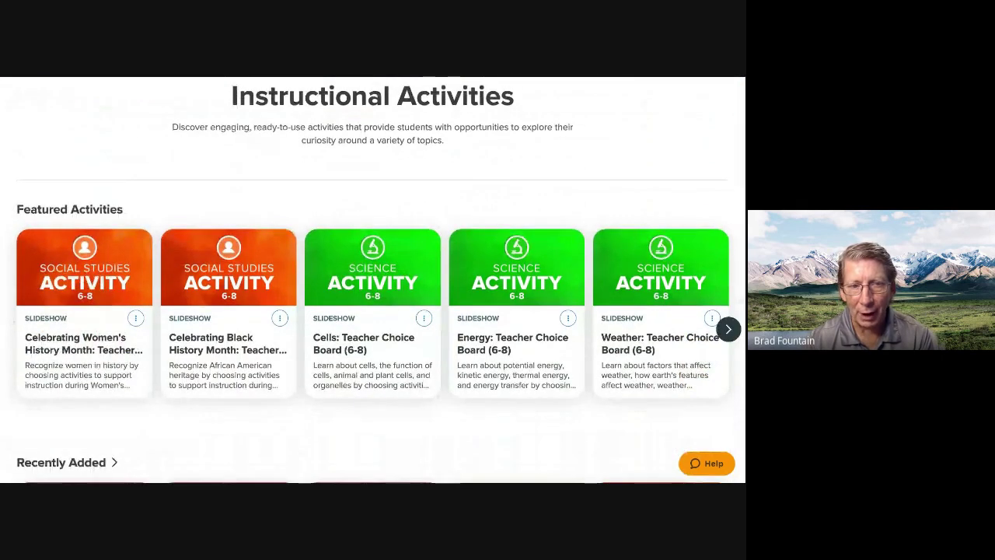
scroll(11, 319, down, 1)
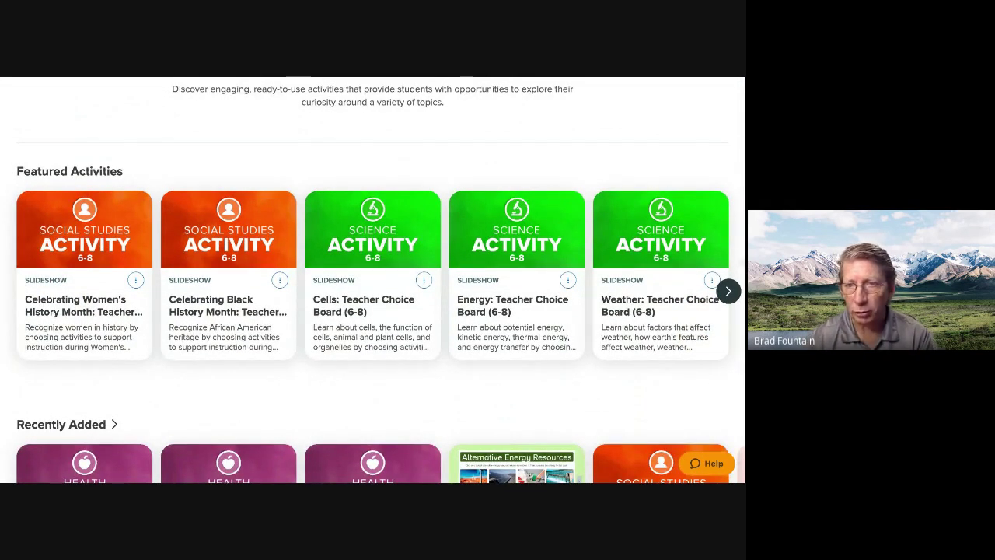
scroll(374, 280, down, 5)
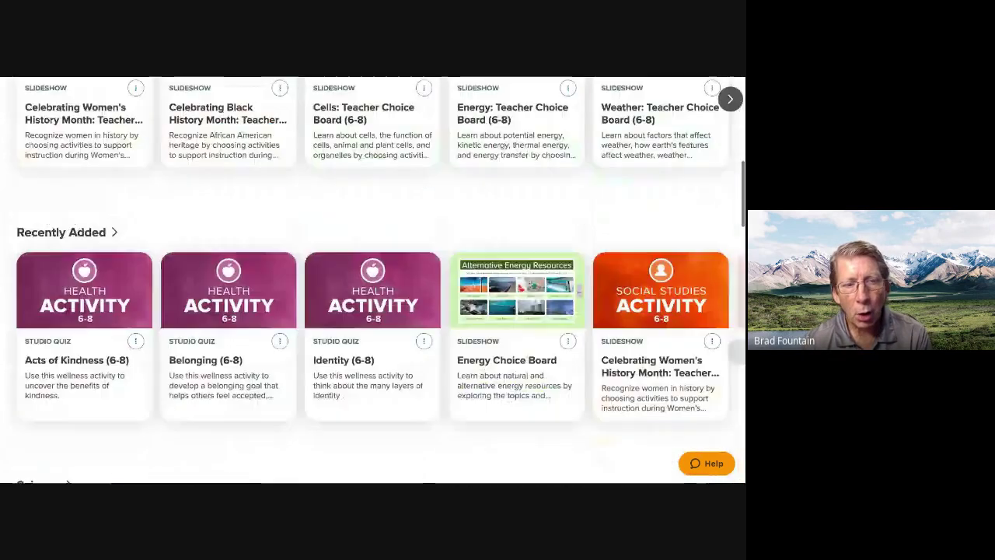
scroll(373, 280, down, 2)
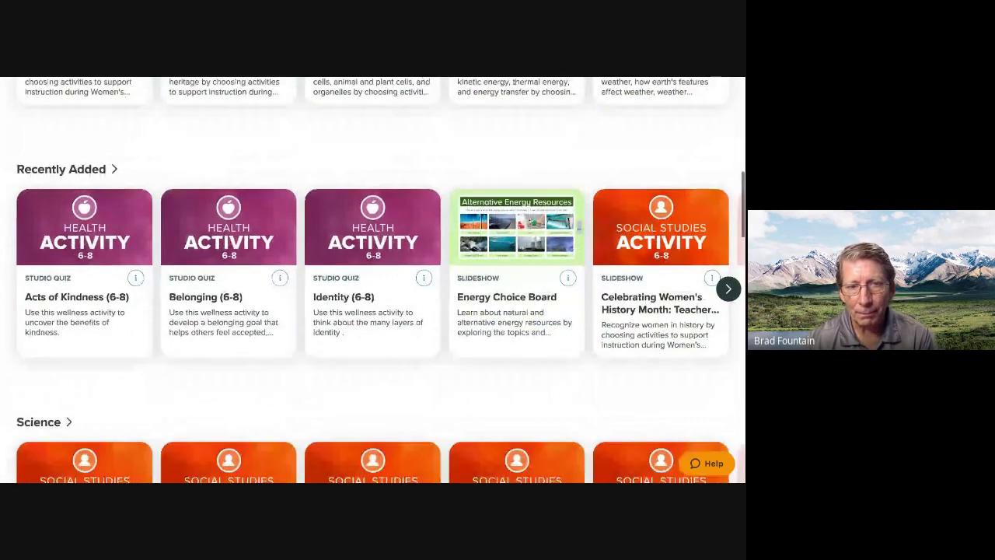
scroll(374, 280, down, 7)
scroll(373, 280, down, 4)
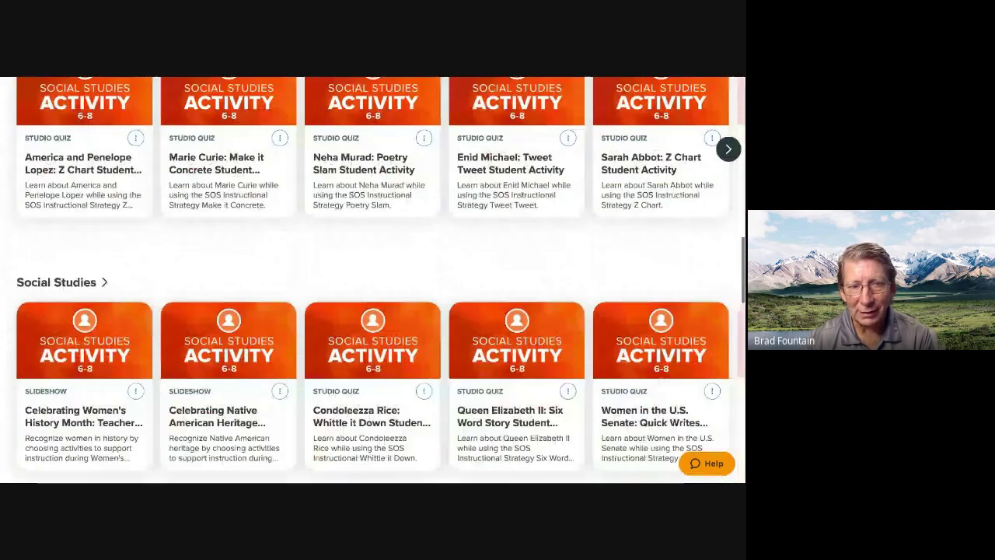
scroll(374, 280, down, 4)
scroll(373, 280, down, 5)
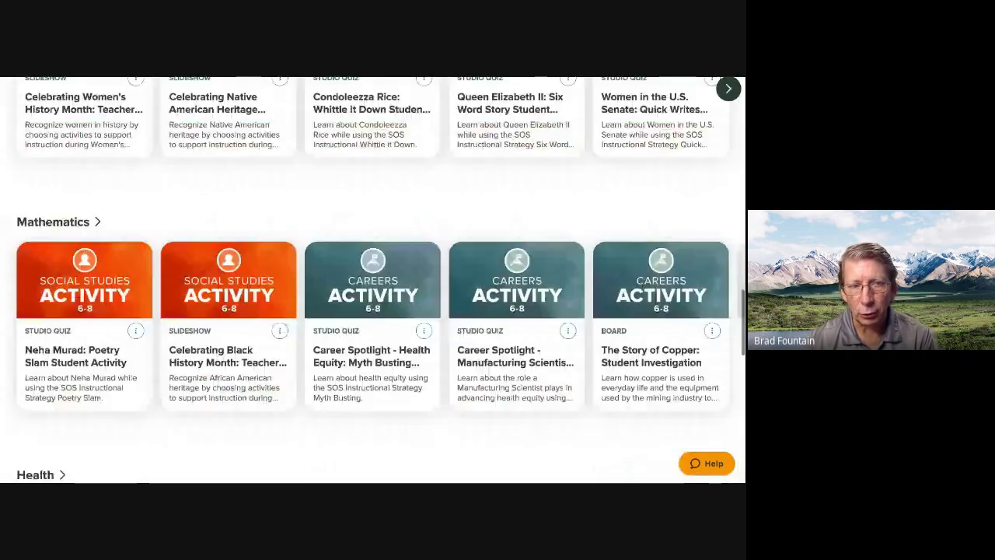
scroll(374, 280, down, 1)
scroll(373, 280, down, 6)
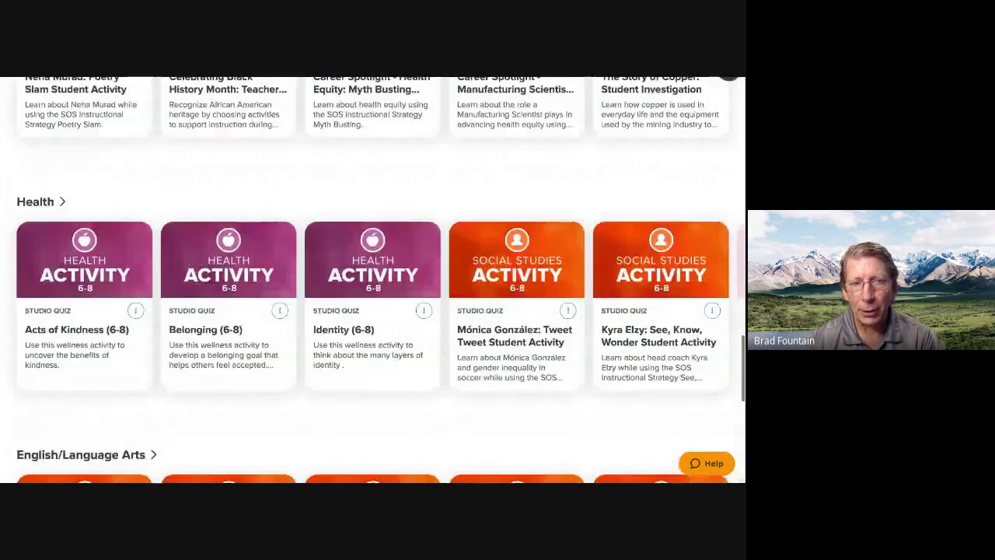
scroll(374, 280, down, 8)
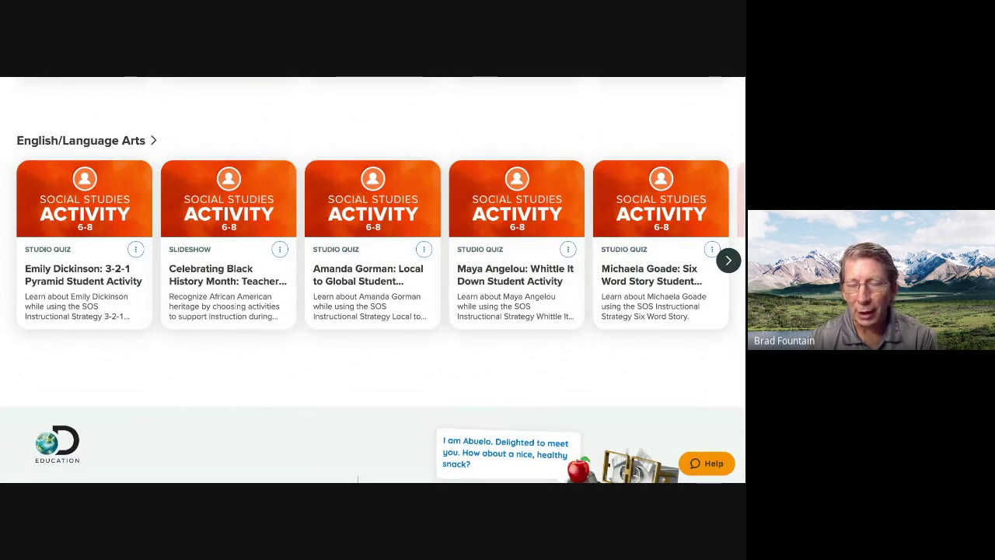
scroll(373, 280, up, 8)
scroll(8, 309, up, 20)
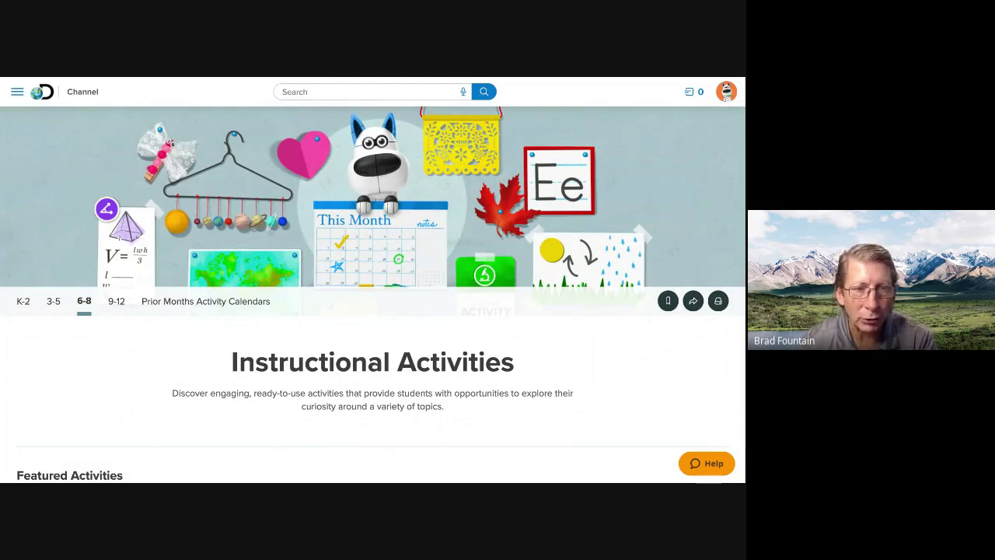
Bookmark the Instructional Activities channel and check for it among My Channels on the home page.
click(669, 303)
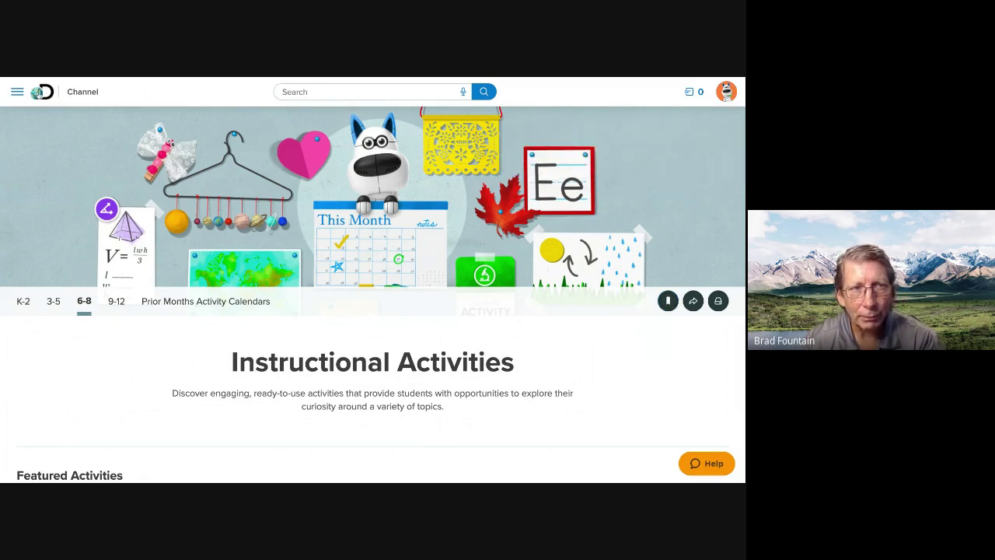
key(alt+Left)
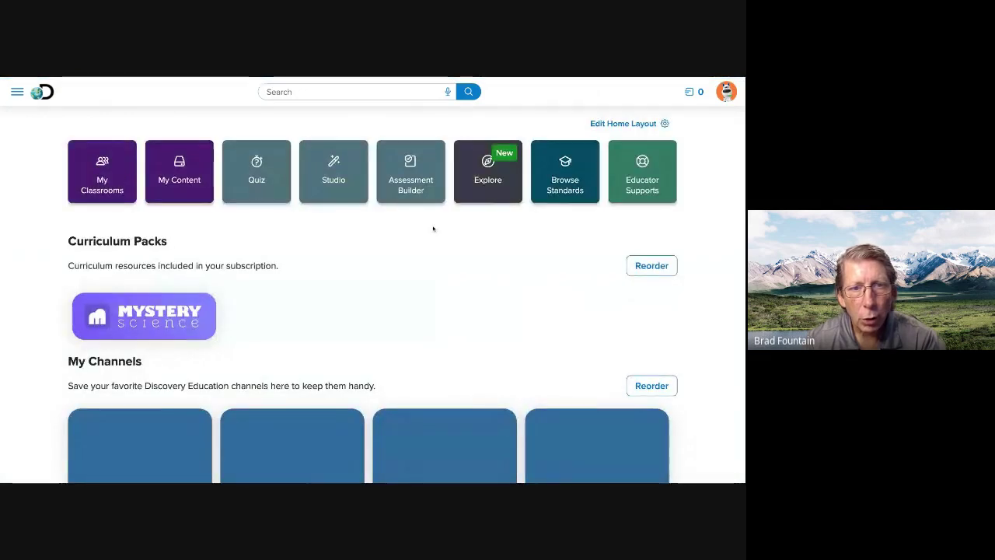
scroll(433, 226, down, 3)
scroll(433, 228, down, 10)
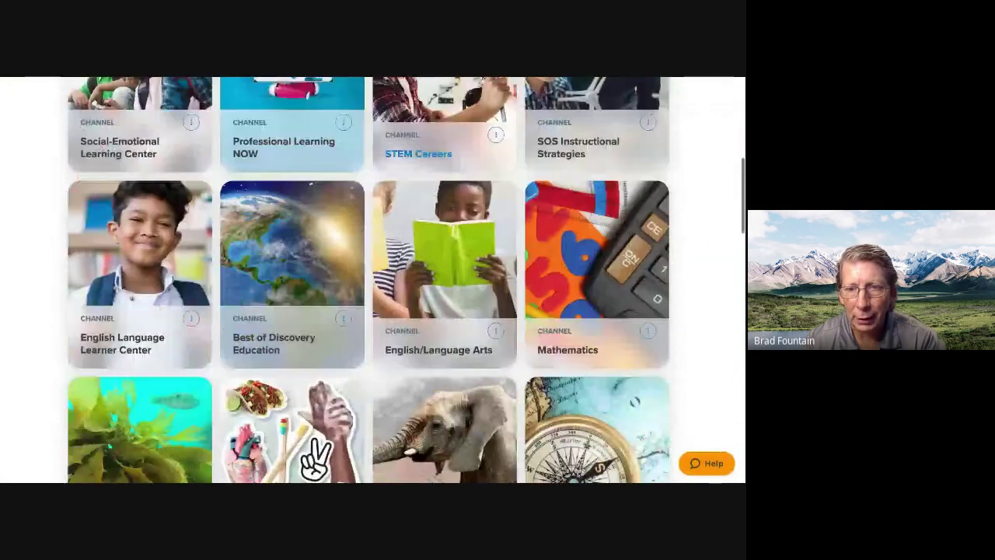
scroll(468, 332, down, 1)
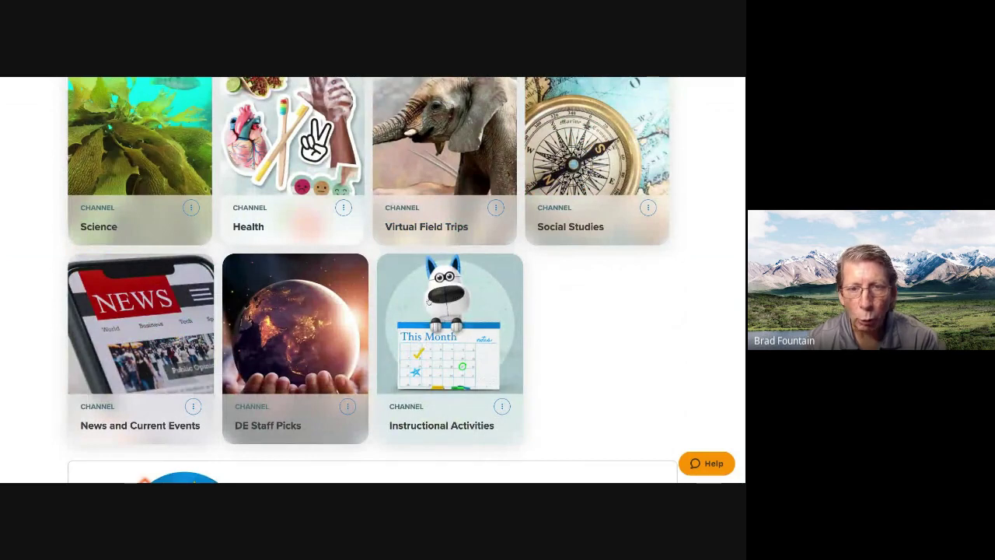
scroll(451, 335, up, 10)
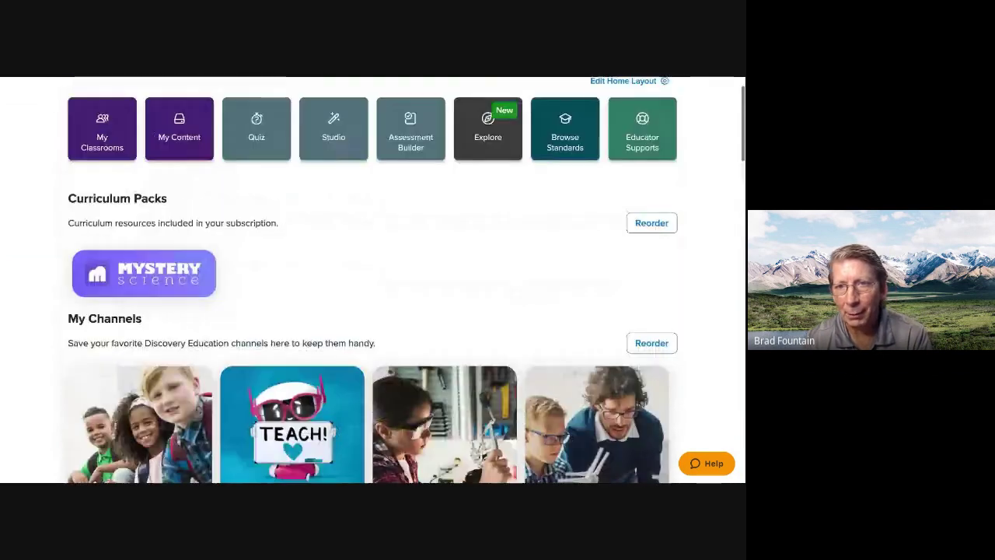
Reorder My Channels so that Instructional Activities comes first, and save the order.
click(652, 343)
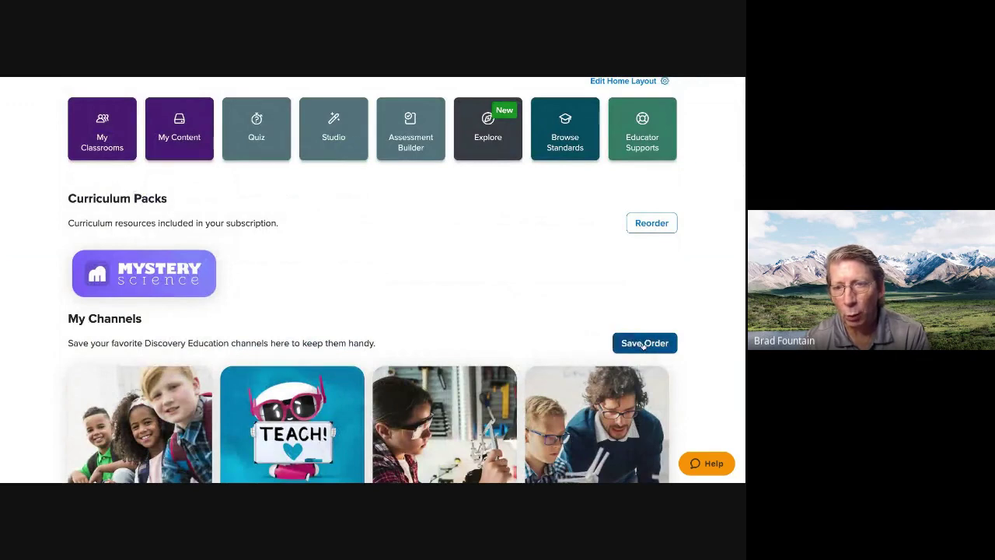
scroll(490, 318, down, 8)
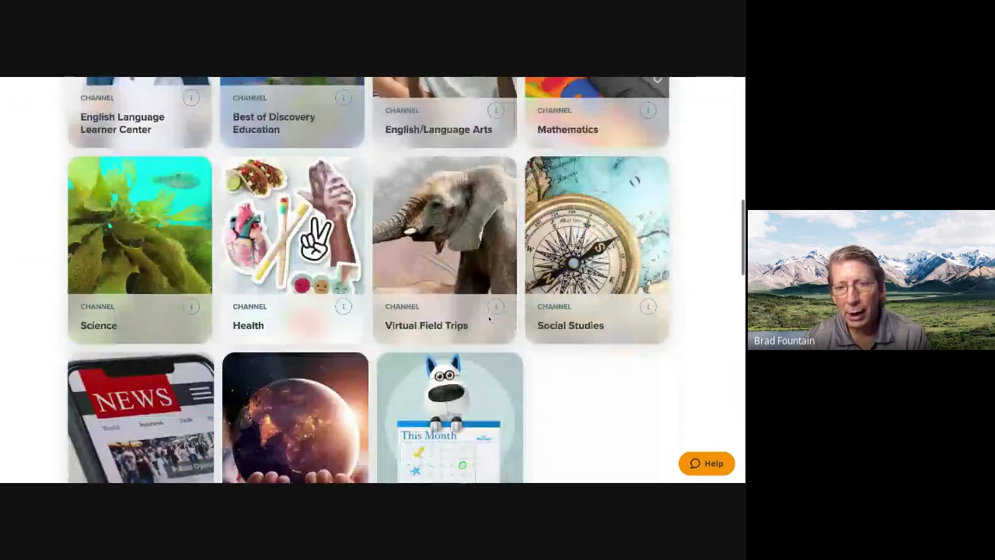
drag(470, 376, 159, 201)
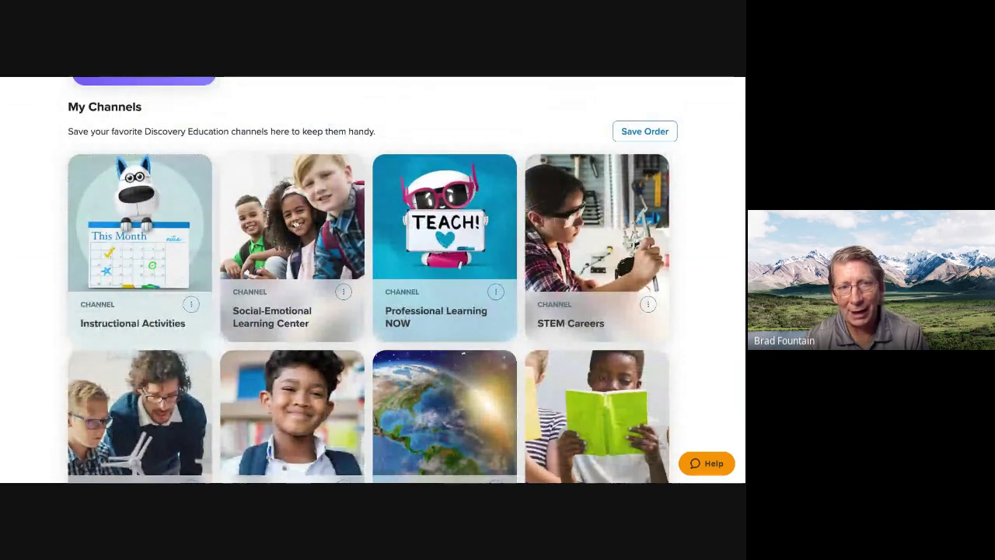
scroll(295, 224, up, 2)
click(645, 260)
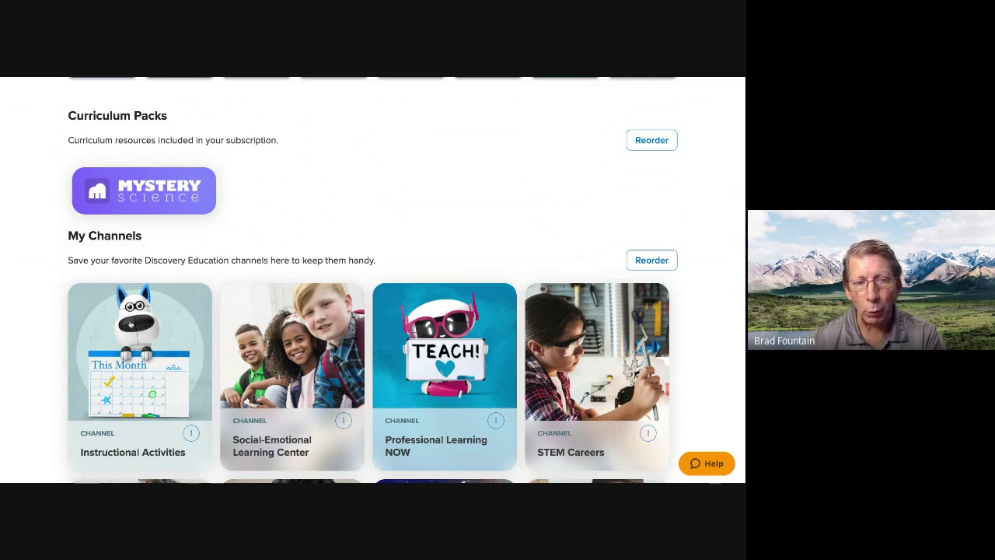
Reopen the Instructional Activities channel from My Channels and look through its grade 6-8 activities down to English/Language Arts.
click(131, 325)
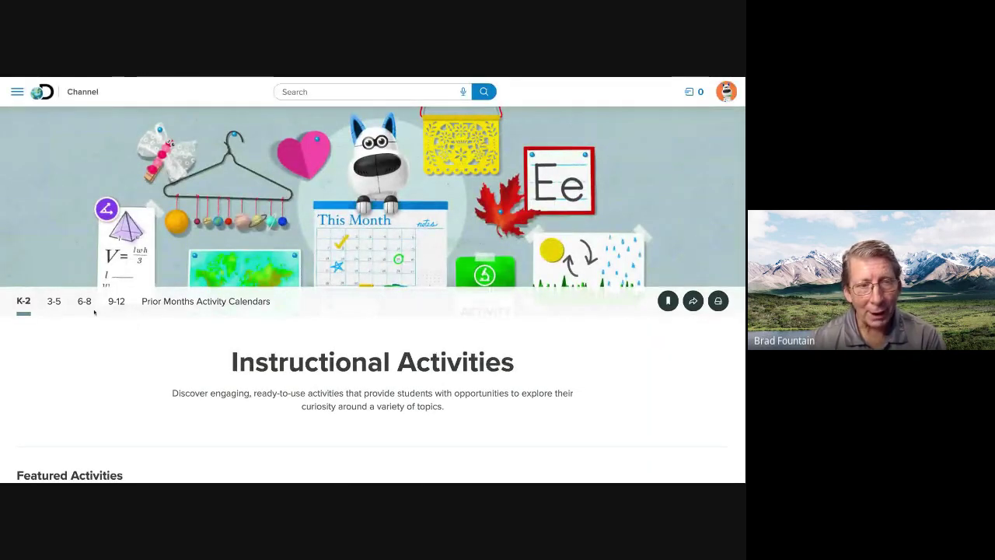
click(85, 303)
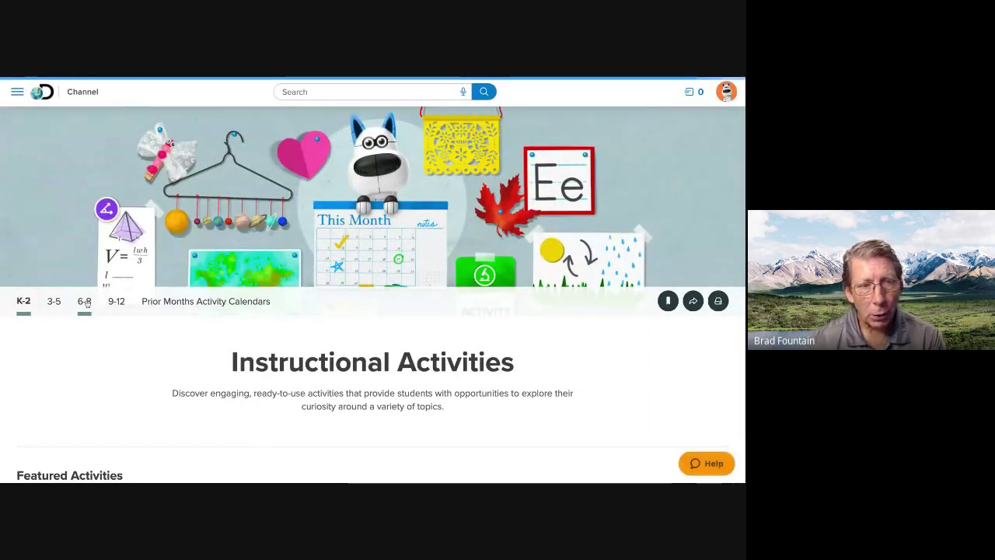
scroll(45, 341, down, 4)
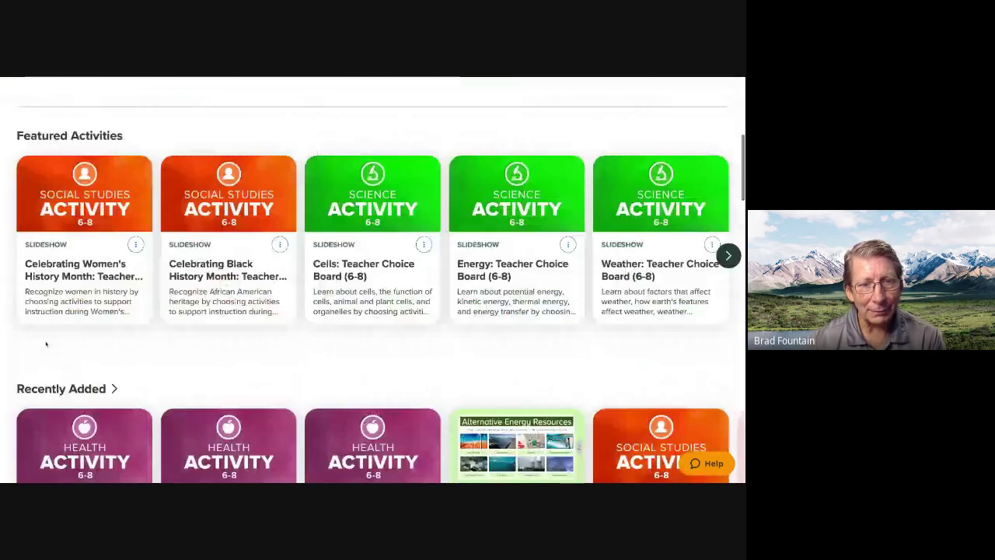
scroll(45, 344, down, 10)
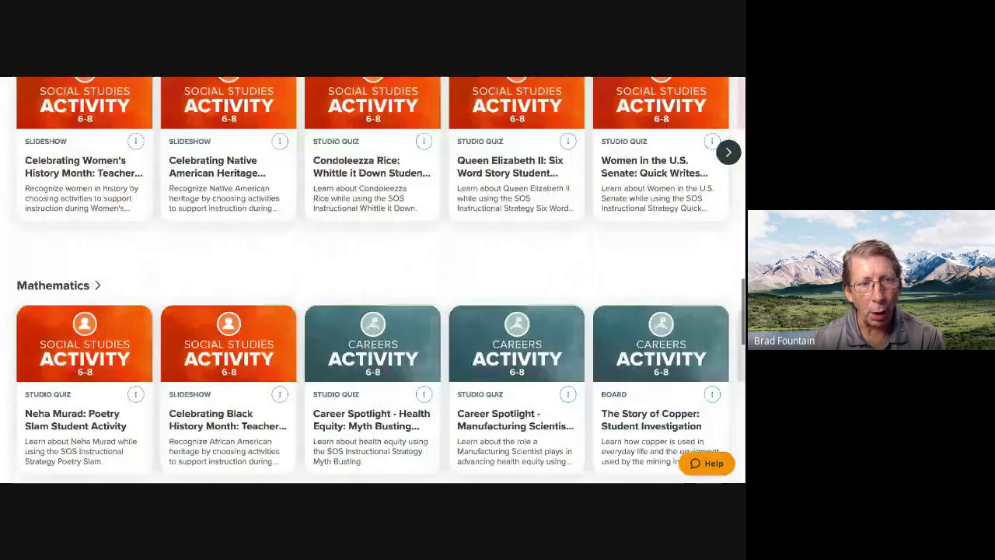
scroll(374, 280, down, 2)
scroll(373, 280, down, 1)
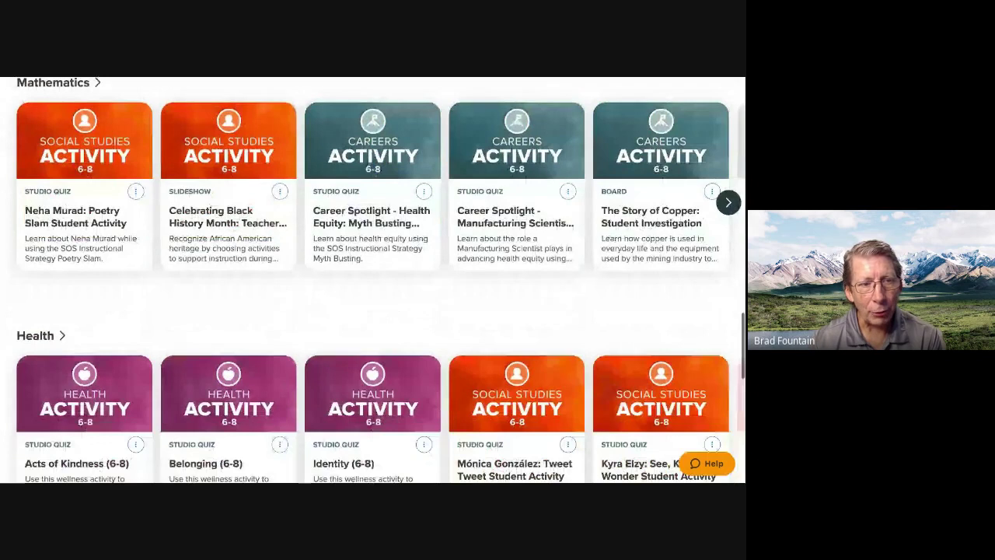
scroll(180, 331, down, 5)
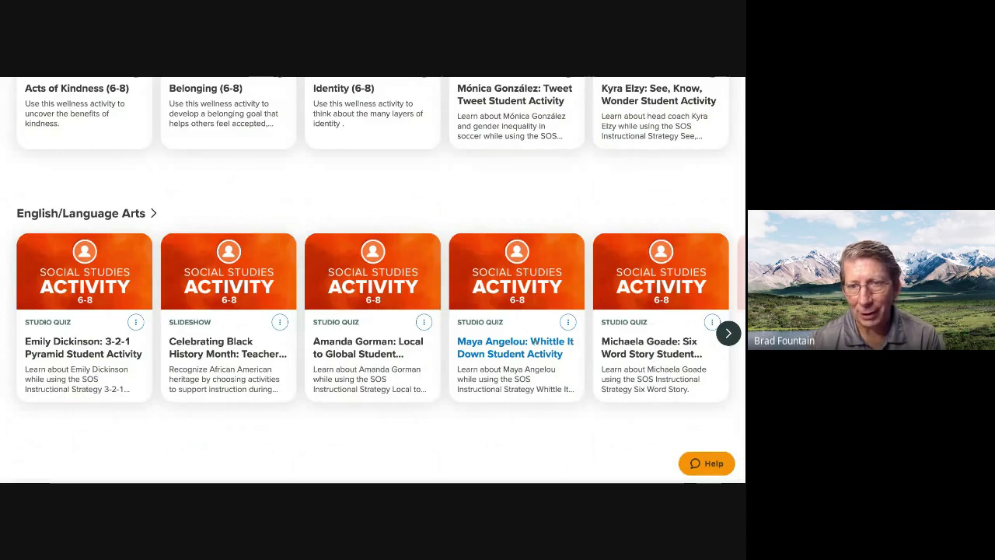
Open the Maya Angelou: Whittle It Down Student Activity and read through its teacher notes.
click(515, 346)
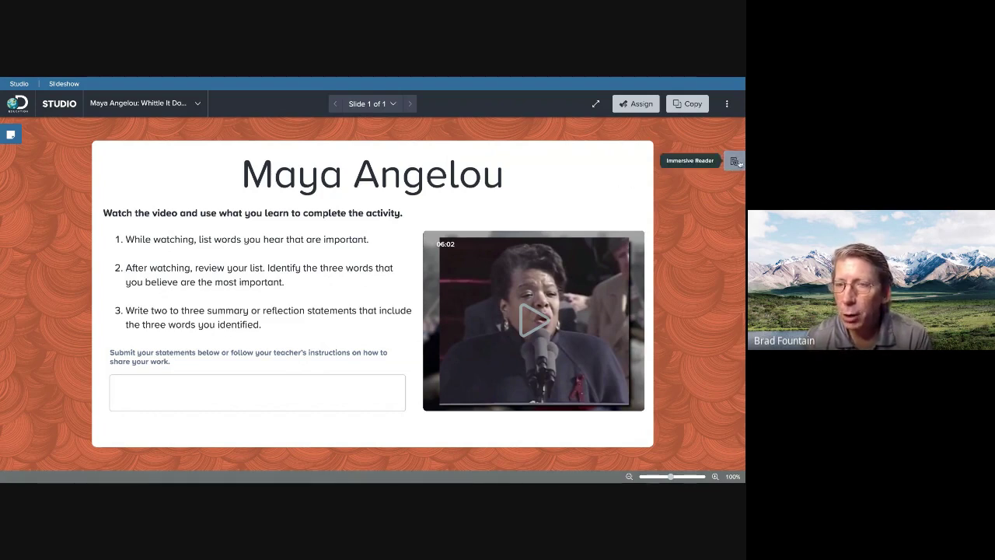
click(9, 137)
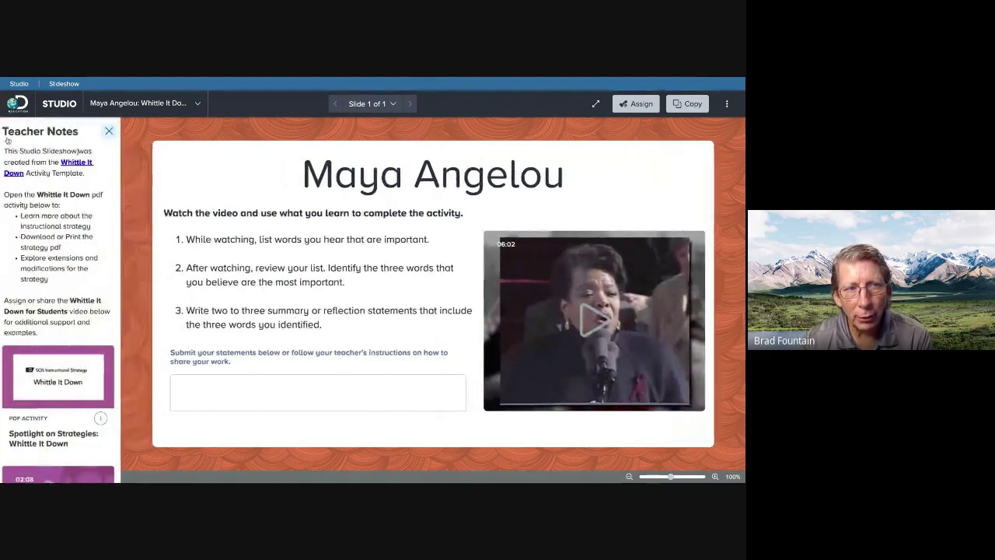
scroll(53, 322, down, 3)
scroll(55, 323, up, 1)
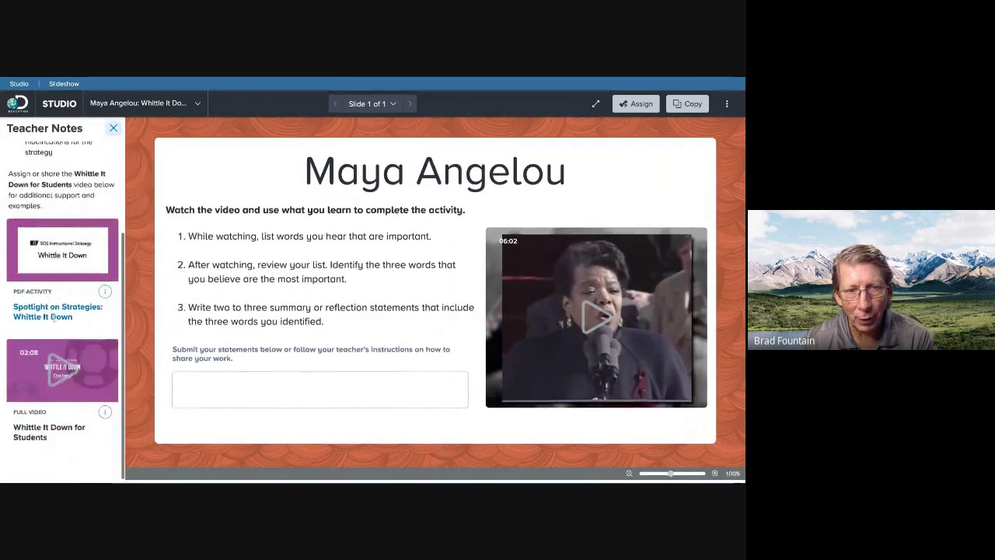
scroll(54, 323, up, 3)
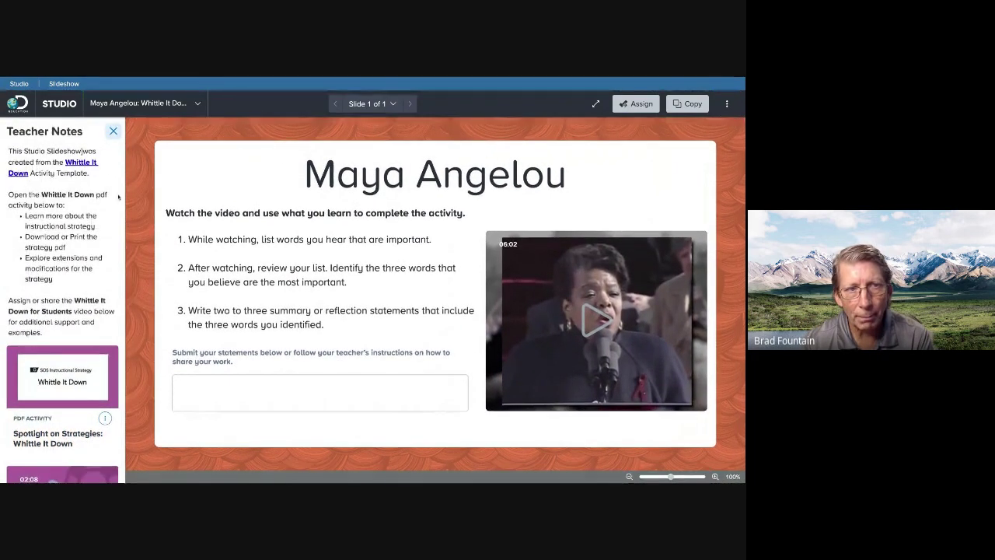
click(115, 132)
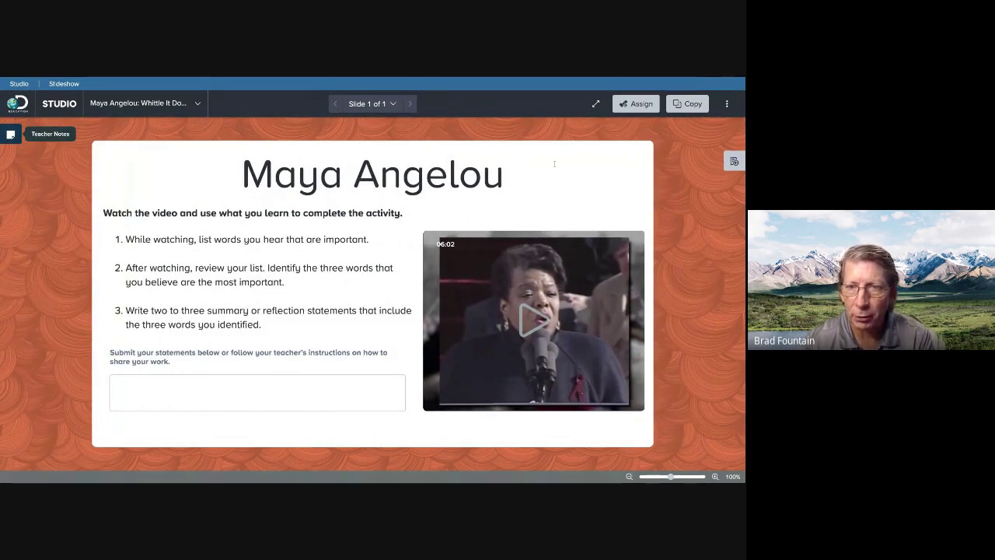
Copy the Maya Angelou slideshow to the Studio dashboard, add a blank second slide to the copy and return to slide 1.
click(683, 111)
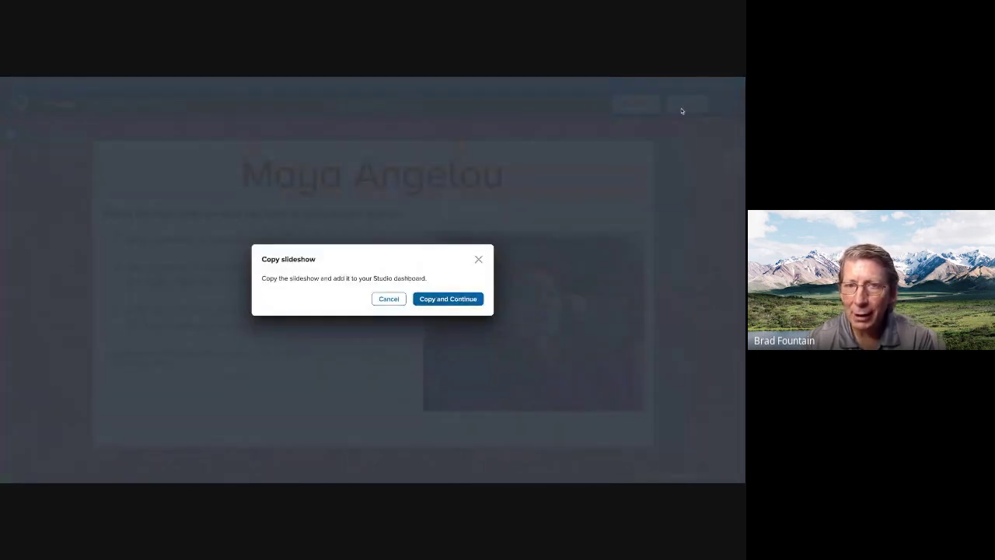
click(449, 303)
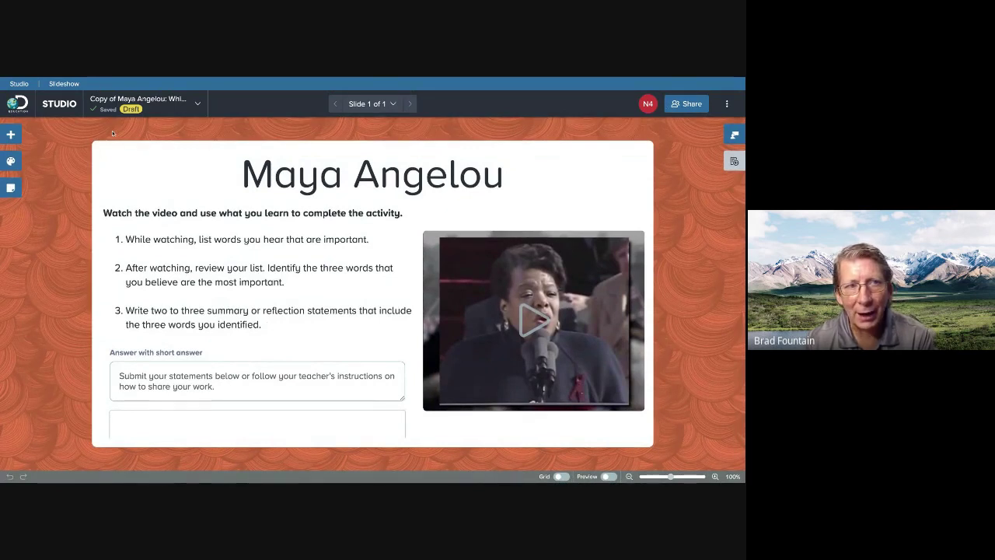
click(401, 107)
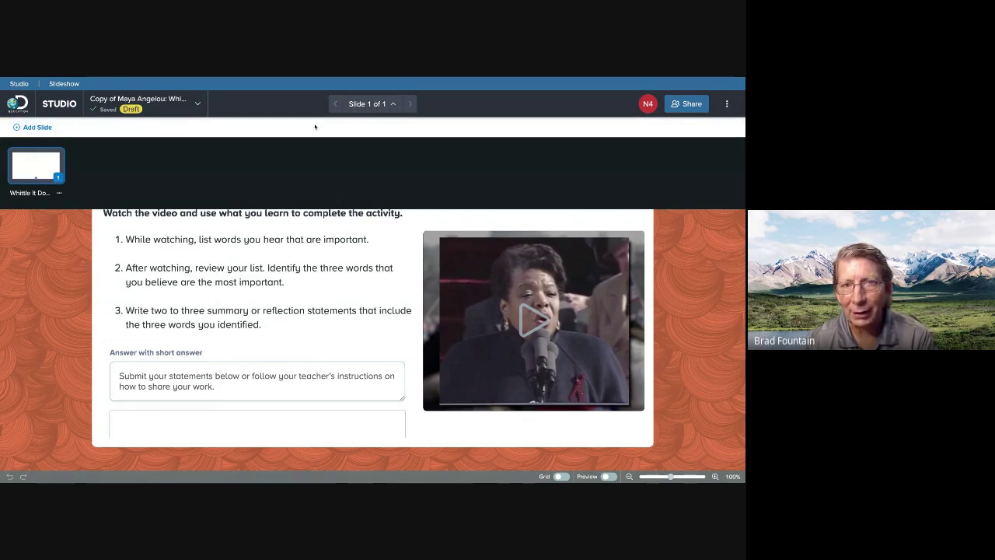
click(27, 127)
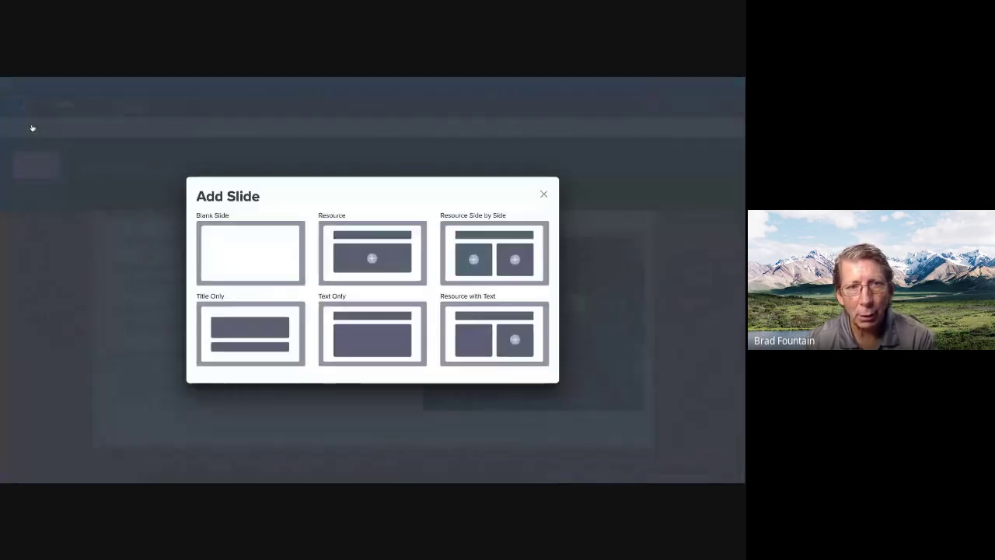
click(253, 255)
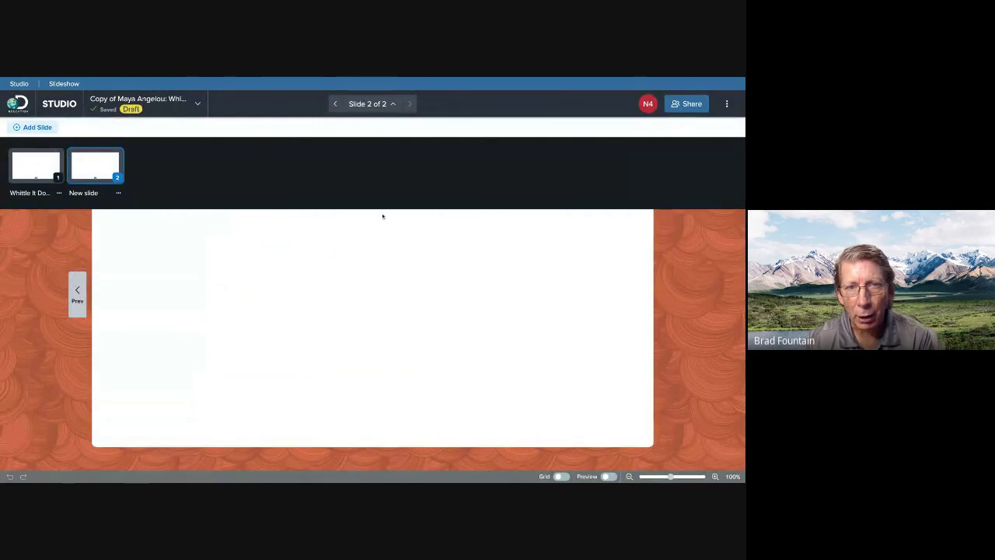
click(393, 105)
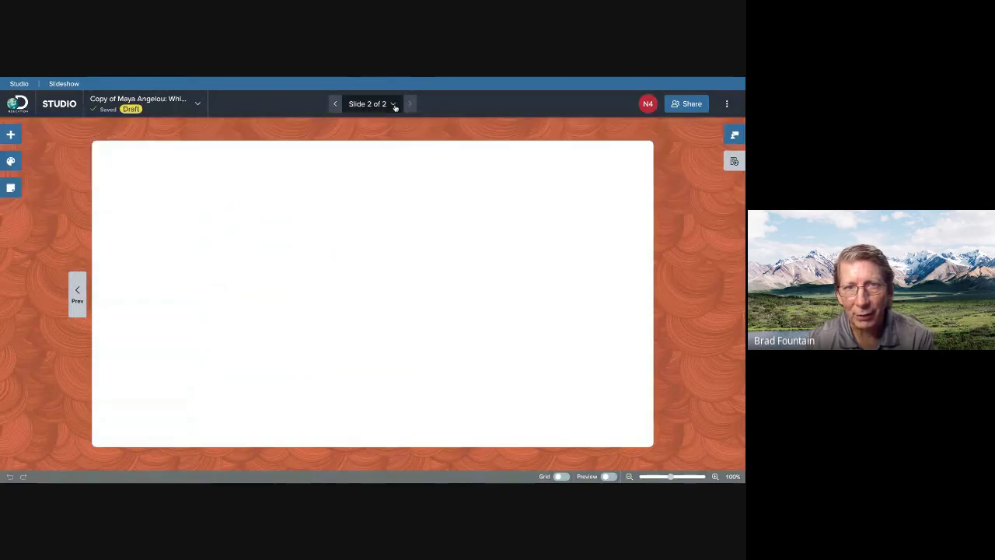
click(335, 103)
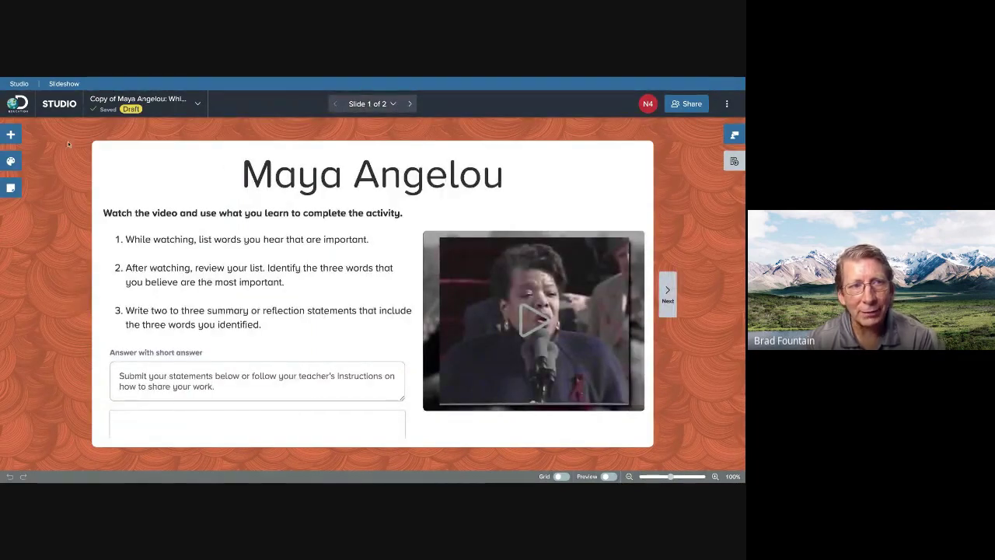
Review the content and quiz items that can be added to the slideshow, and copy its share link.
click(11, 135)
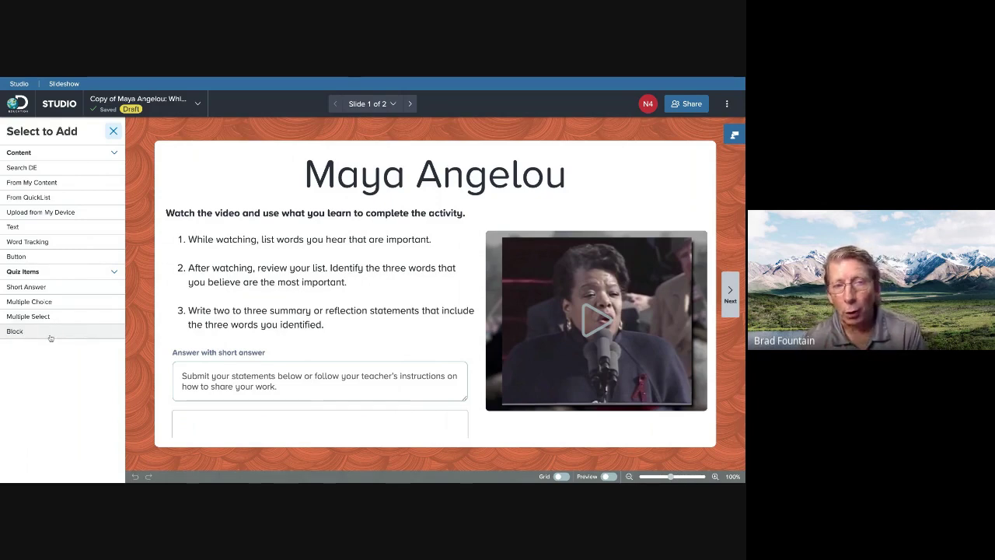
click(113, 131)
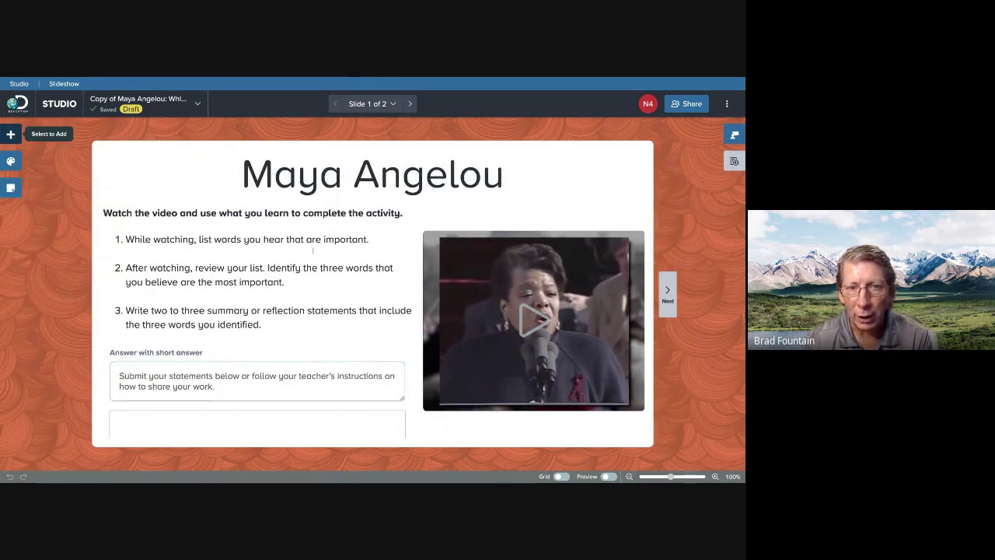
click(685, 109)
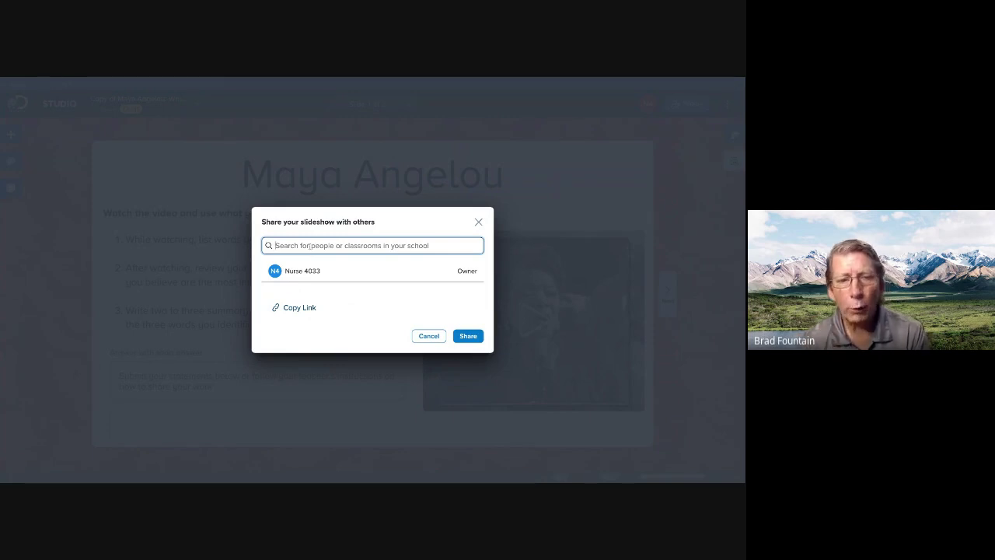
click(293, 308)
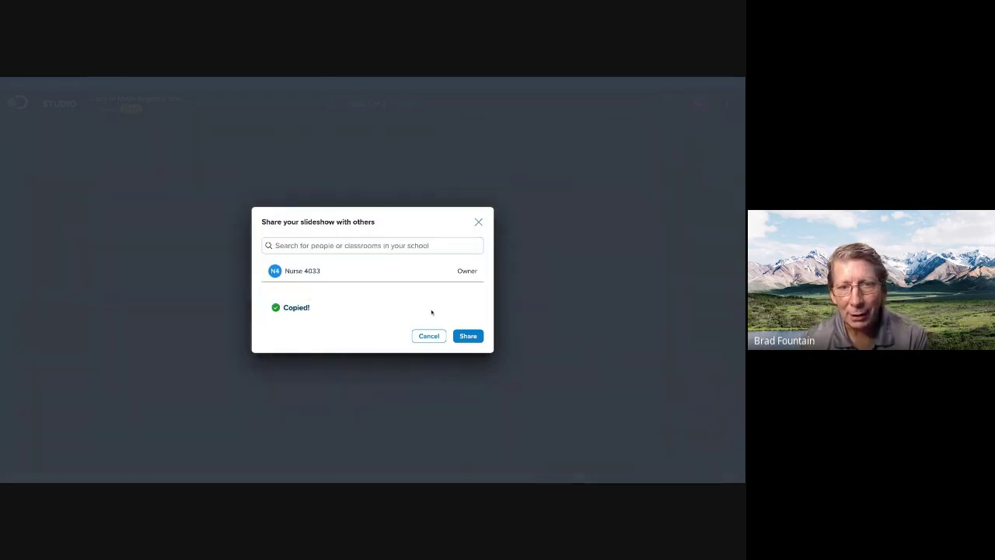
click(428, 339)
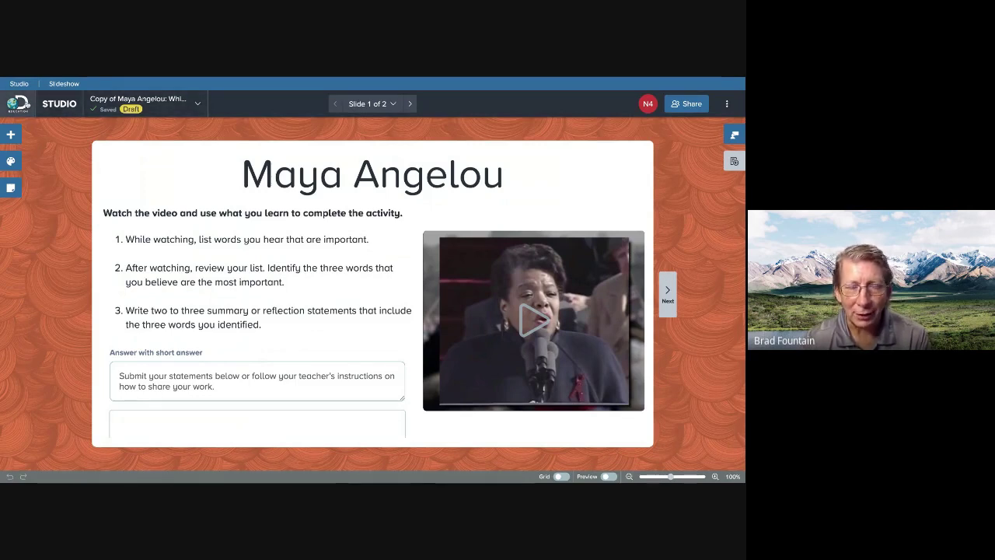
Return to the Discovery Education home page and search for audiobooks.
click(18, 104)
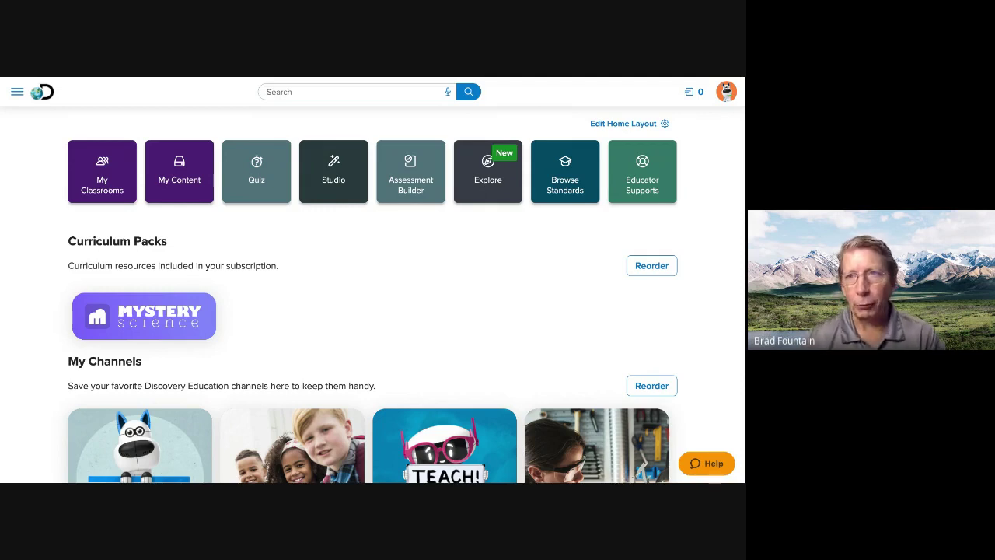
click(295, 92)
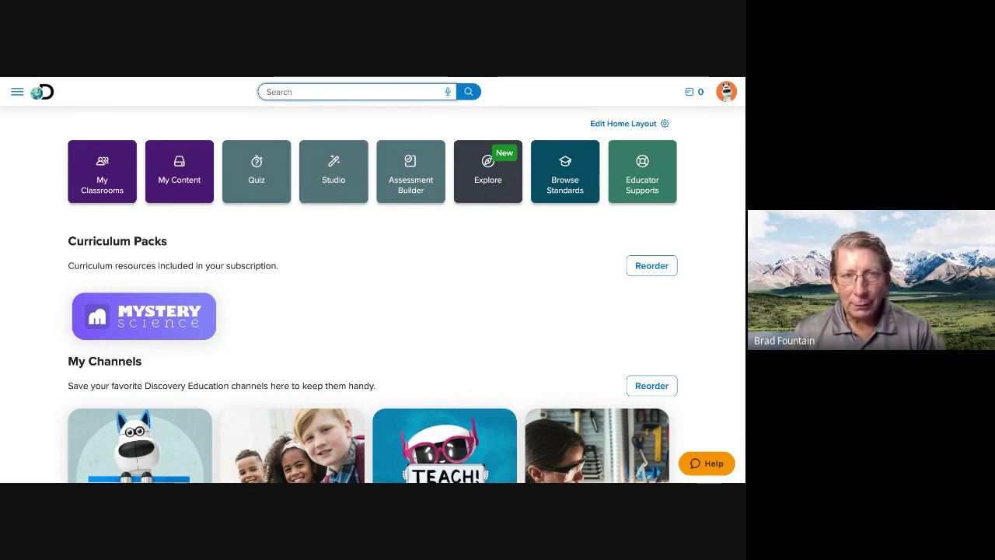
text(aud)
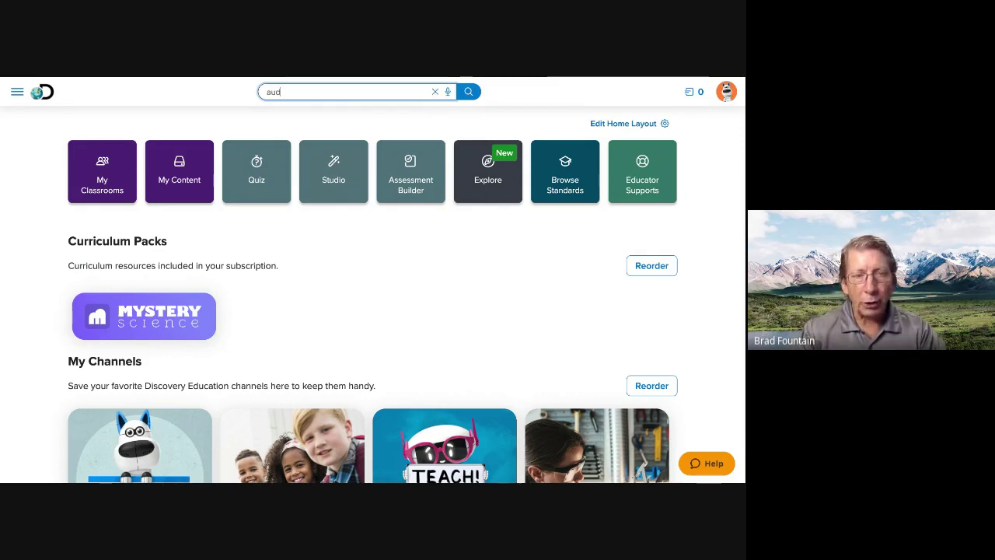
text(iobooks)
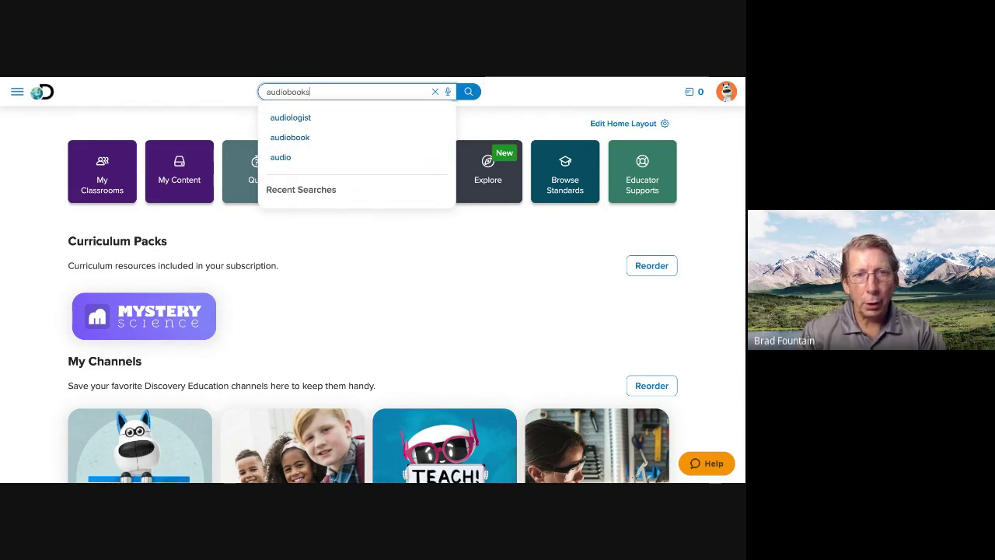
key(Return)
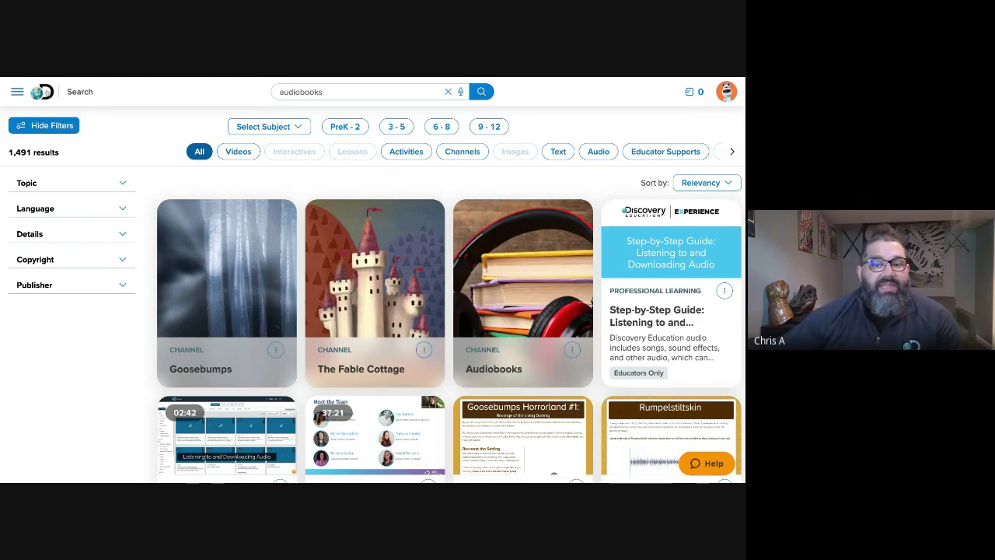
Go to My Classrooms from the home page and view the recent assignments.
click(42, 92)
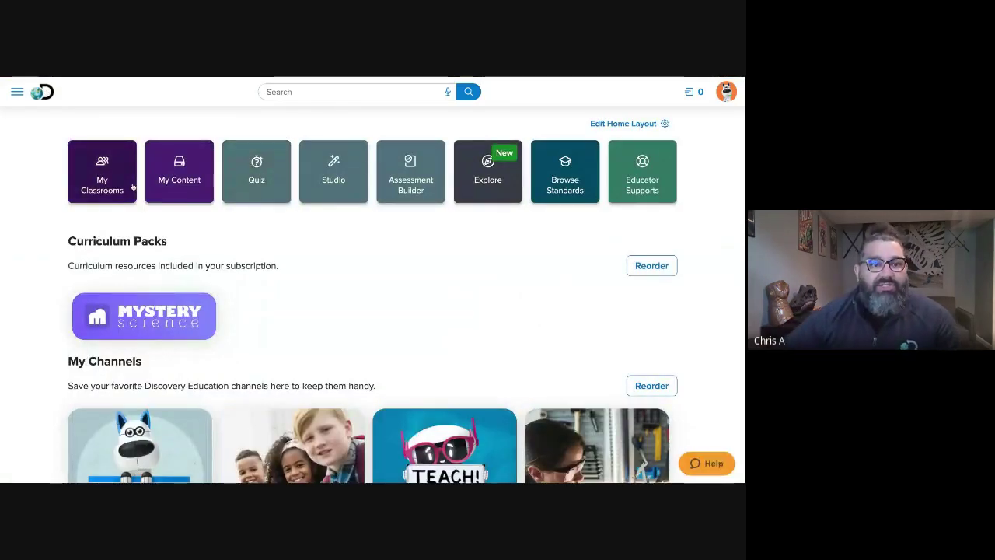
click(131, 190)
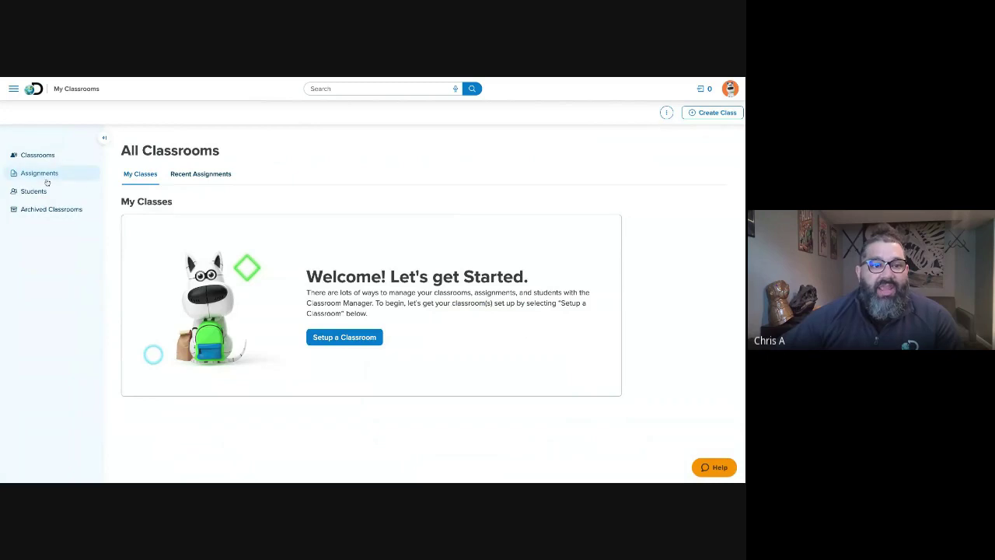
click(41, 178)
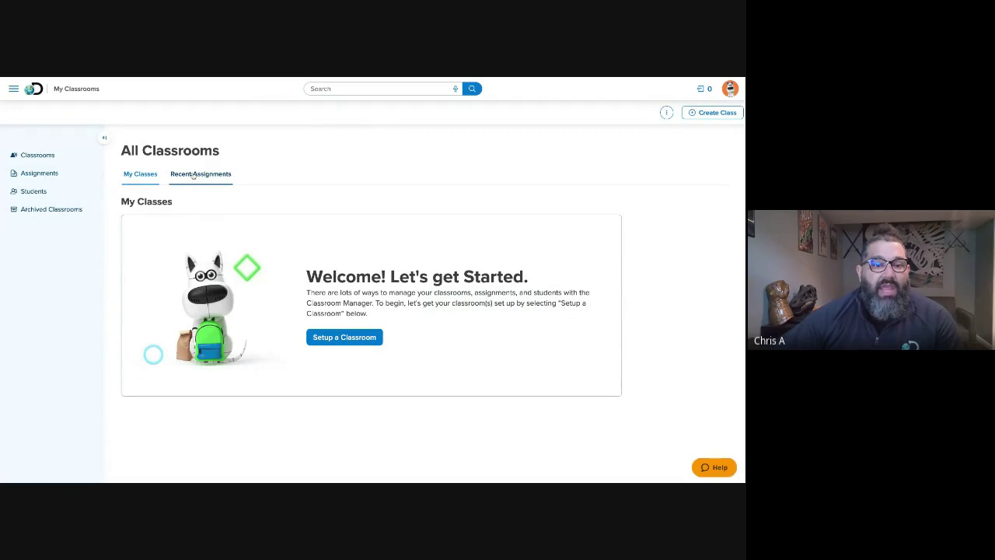
click(193, 176)
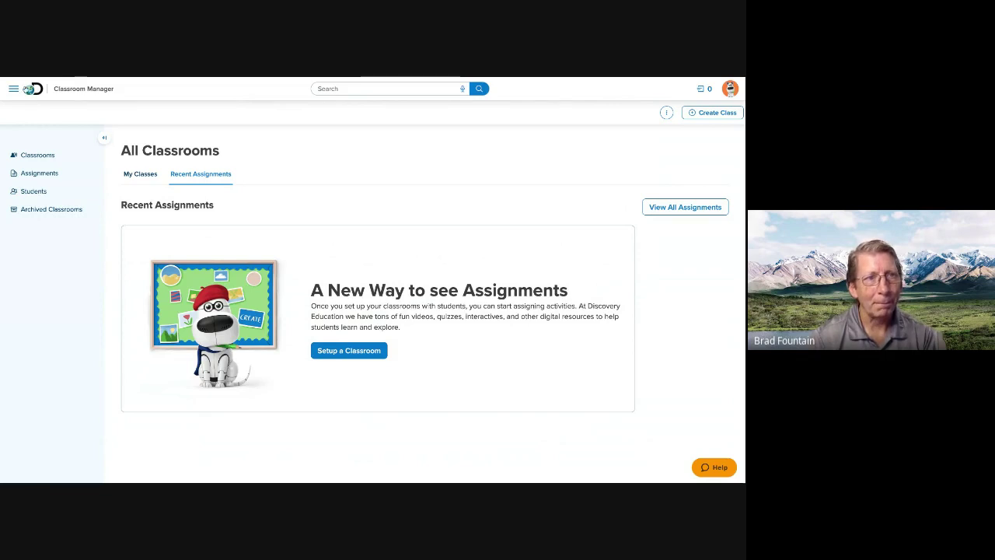
Go back to the home page, repeat the search for audiobooks and open the Audiobooks channel.
click(31, 89)
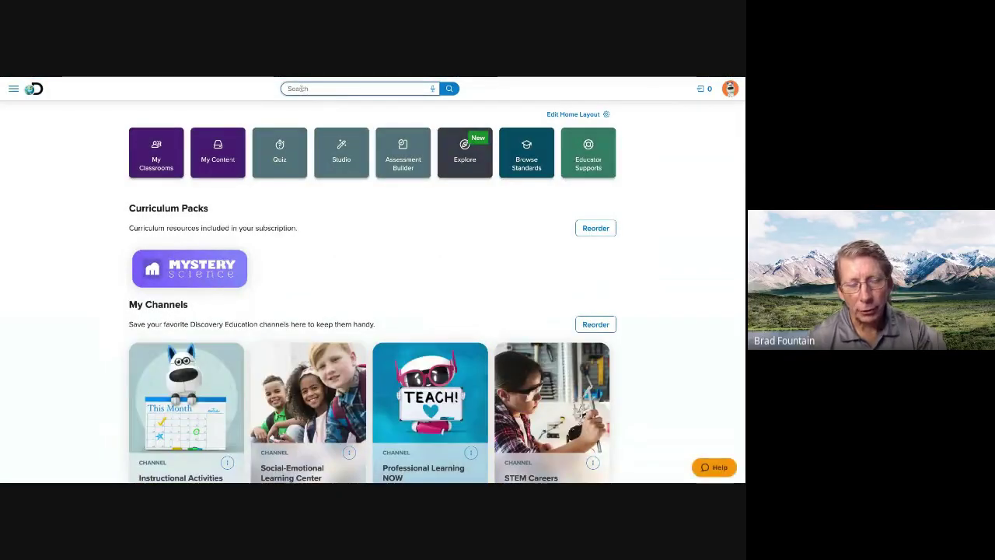
click(298, 89)
text(audiobooks)
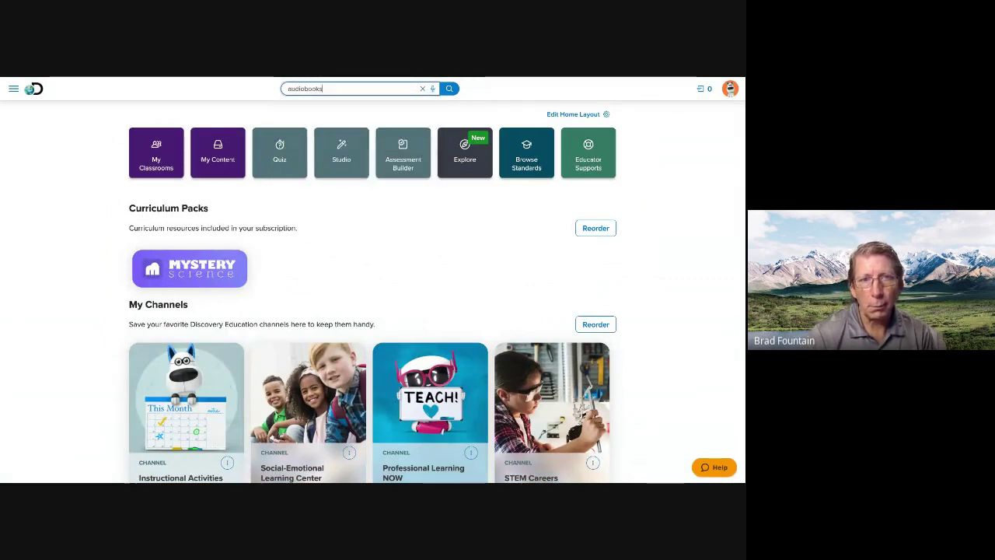
key(Return)
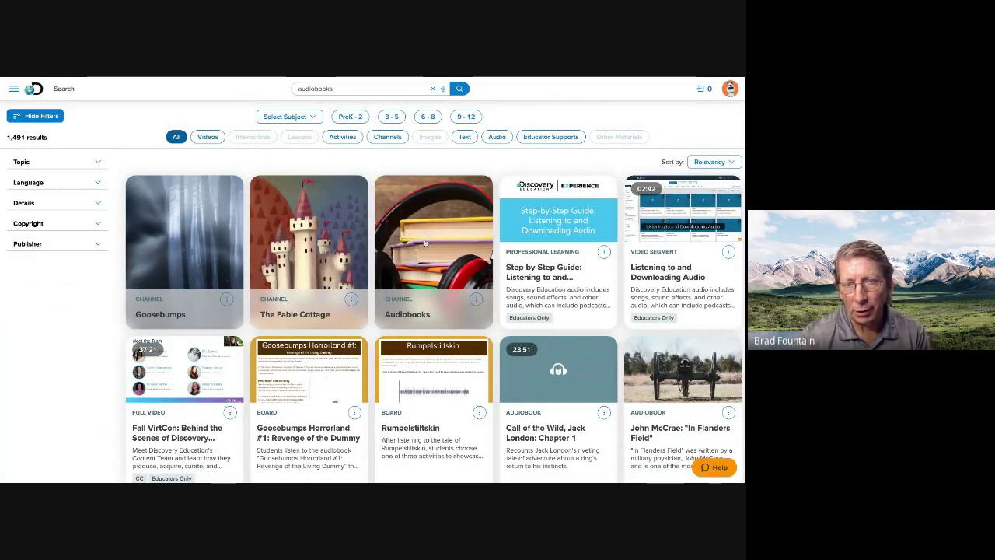
click(425, 243)
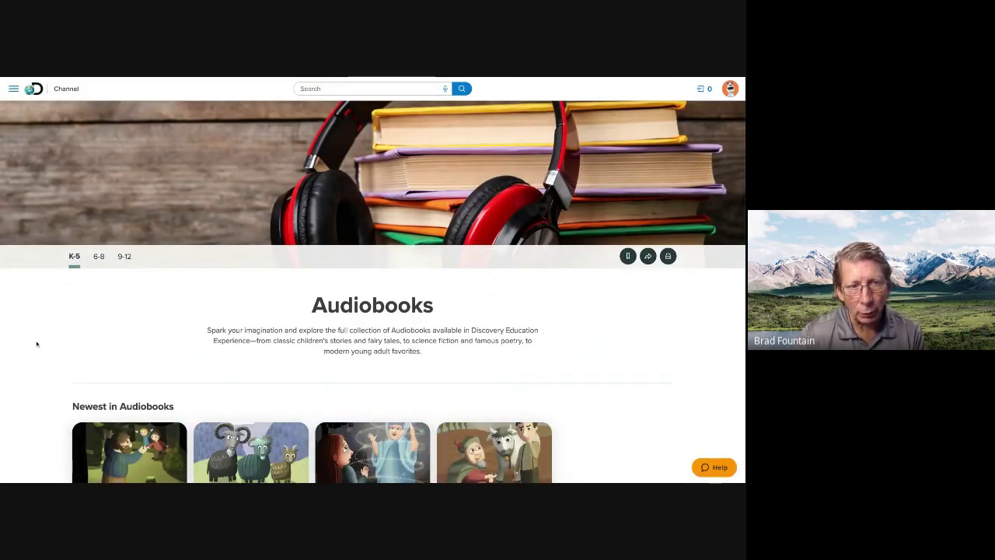
Look through the K-5 collection of the Audiobooks channel down to Goosebumps and Weston Woods, and return to its beginning.
scroll(36, 344, down, 7)
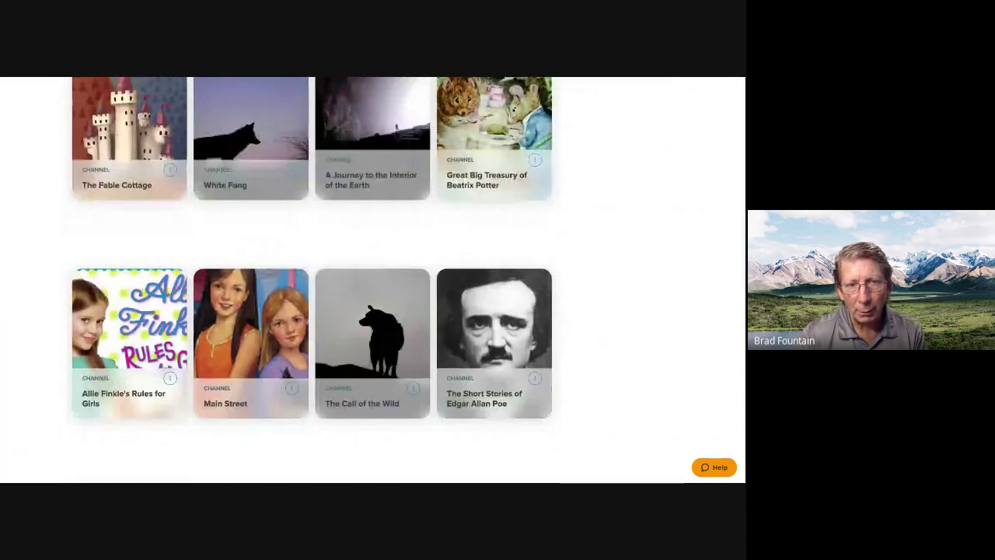
scroll(311, 280, down, 2)
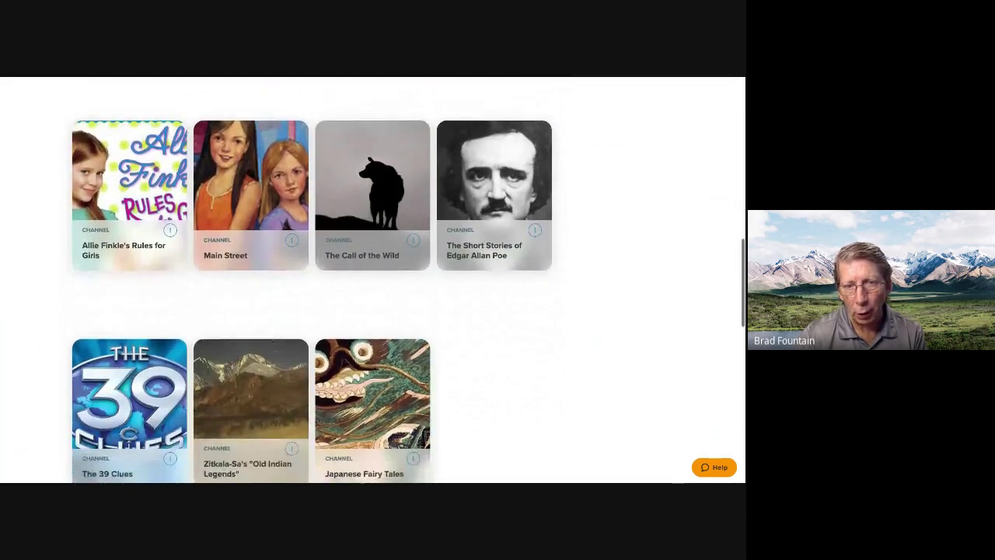
scroll(311, 280, down, 3)
scroll(311, 280, down, 3)
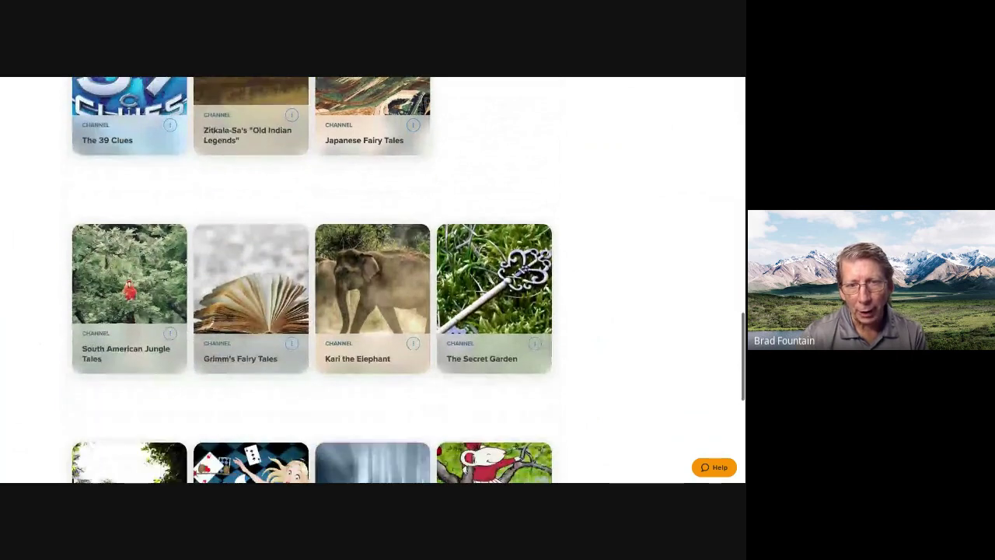
scroll(311, 280, down, 2)
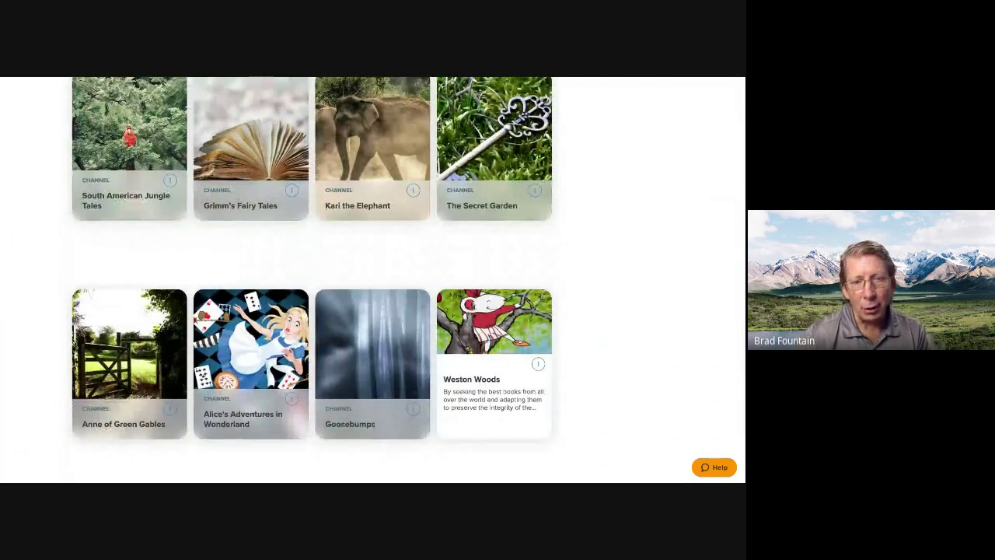
scroll(311, 279, up, 15)
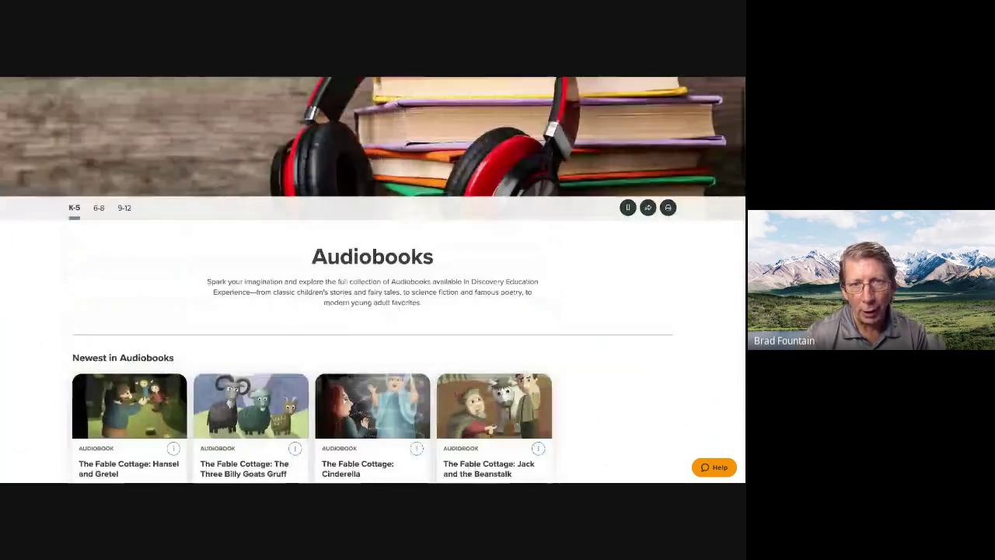
Look through the grades 6-8 collection of the Audiobooks channel down to Selected Poems of Emily Dickinson, and return to its beginning.
click(99, 208)
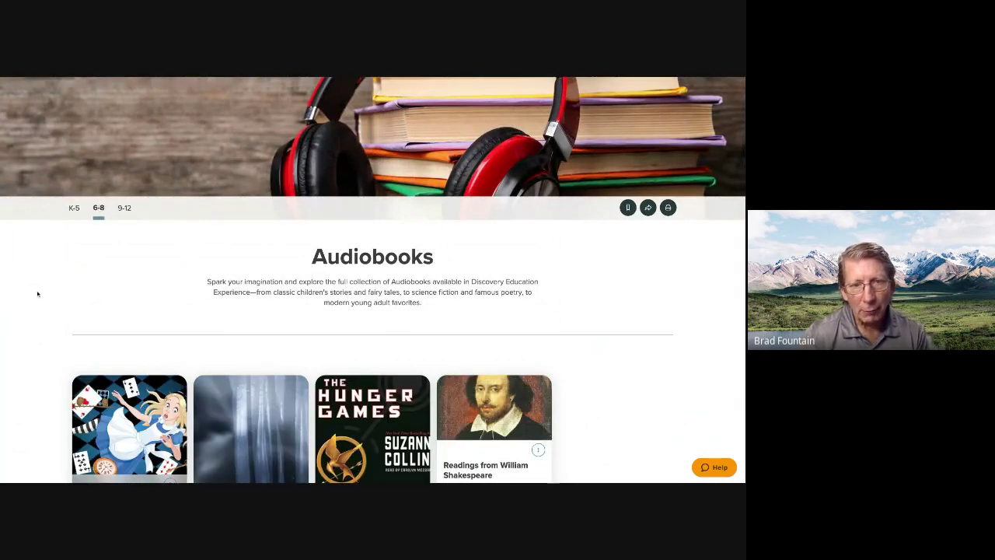
scroll(37, 294, down, 3)
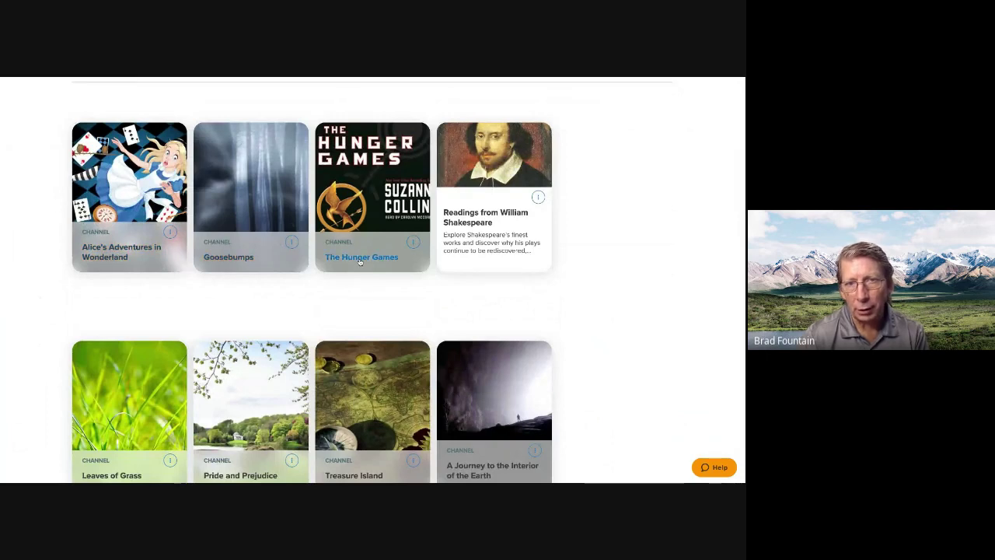
scroll(48, 313, down, 2)
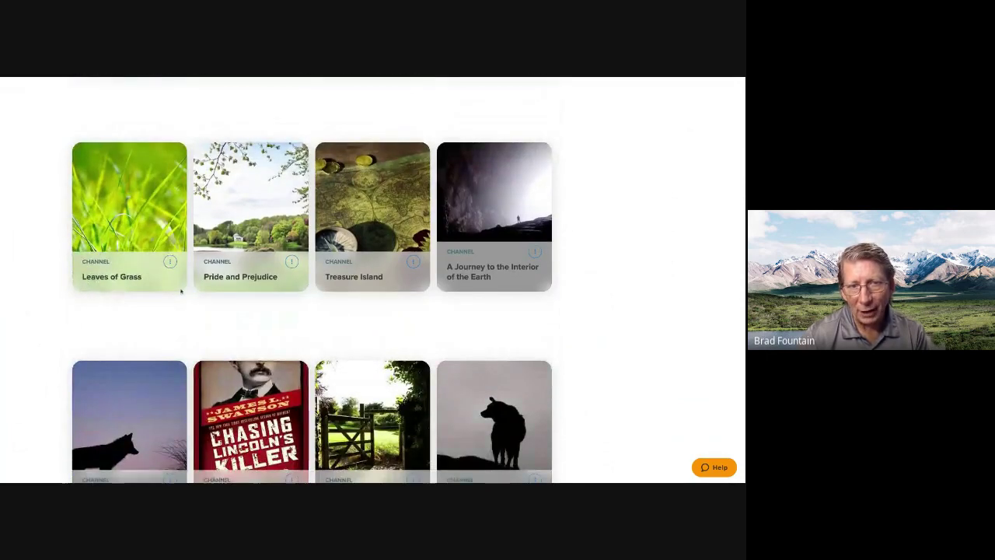
scroll(225, 291, down, 2)
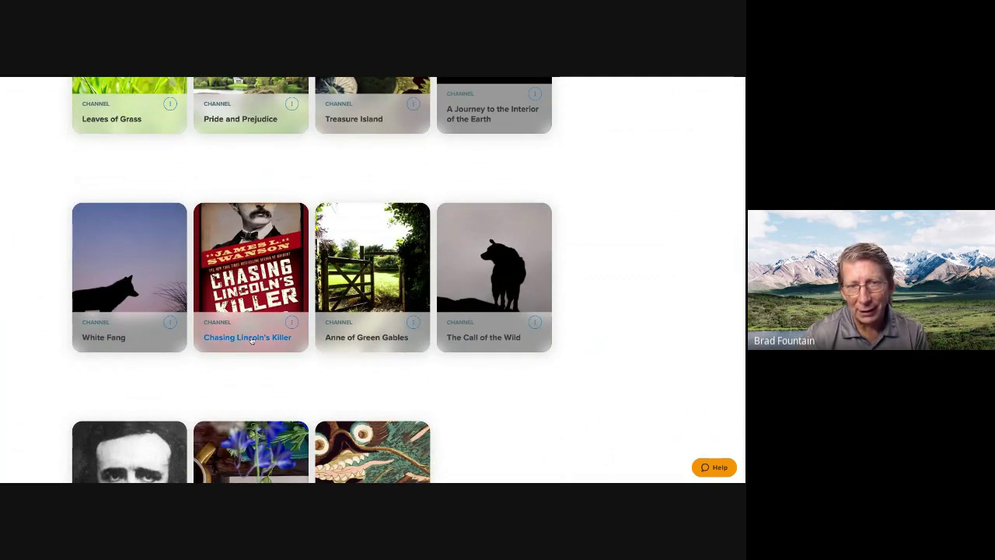
scroll(458, 370, down, 3)
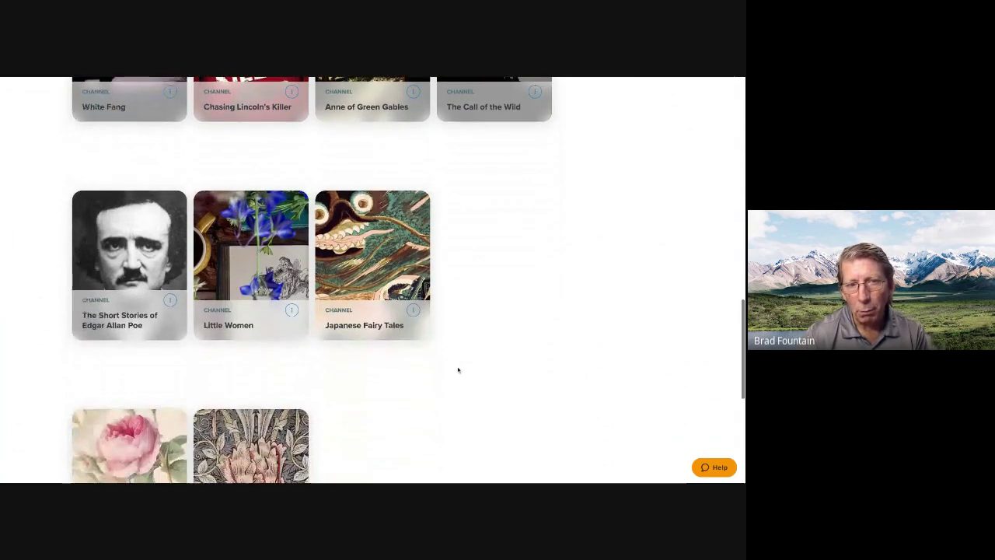
scroll(458, 369, down, 2)
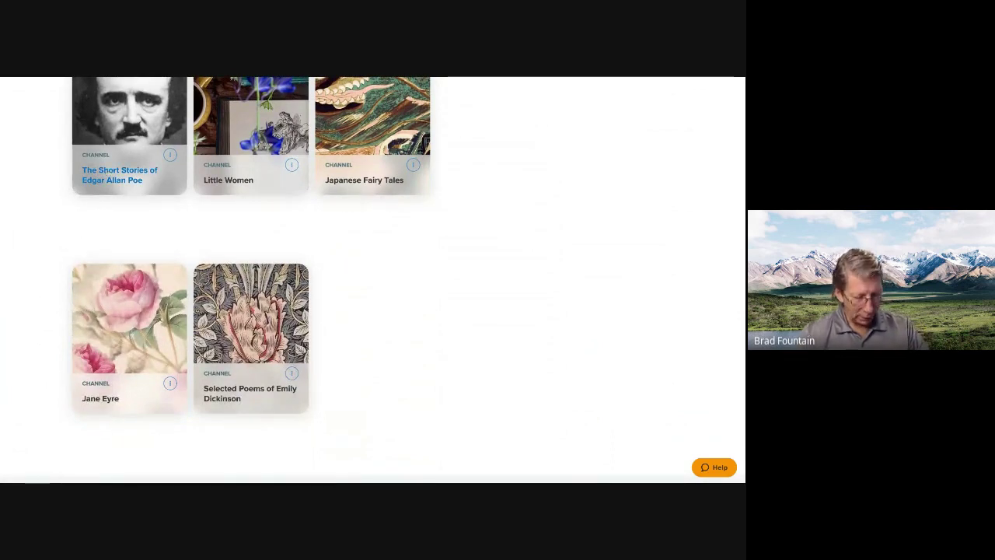
scroll(372, 280, down, 3)
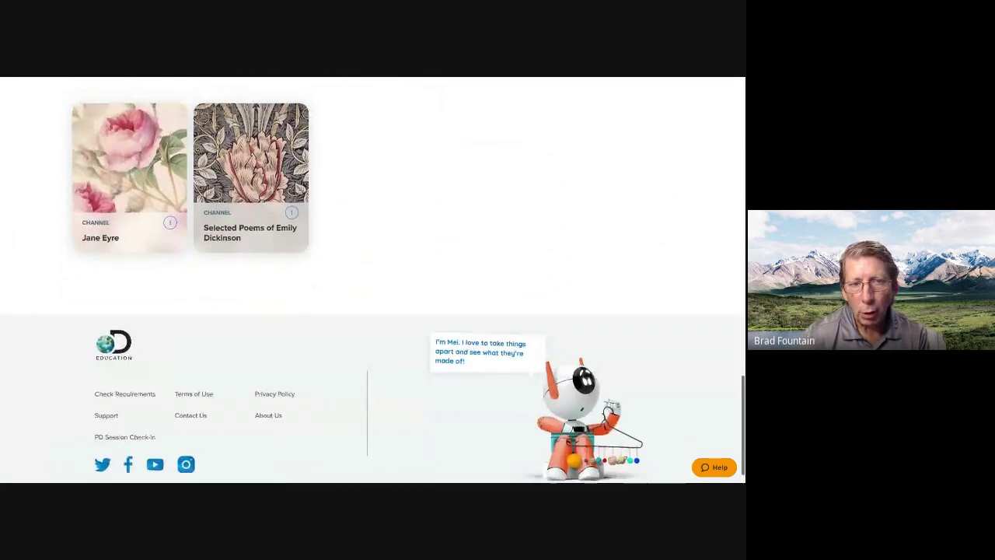
scroll(372, 279, up, 5)
scroll(123, 257, up, 10)
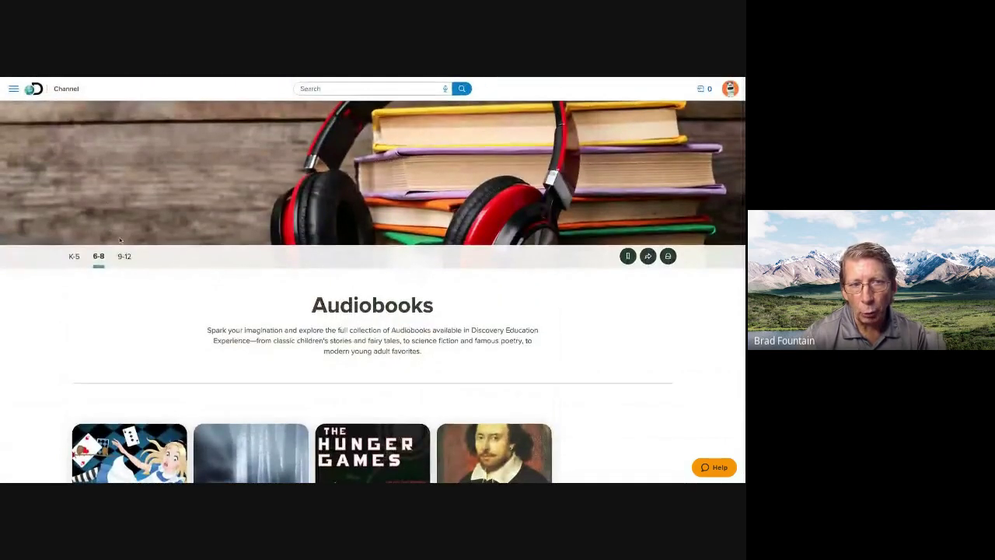
Look through the grades 9-12 audiobook collection down to Frankenstein, Cane and Jane Eyre, and return to its beginning.
click(123, 258)
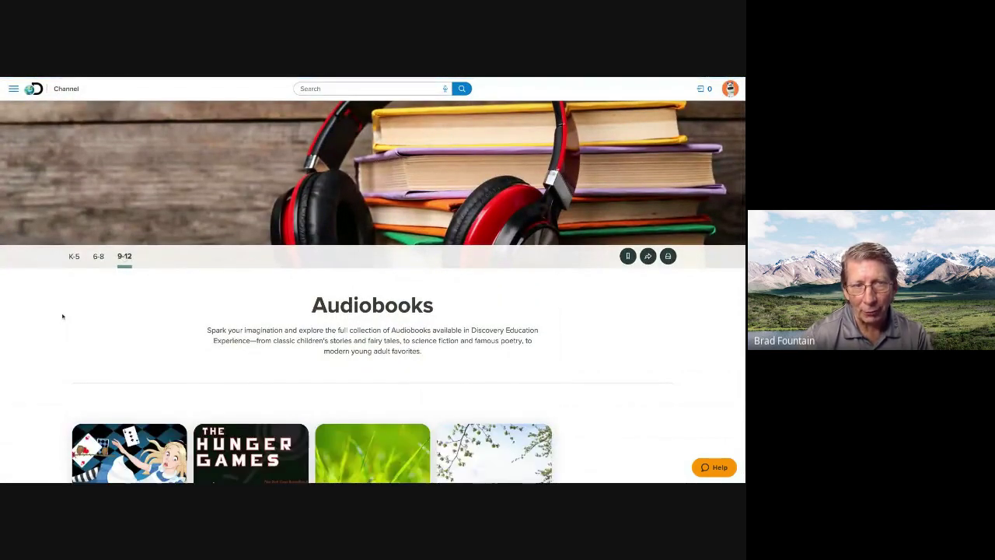
scroll(55, 320, down, 1)
scroll(56, 319, down, 6)
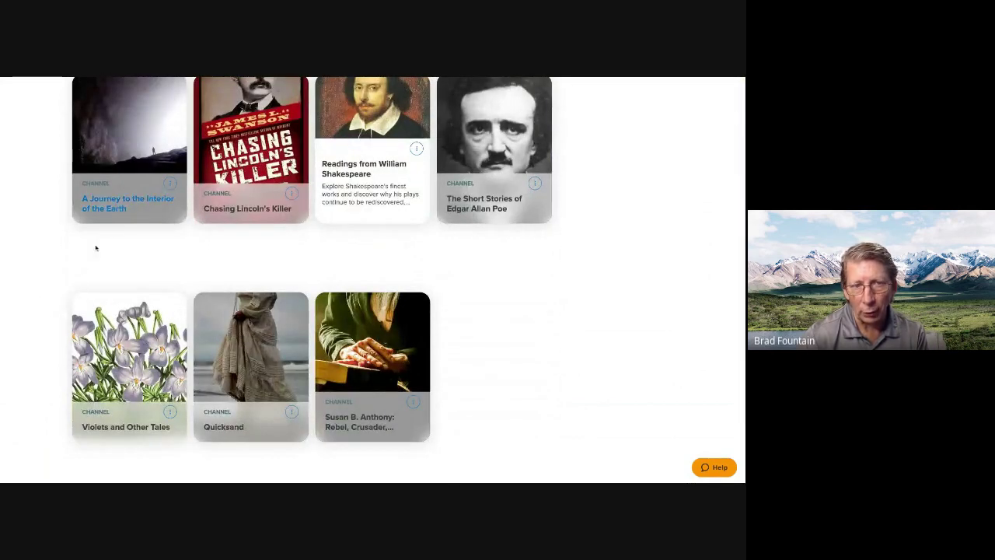
scroll(51, 311, down, 1)
scroll(50, 311, down, 4)
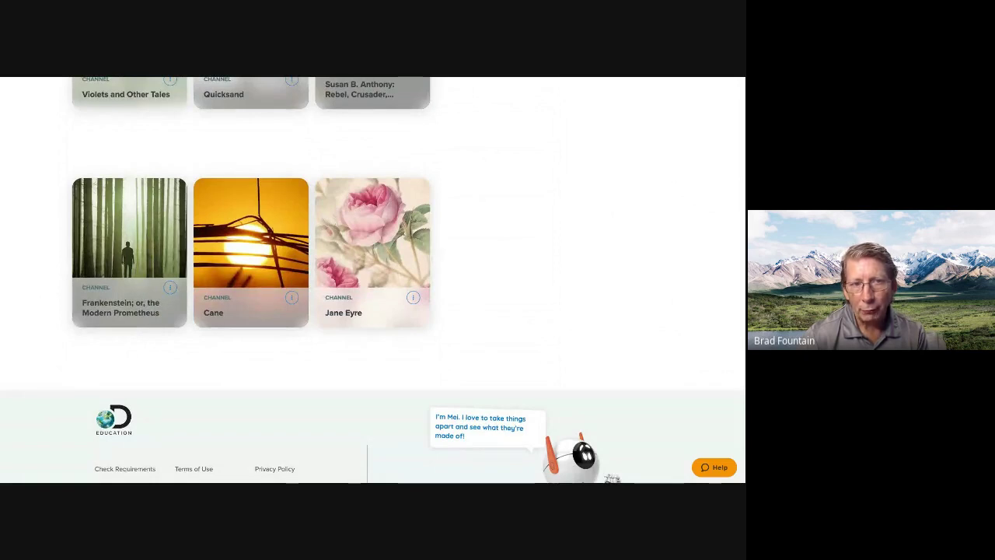
scroll(26, 309, up, 15)
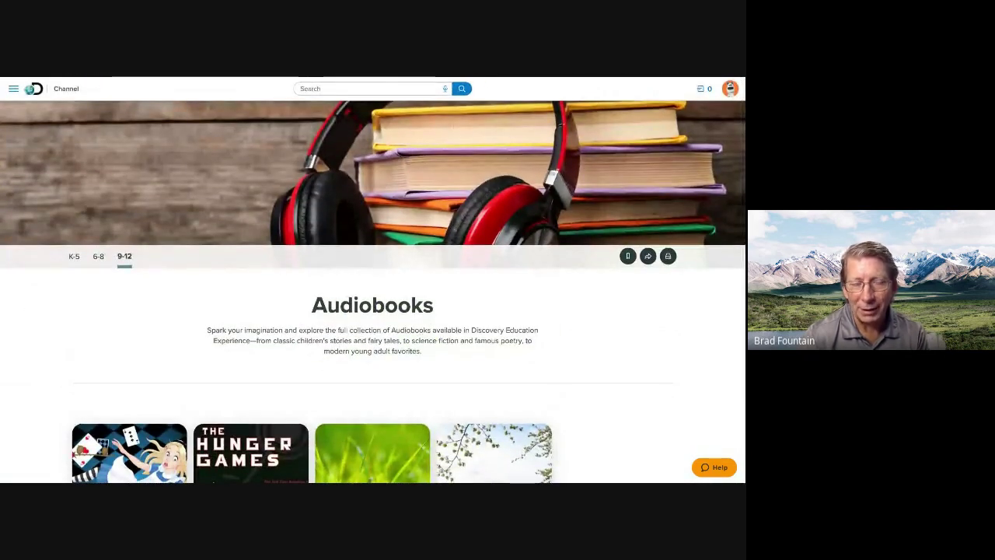
scroll(23, 173, up, 2)
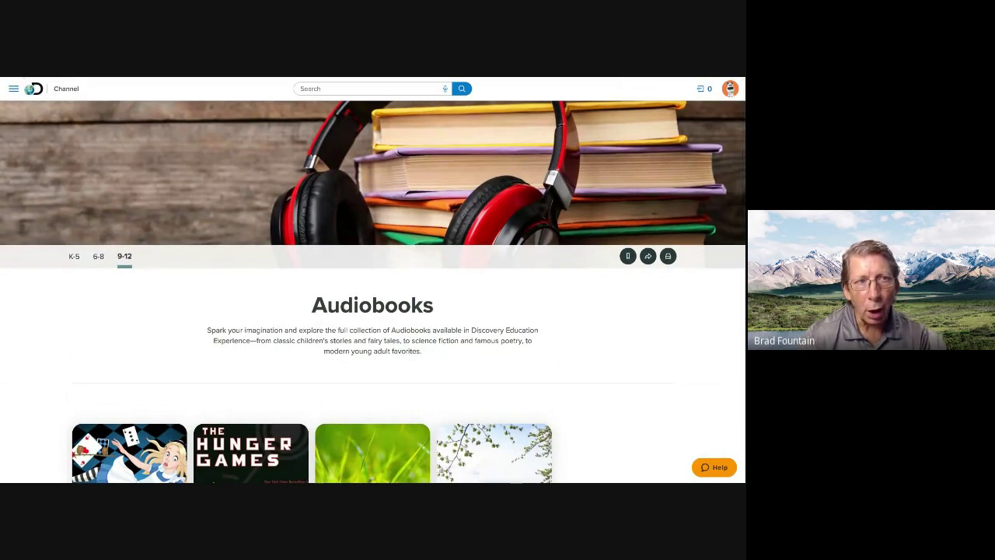
Switch the Audiobooks channel back to the 6-8 collection and on to the K-5 collection.
click(98, 255)
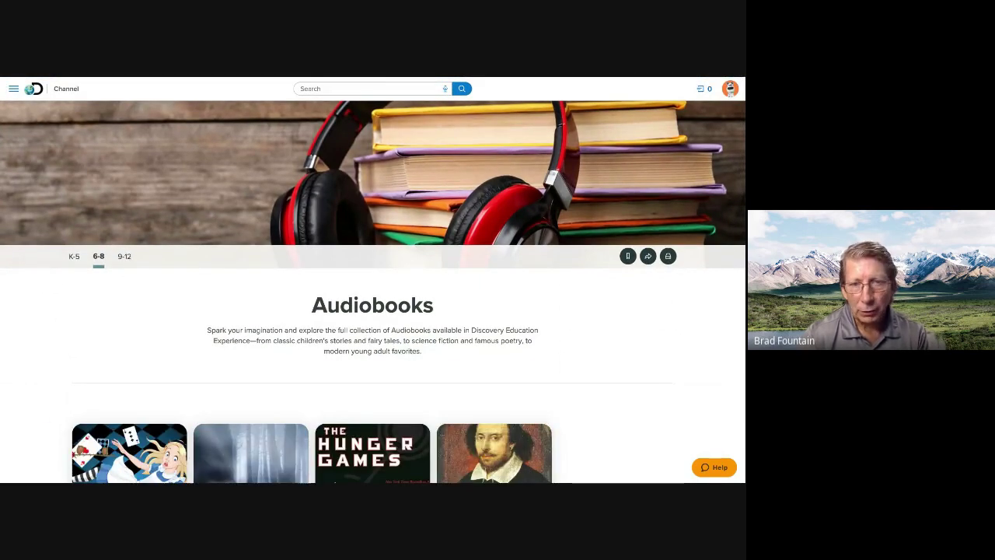
scroll(373, 311, down, 1)
click(74, 208)
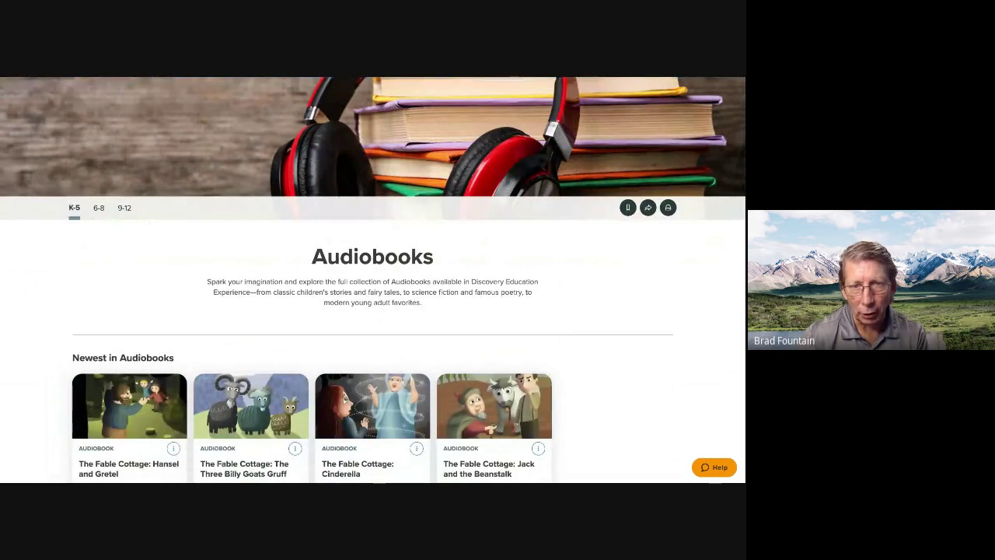
Return to the audiobooks search results and replace the query with a search for titanic.
key(alt+Left)
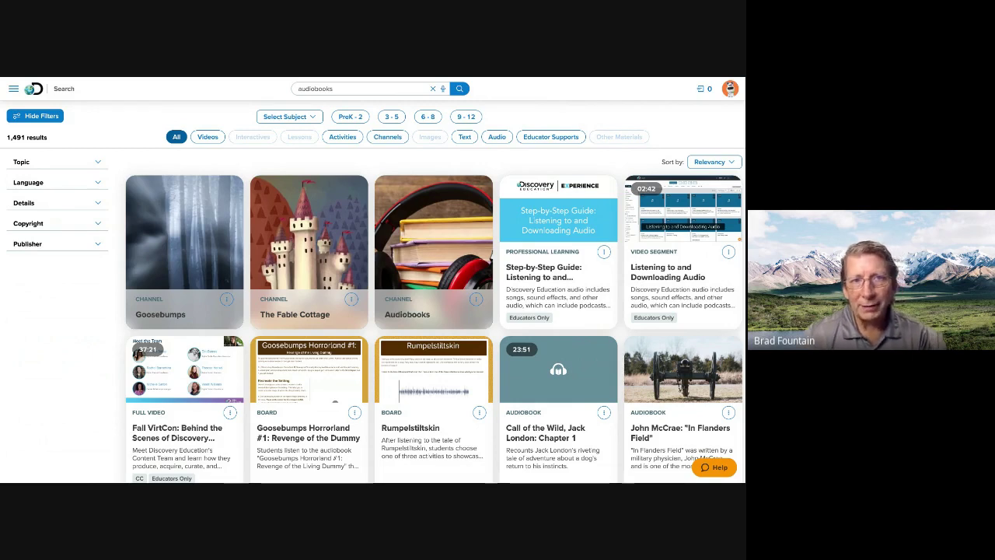
double_click(319, 90)
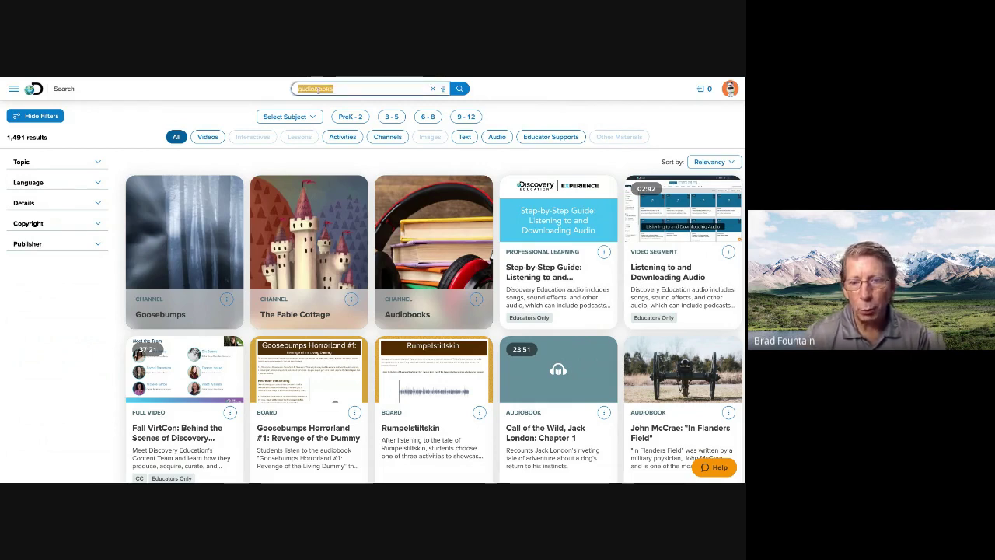
key(BackSpace)
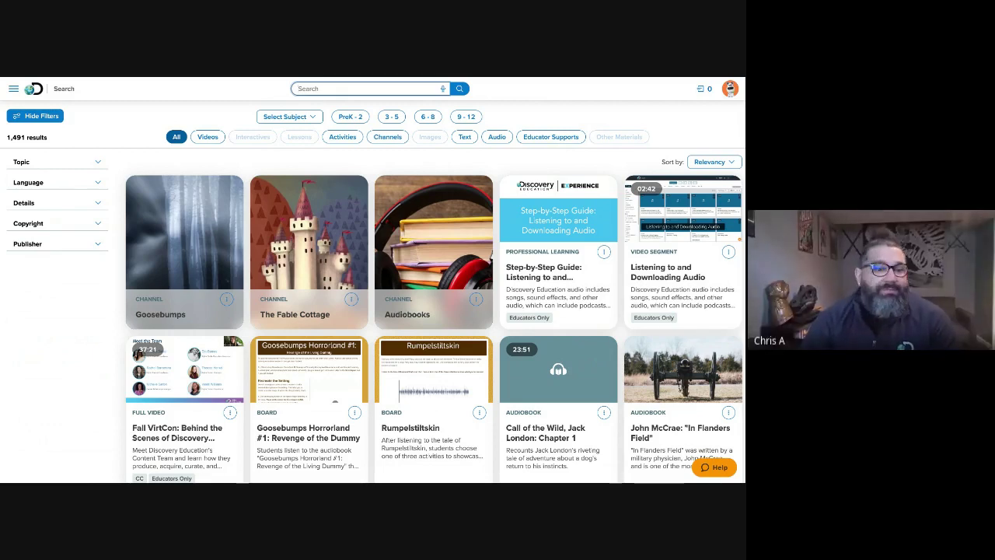
text(titanic)
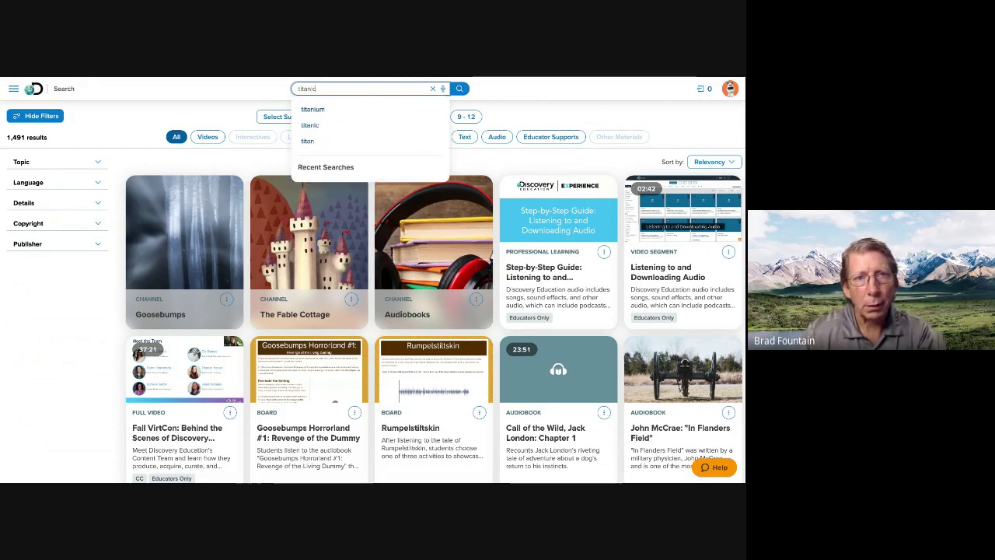
key(Return)
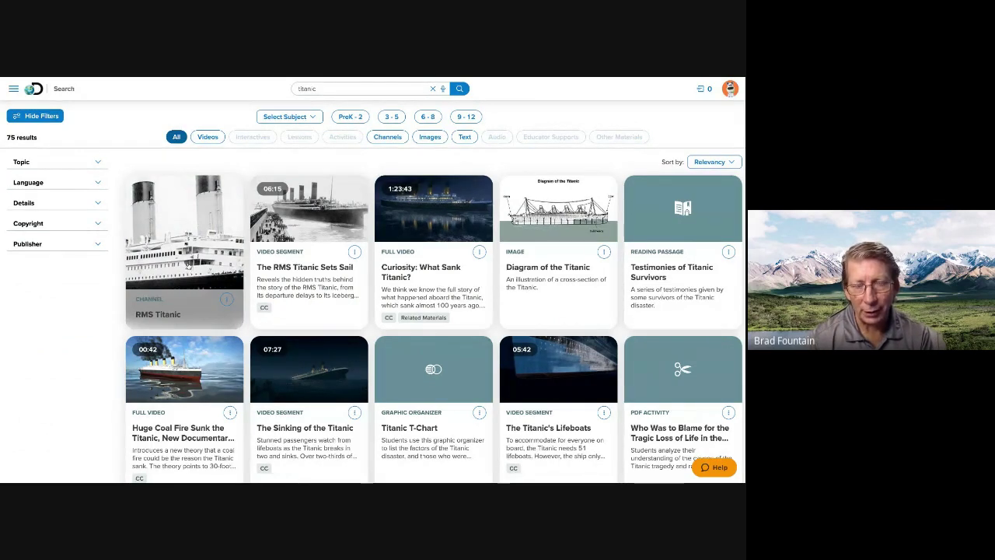
click(226, 301)
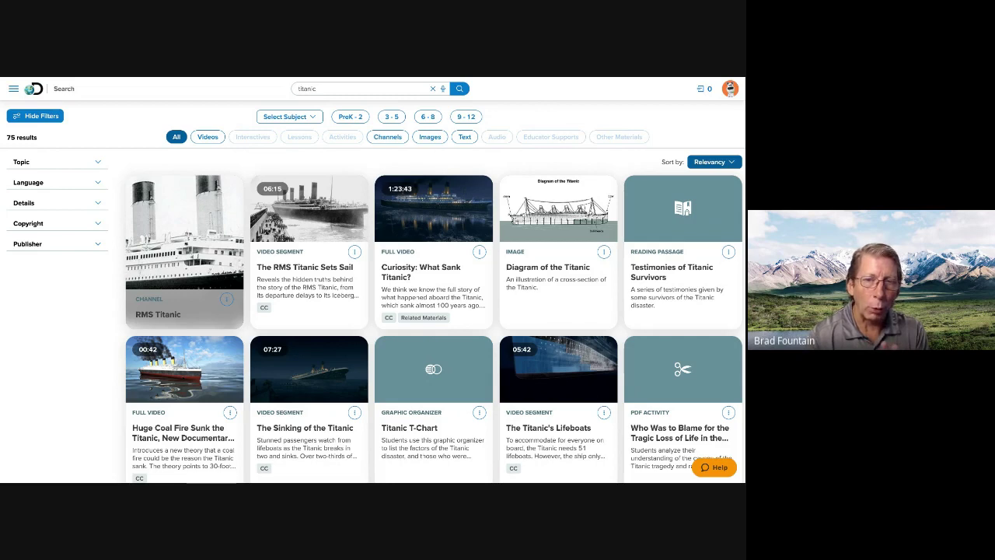
Compare the titanic results sorted by Recently Added and by Most Popular, ending with Recently Added.
click(716, 161)
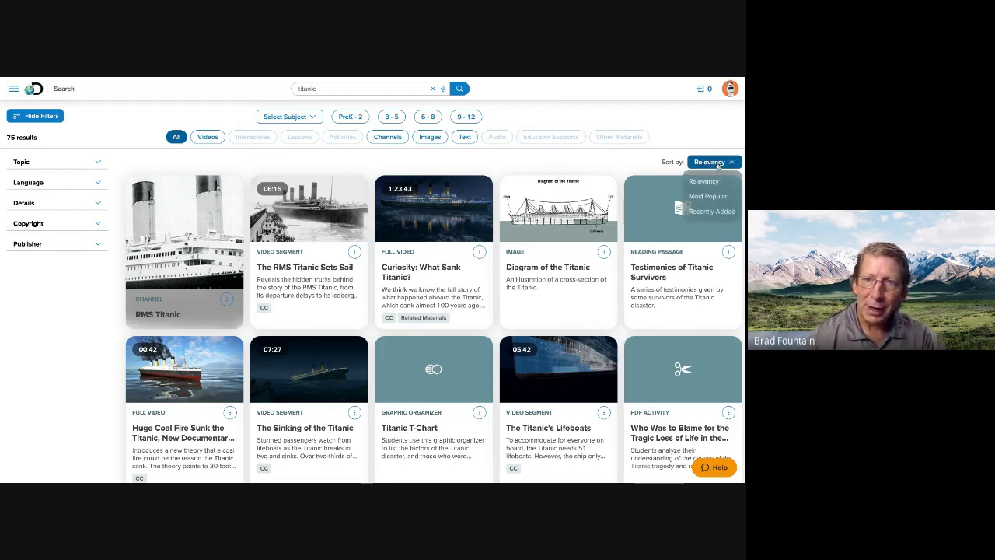
click(708, 212)
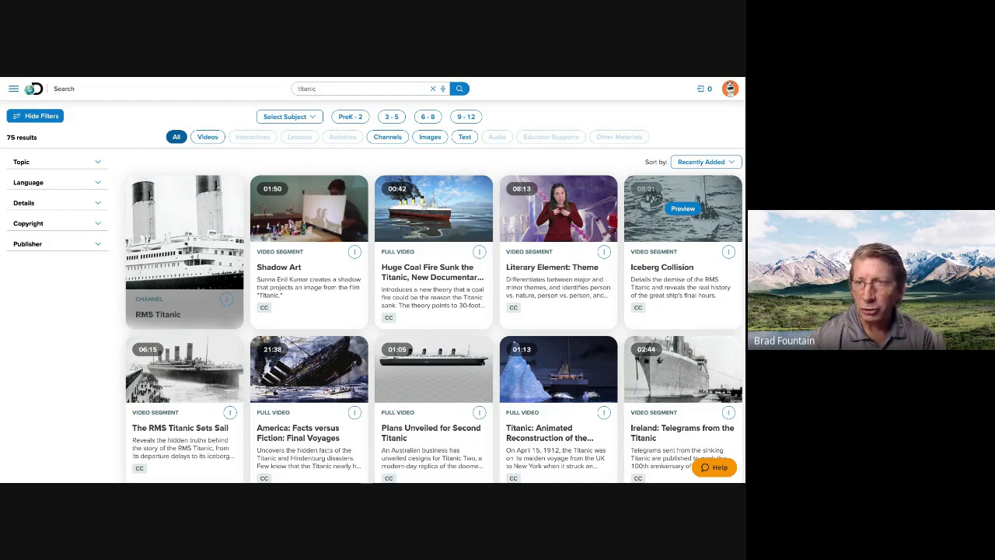
click(712, 162)
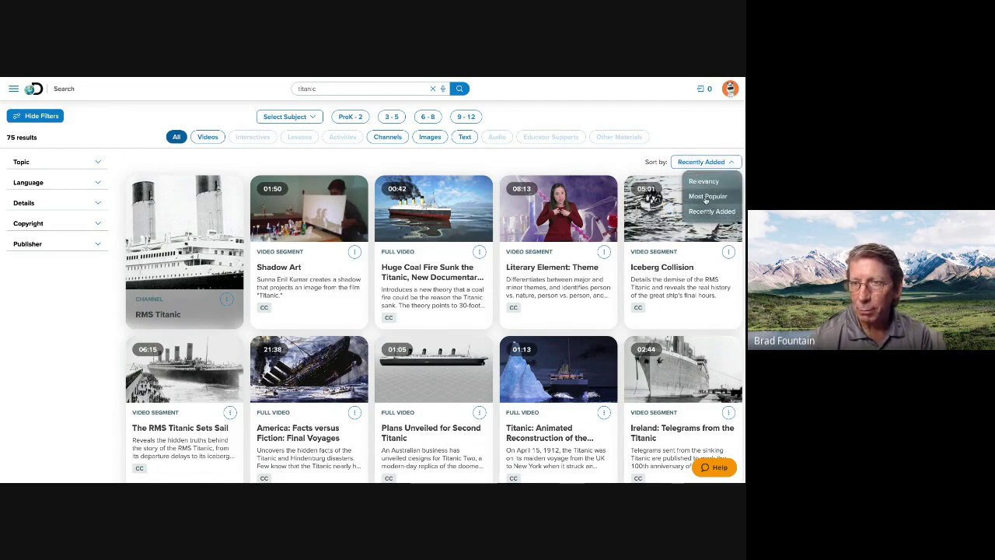
click(707, 198)
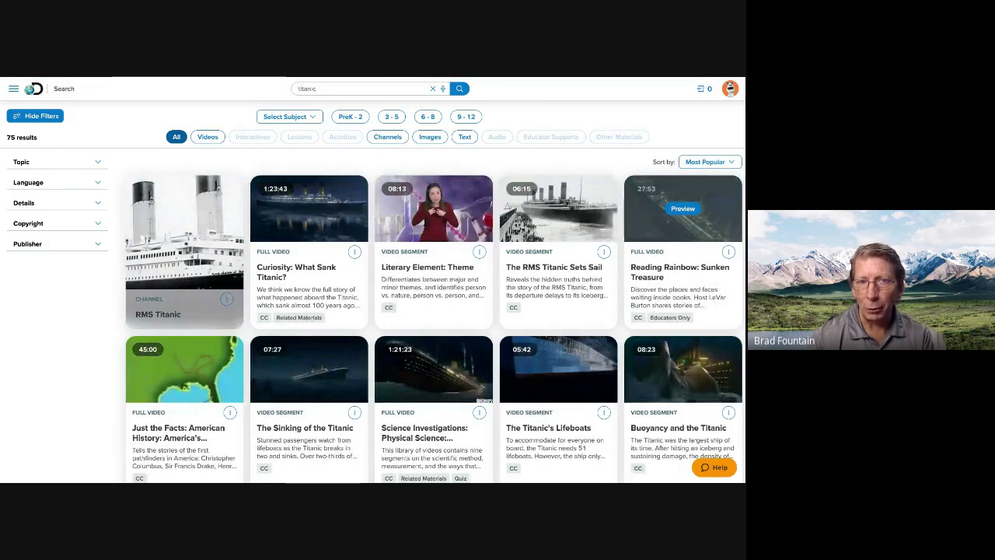
click(699, 161)
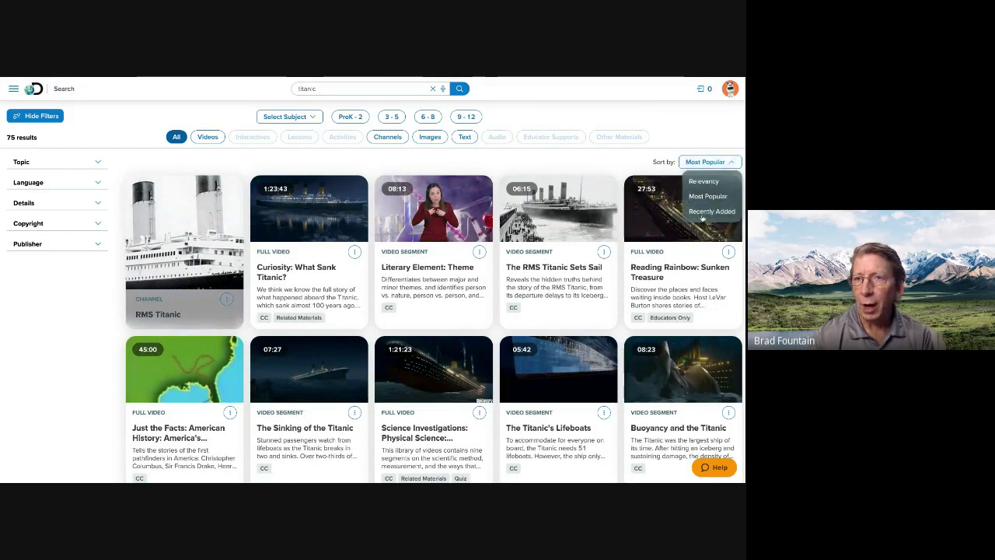
click(703, 213)
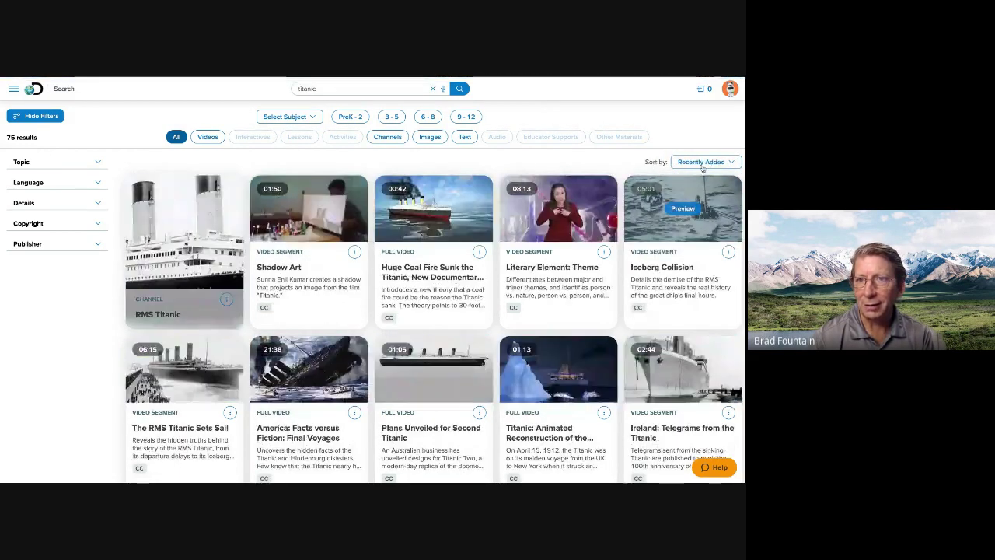
click(704, 163)
click(704, 163)
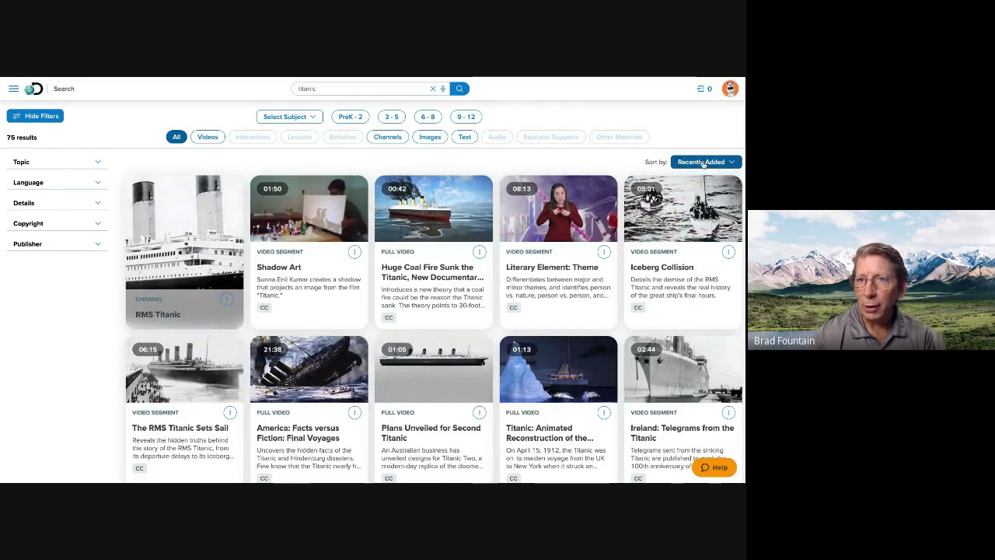
click(198, 140)
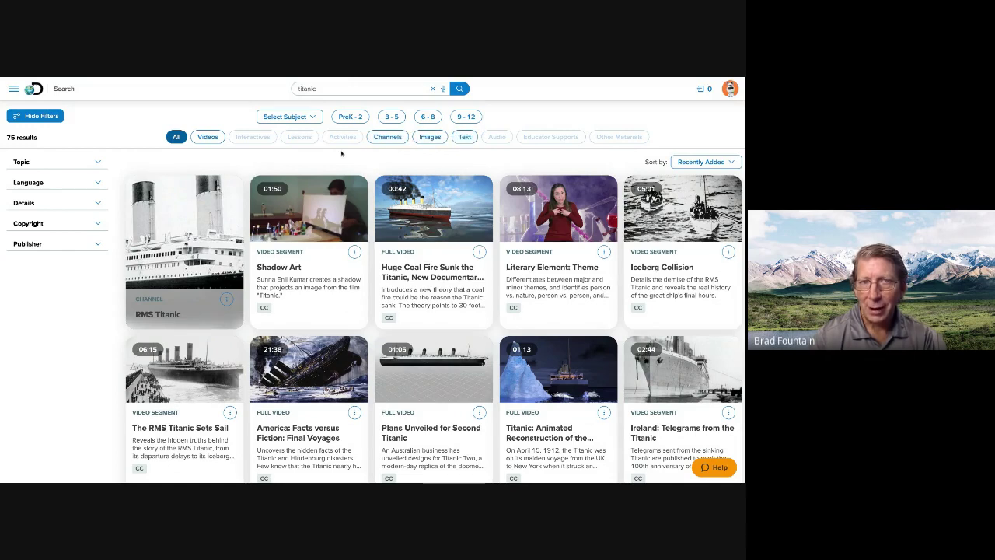
Replace the titanic query with a search for cells and close the search suggestions.
triple_click(325, 88)
text(cell)
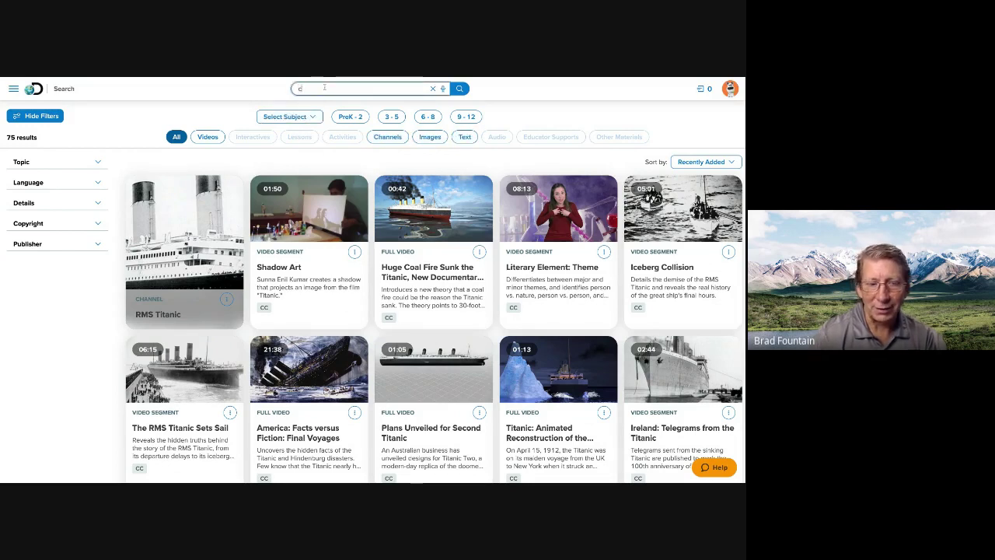
text(s)
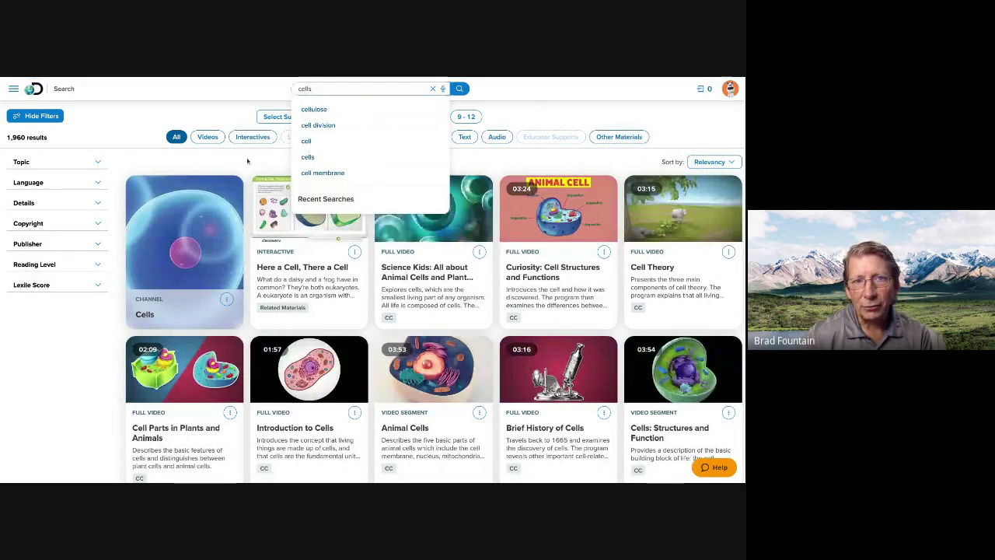
click(289, 158)
Sort the cells results by Recently Added and filter them to grades 6-8 Interactives.
click(712, 162)
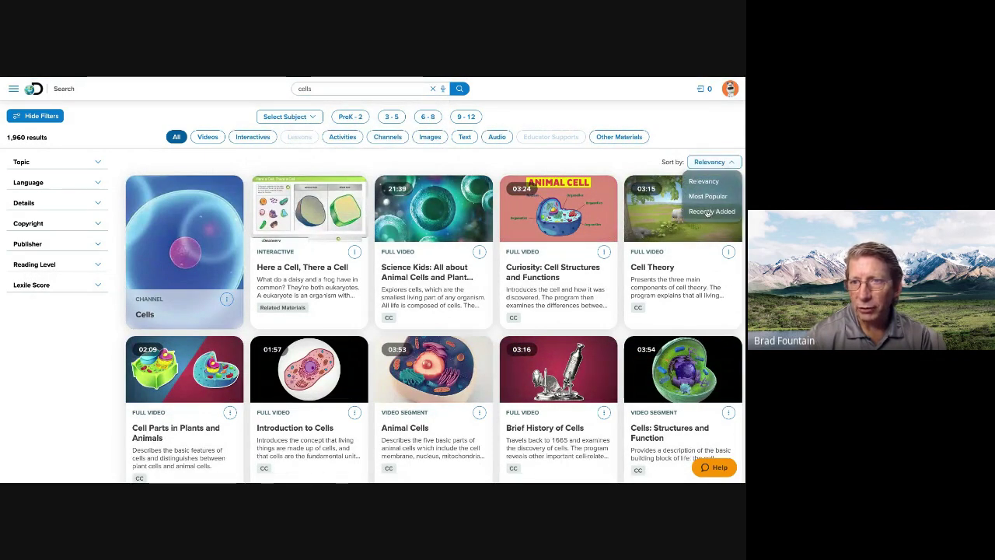
click(706, 204)
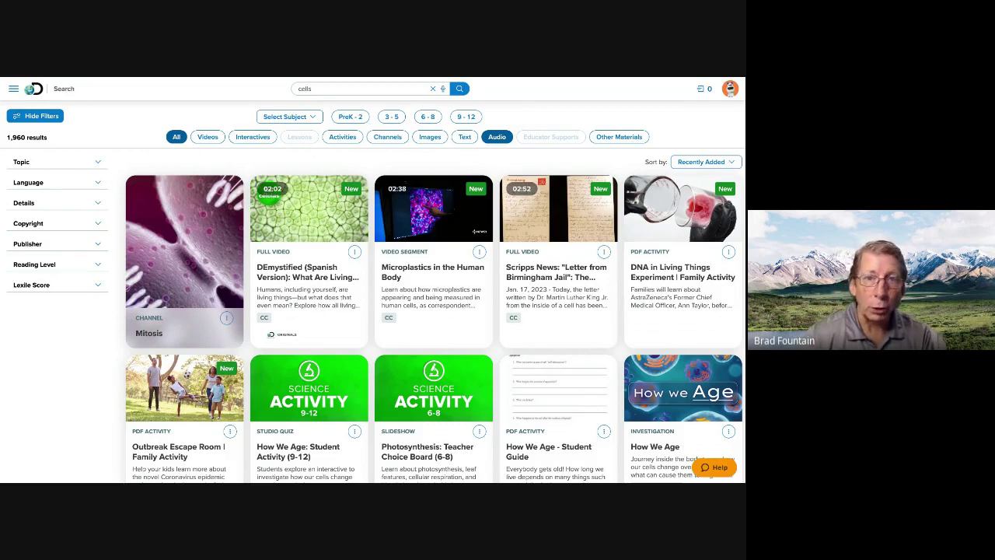
click(429, 118)
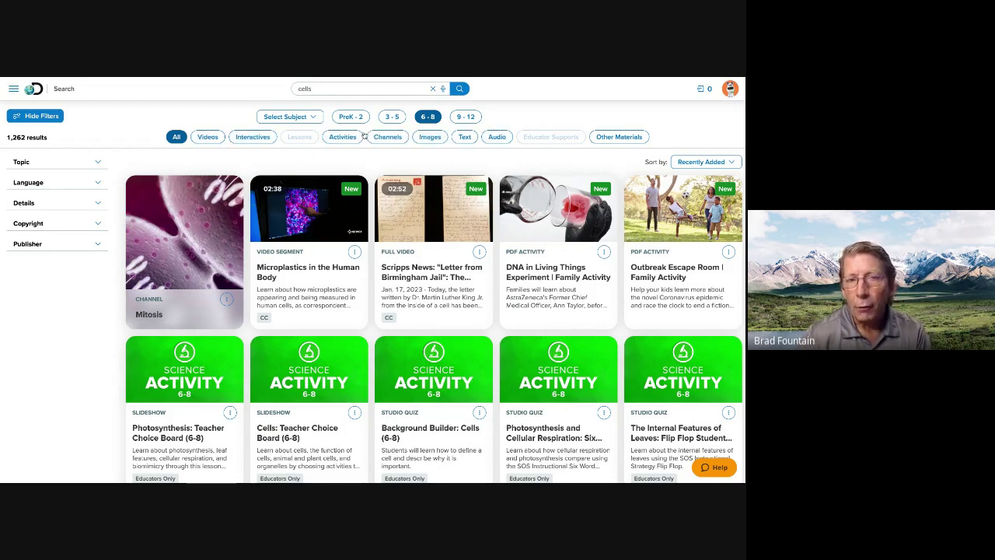
click(251, 140)
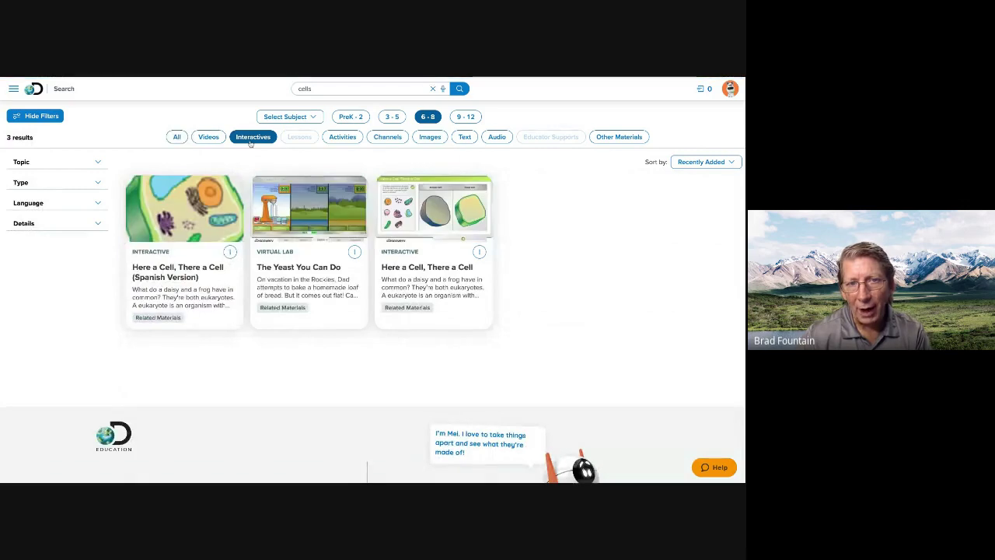
Switch the type filter on the grades 6-8 cells results from Interactives to Activities.
click(340, 138)
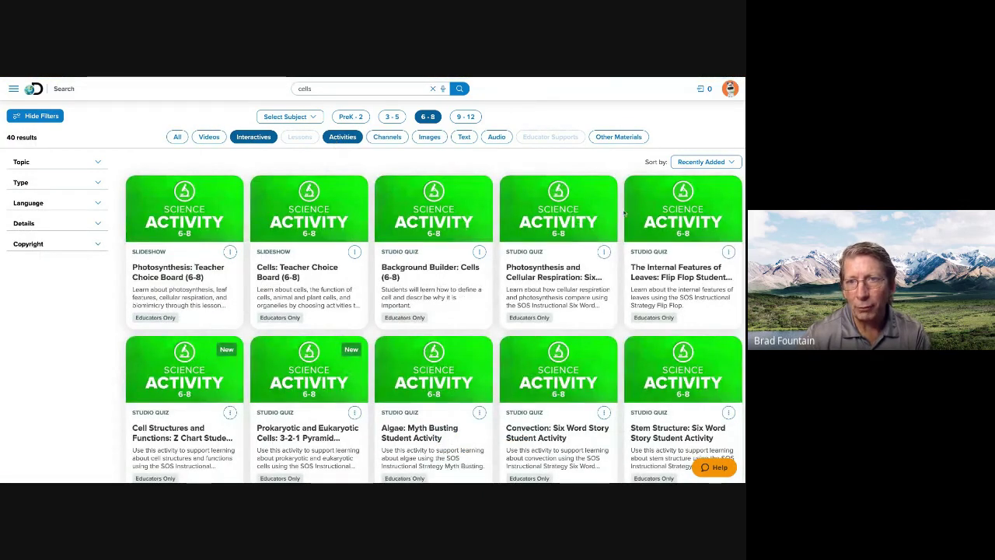
click(257, 139)
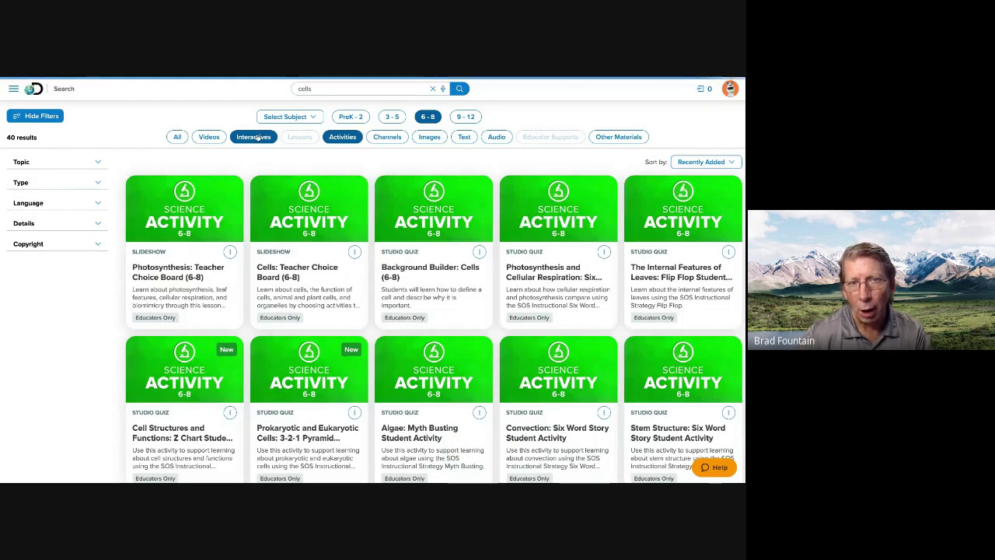
click(257, 137)
click(349, 138)
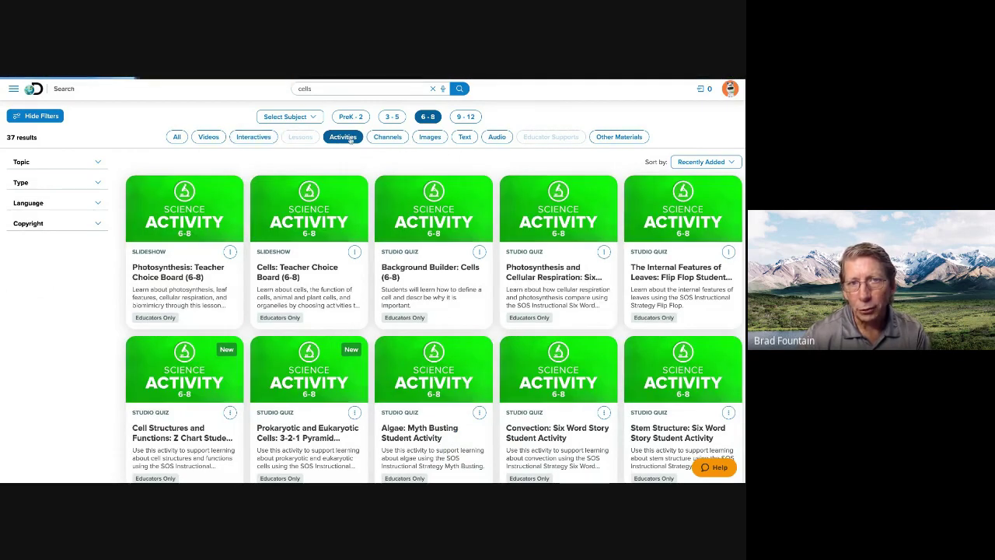
Switch the cells results from Activities to Videos, and reset the filter to show all content types.
click(209, 137)
click(332, 137)
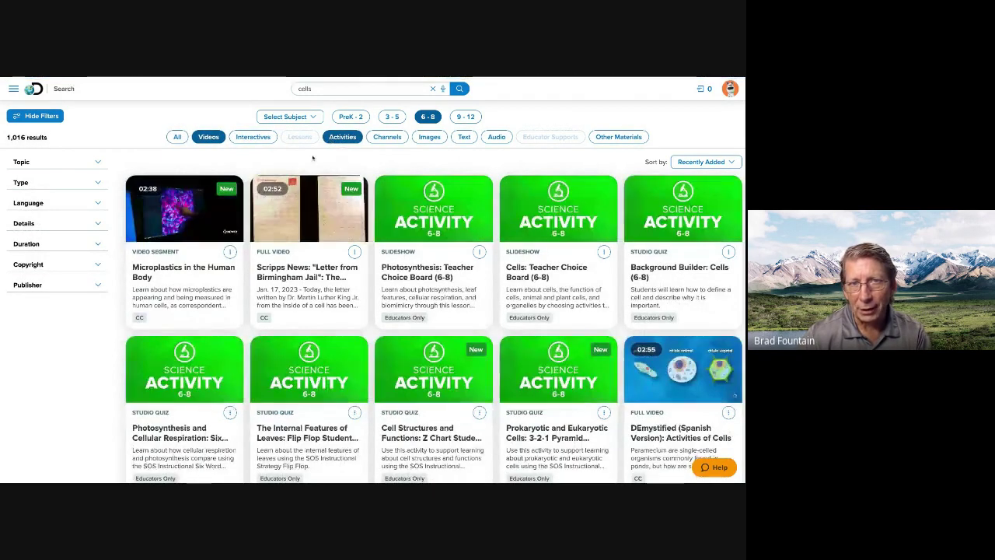
click(343, 137)
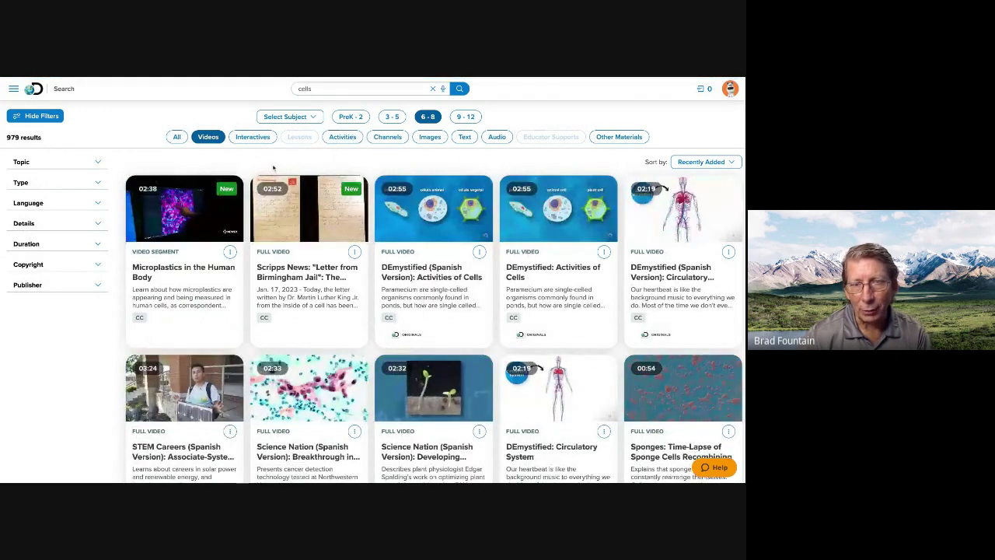
click(176, 138)
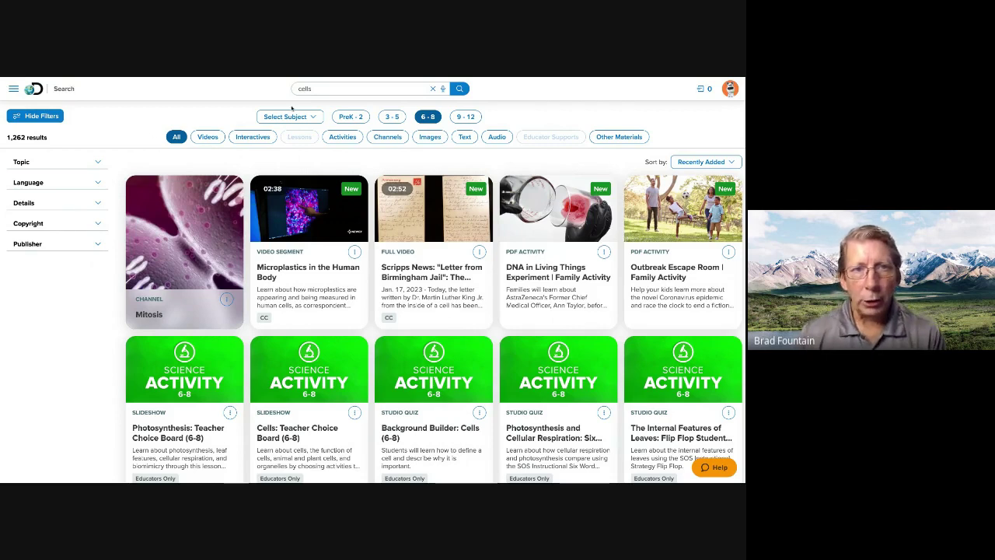
Replace the cells query with a search for sos and remove the grades 6-8 filter.
double_click(323, 89)
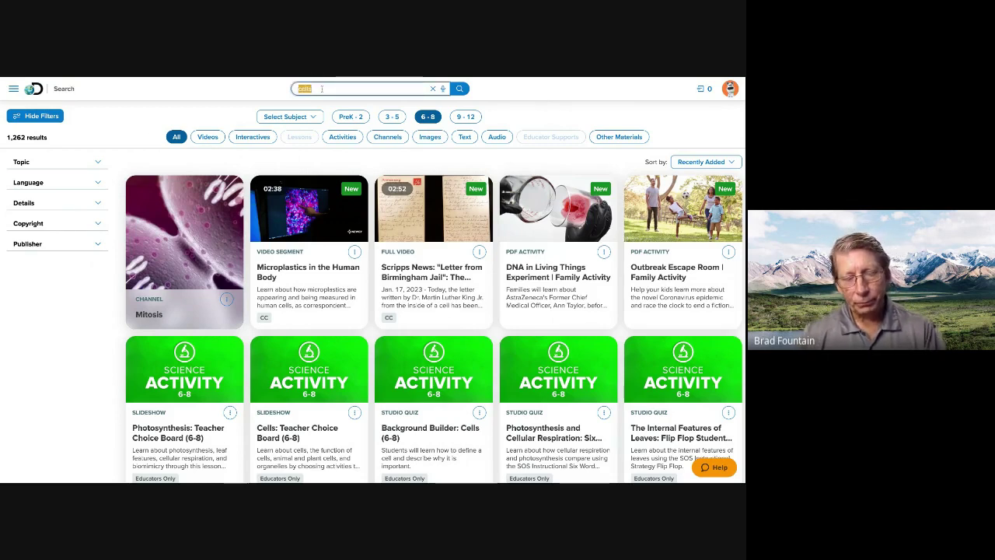
text(sos)
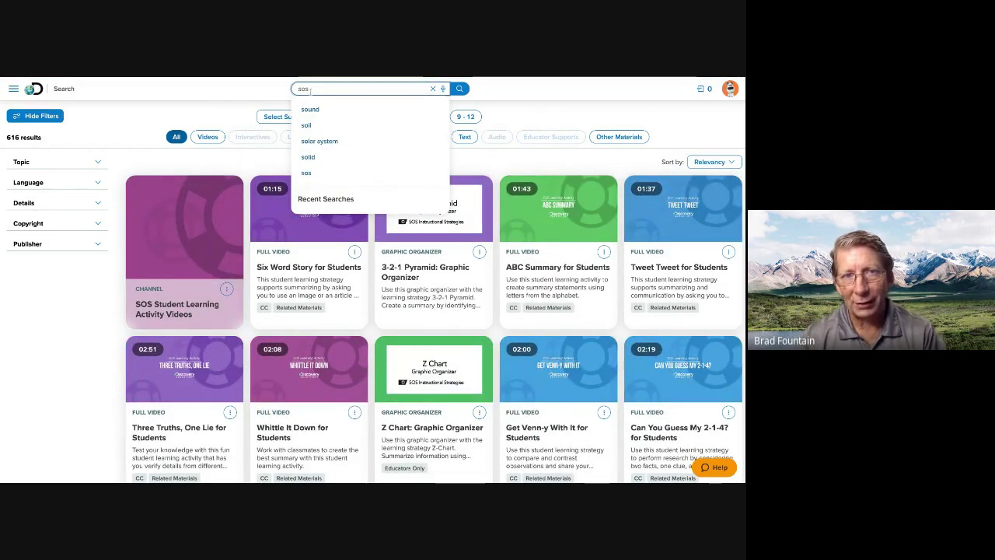
click(215, 106)
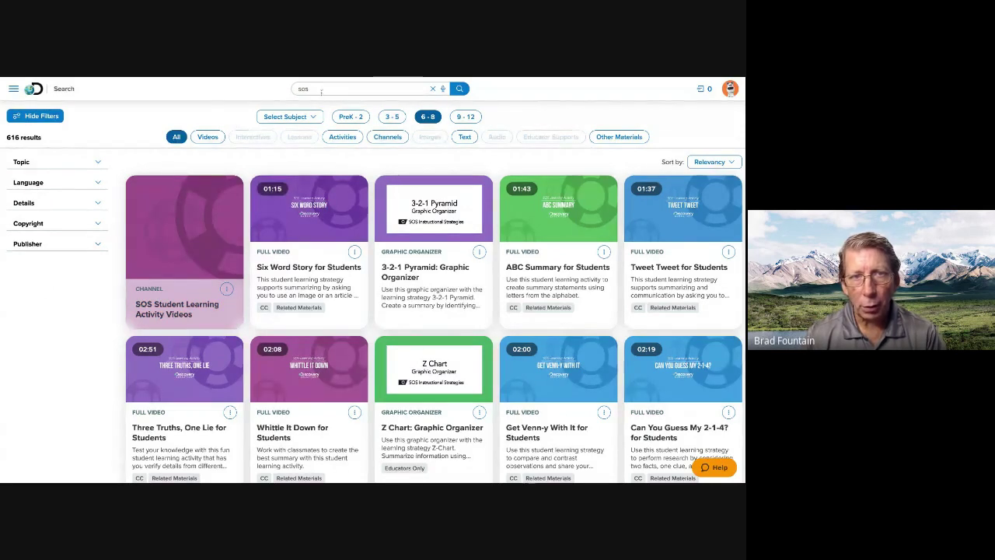
click(398, 118)
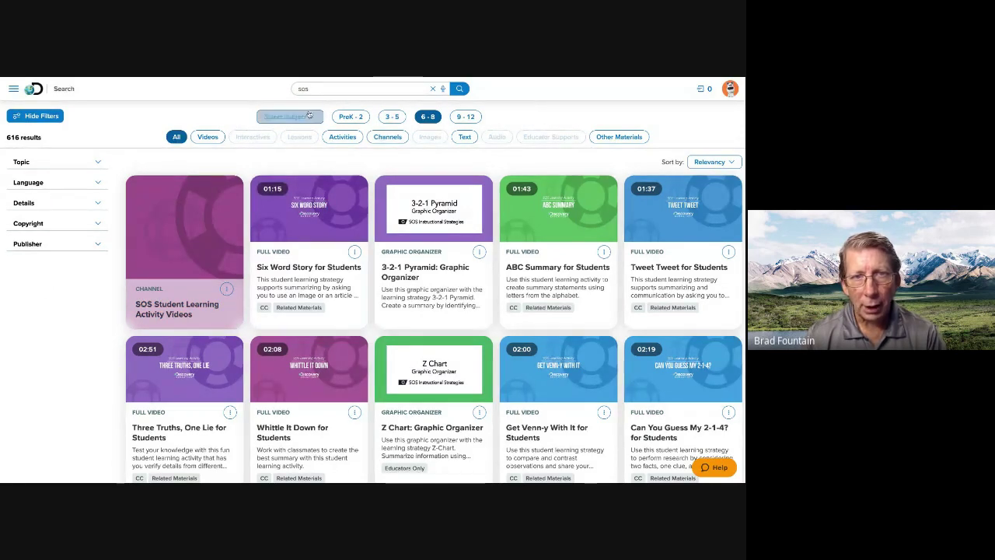
click(428, 116)
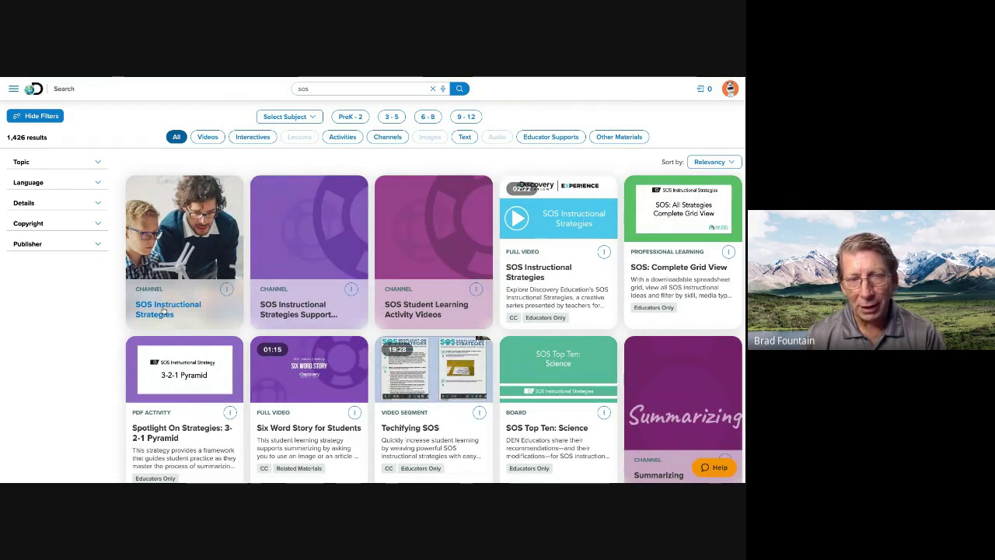
Open the SOS Instructional Strategies channel and look through its strategy categories, student videos and graphic organizers.
click(164, 310)
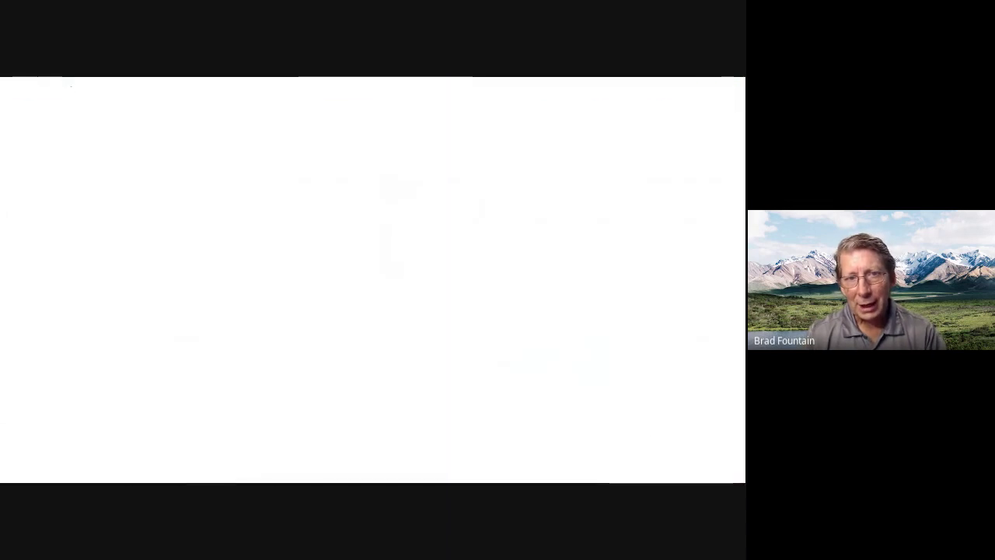
scroll(373, 311, down, 2)
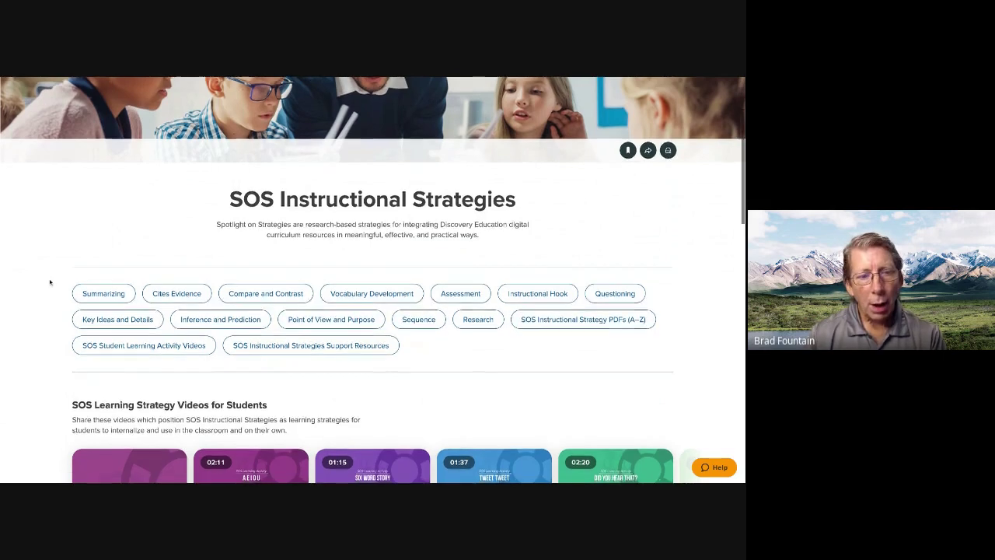
scroll(49, 282, down, 5)
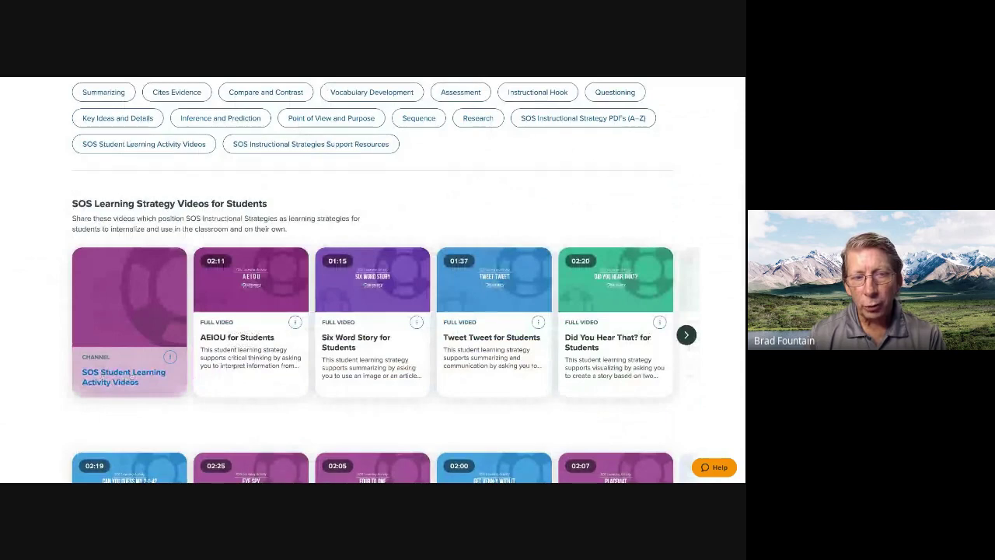
scroll(134, 376, down, 5)
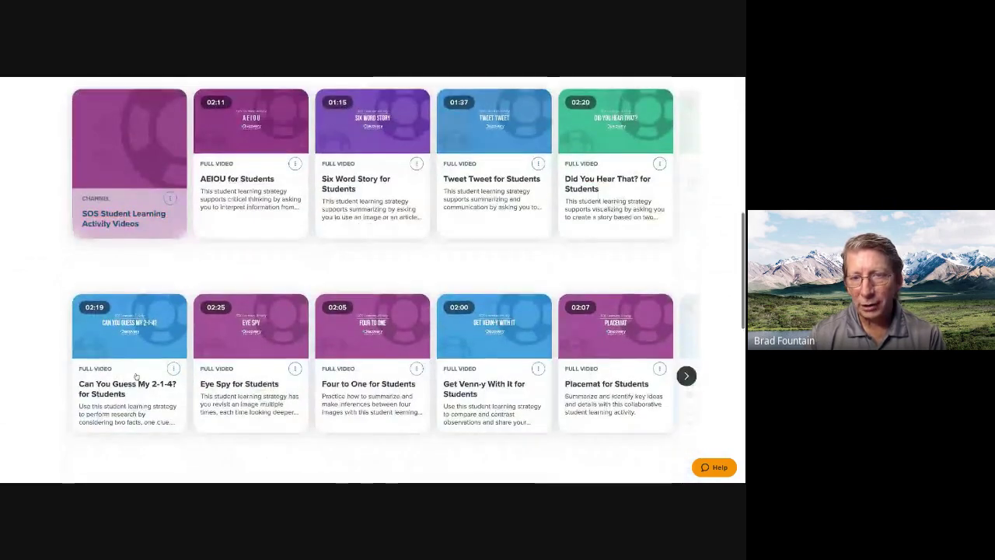
scroll(135, 377, down, 4)
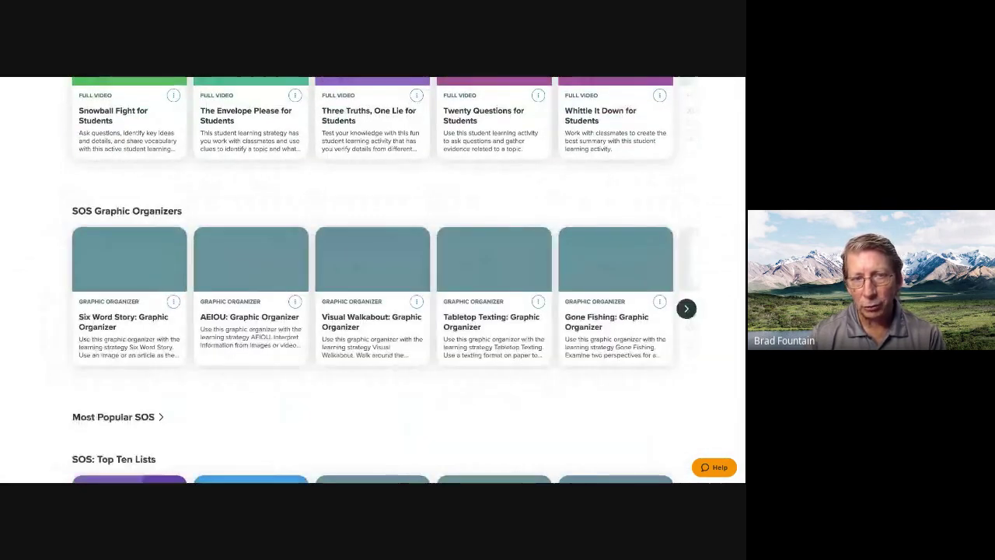
scroll(135, 362, up, 1)
scroll(135, 362, up, 8)
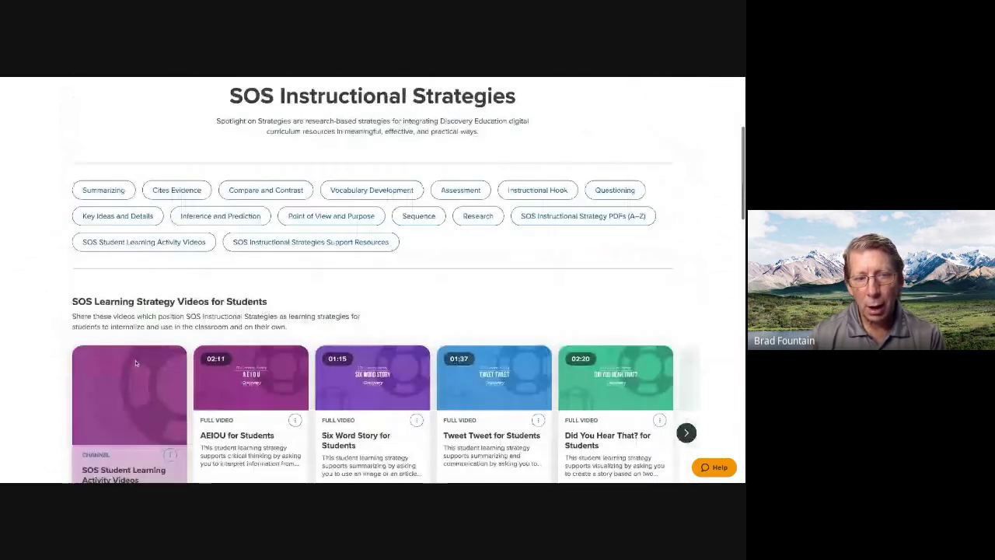
scroll(135, 361, down, 2)
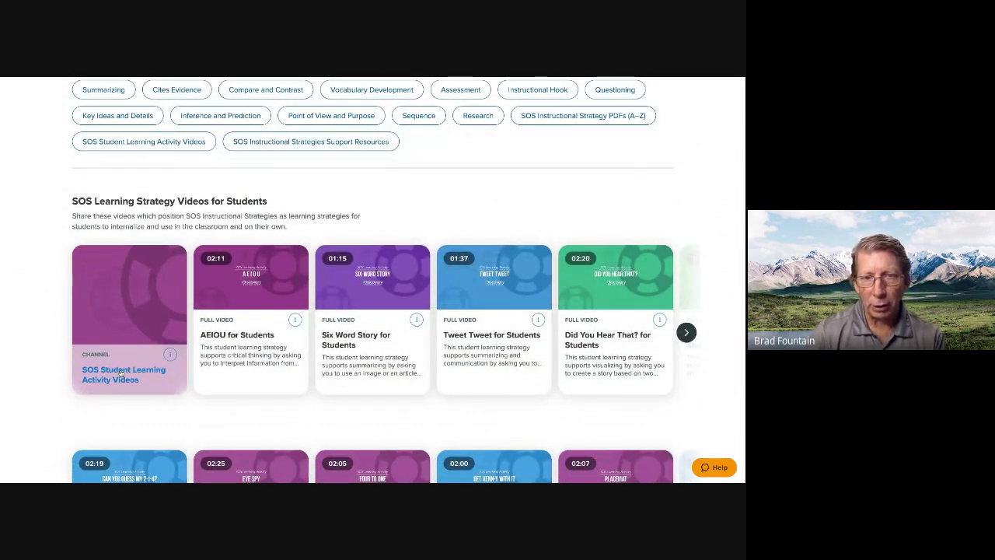
Open the SOS Student Learning Activity Videos channel and its AEIOU for Students video.
click(121, 374)
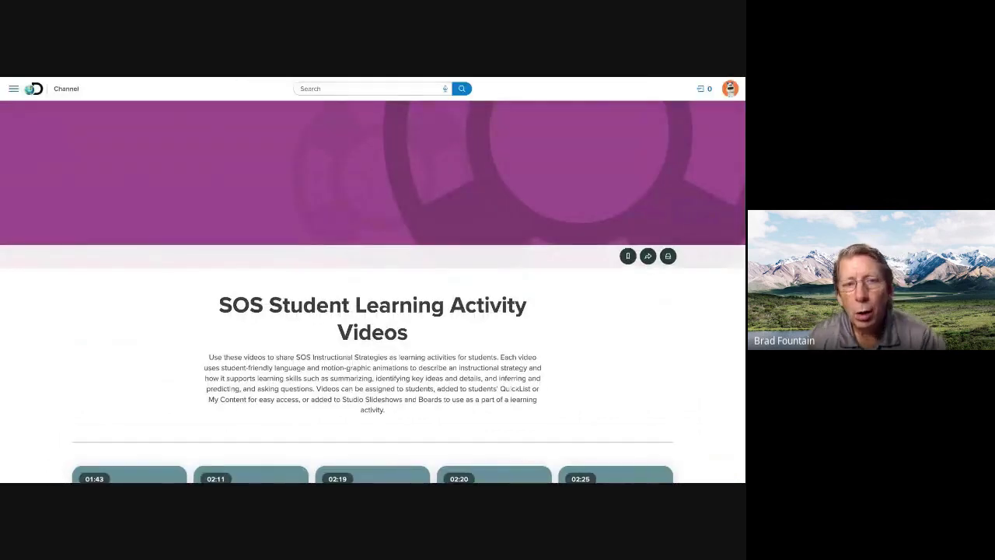
scroll(50, 350, down, 3)
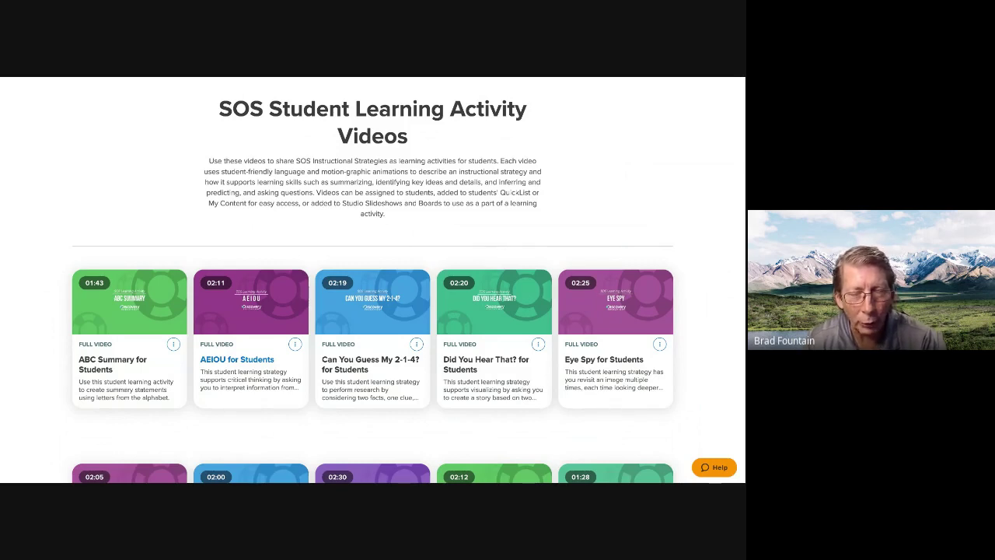
click(393, 322)
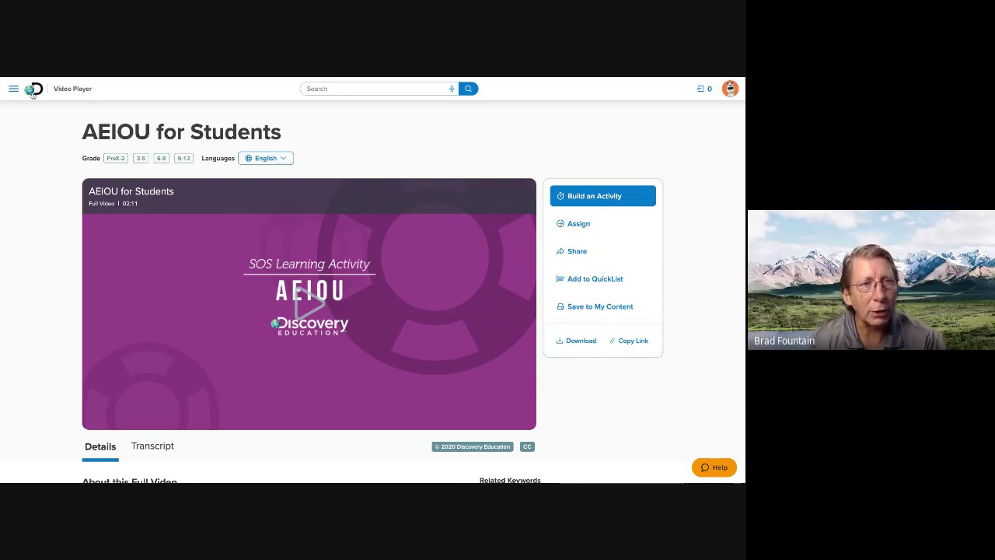
Return to the home page, search for audiobooks and open the Audiobooks channel.
click(311, 90)
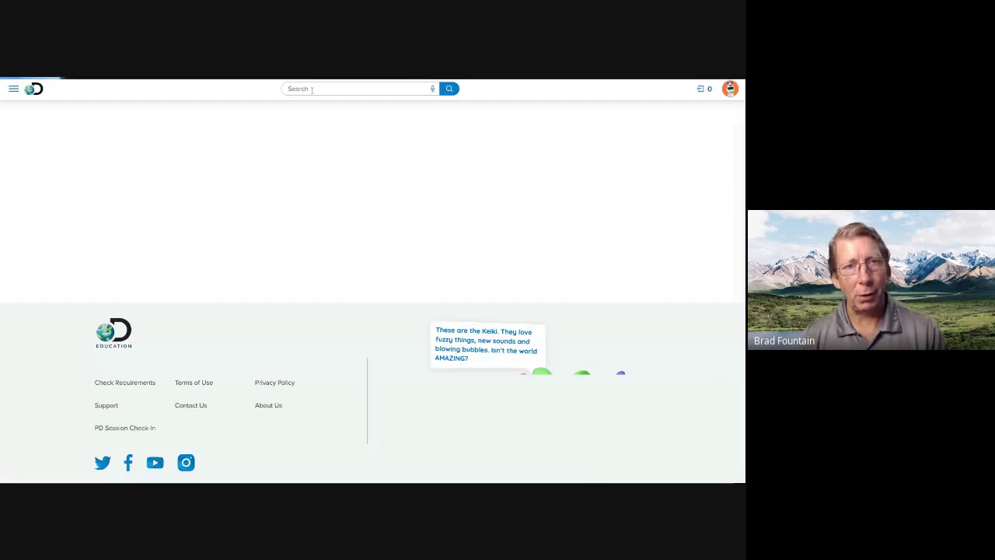
text(audiobooks)
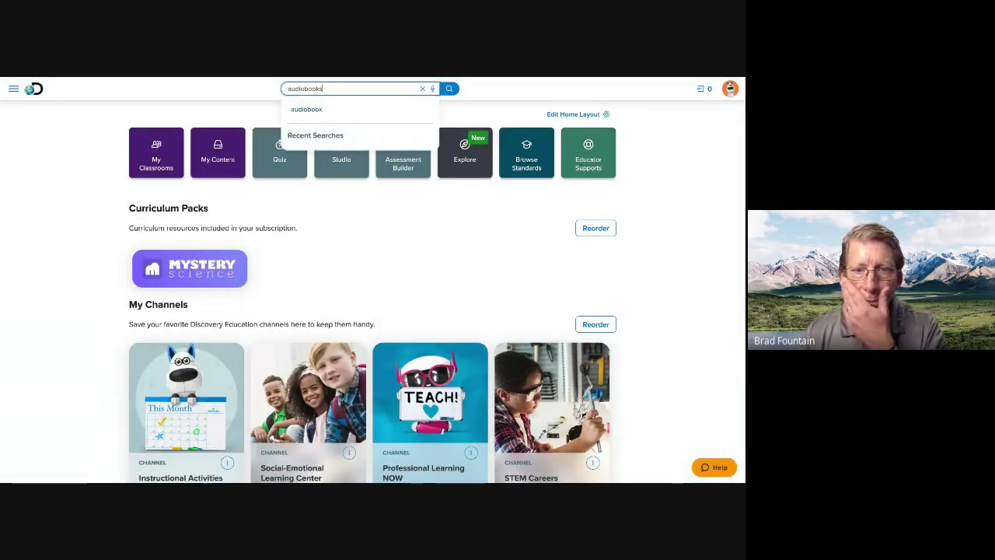
key(Return)
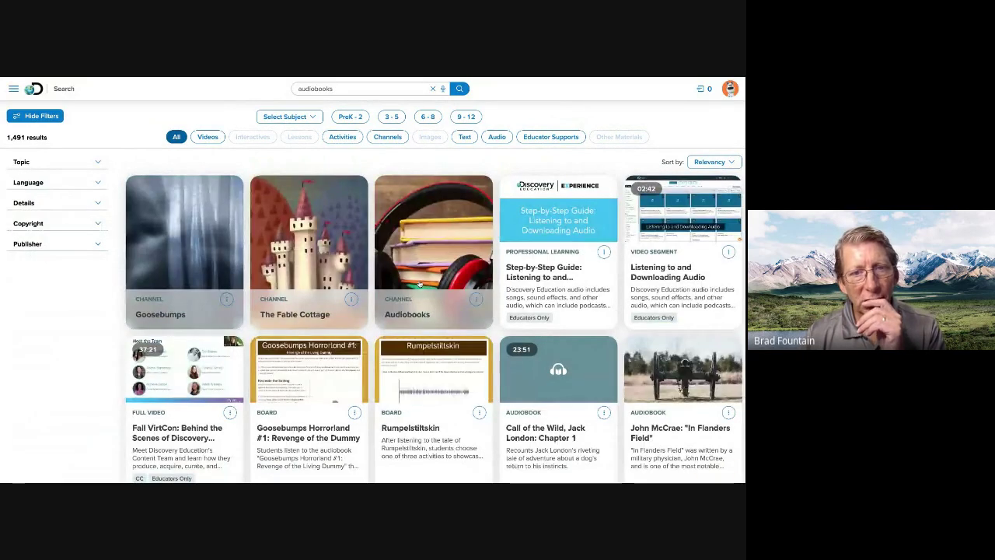
click(419, 284)
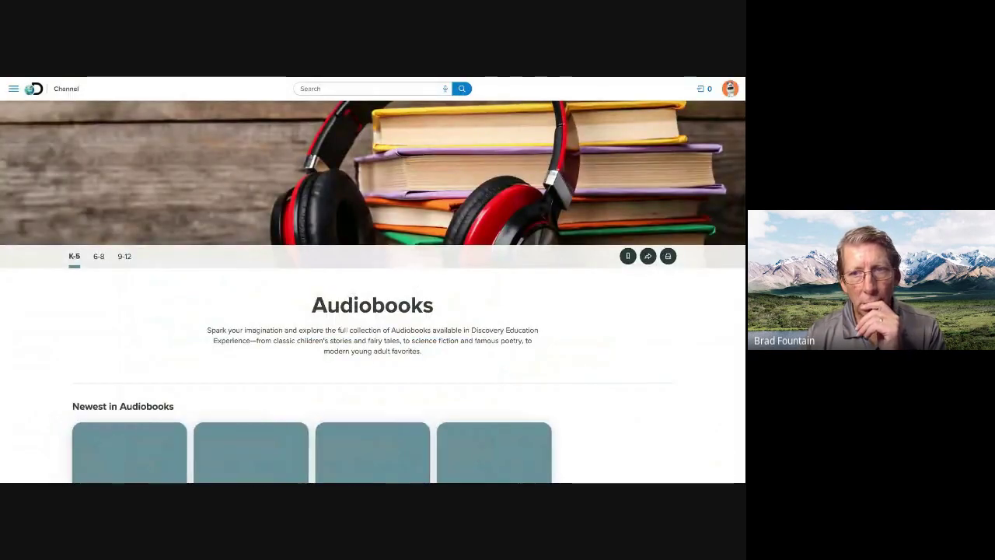
Show the grades 6-8 collection in the Audiobooks channel and open the Leaves of Grass channel.
click(98, 257)
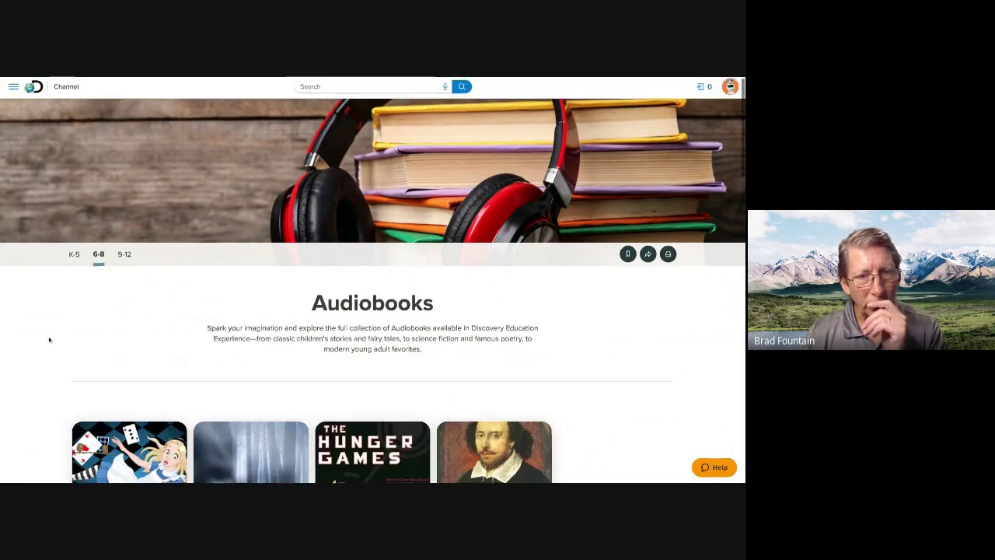
scroll(49, 339, down, 3)
scroll(49, 339, down, 4)
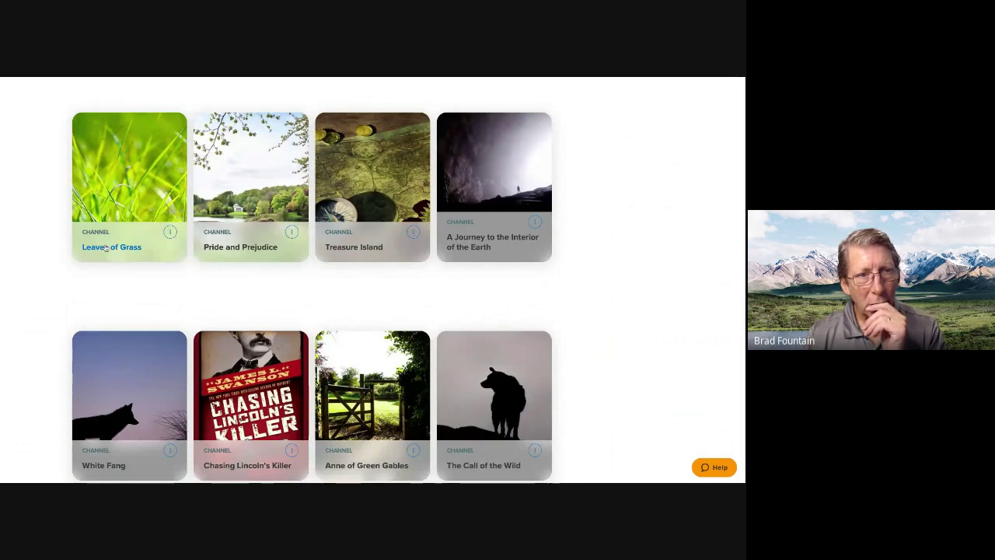
click(107, 247)
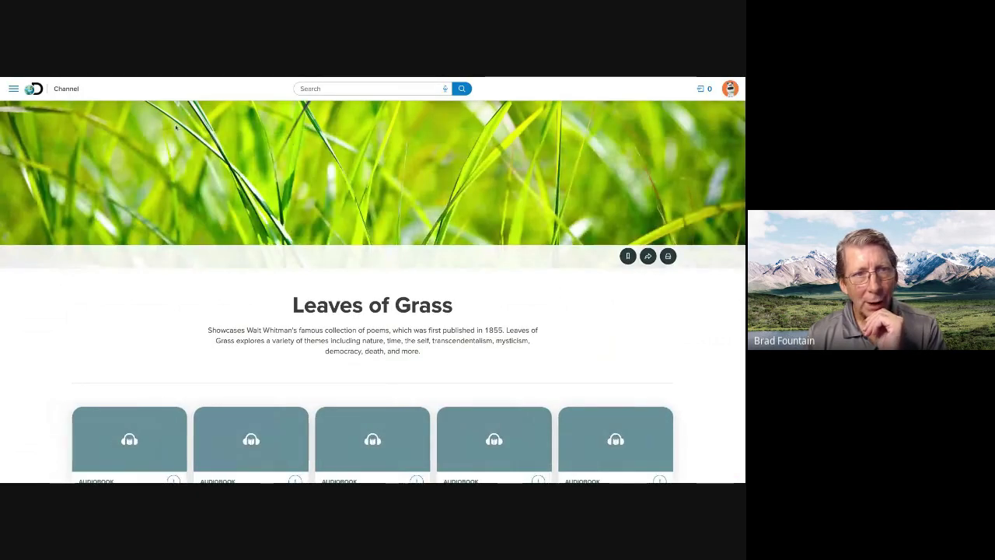
Search for audiobooks again, filter the results to Spanish and look through the titles.
click(322, 88)
text(audiobooks)
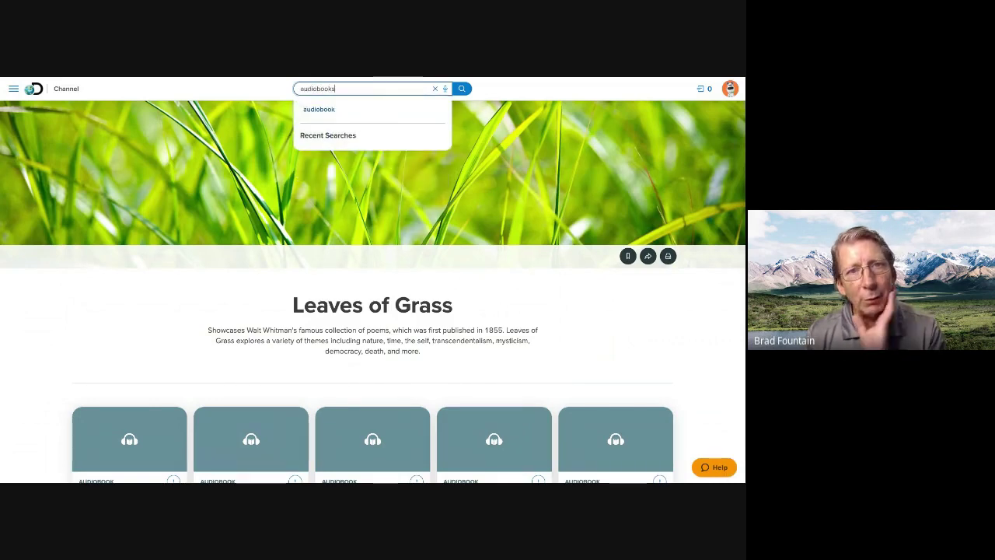
key(Return)
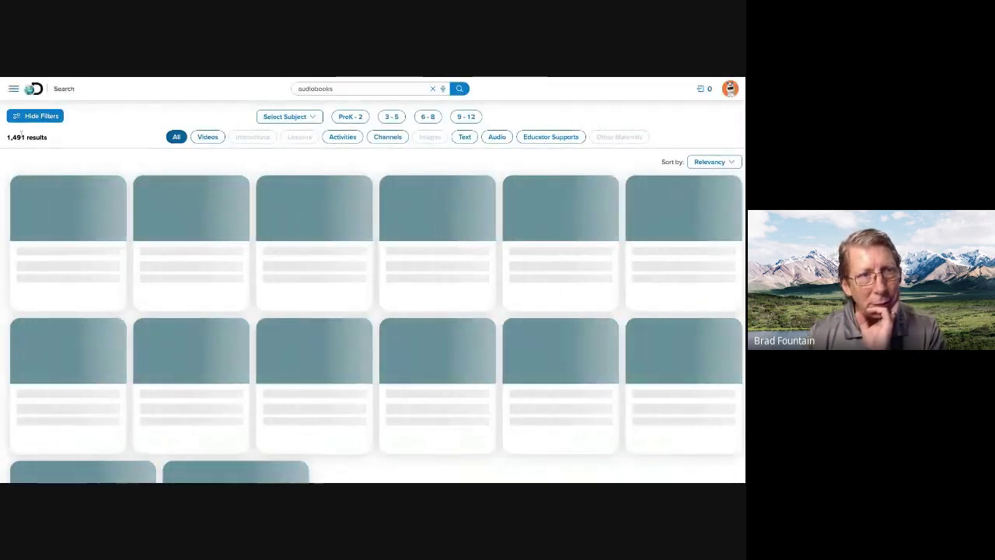
click(31, 182)
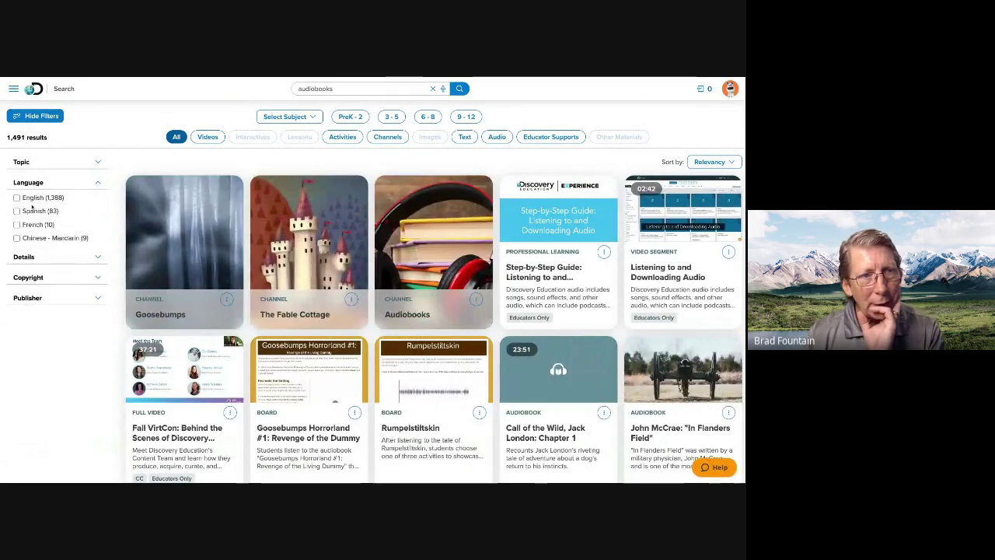
click(30, 210)
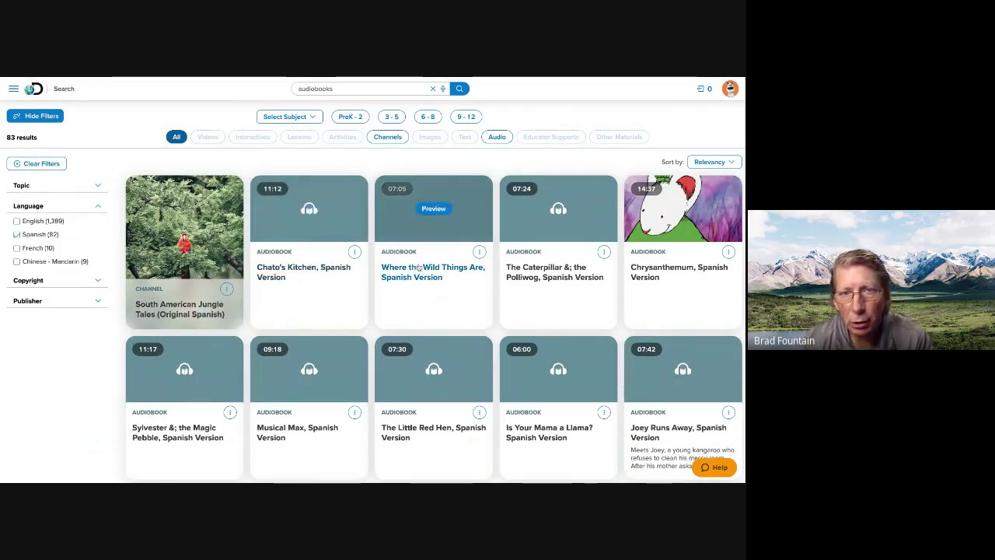
scroll(305, 318, down, 5)
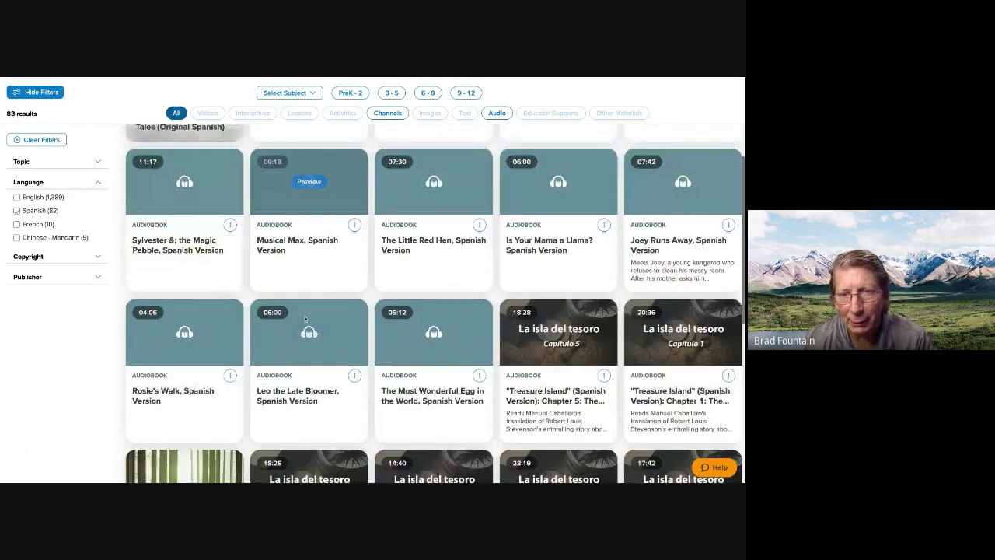
scroll(305, 319, down, 3)
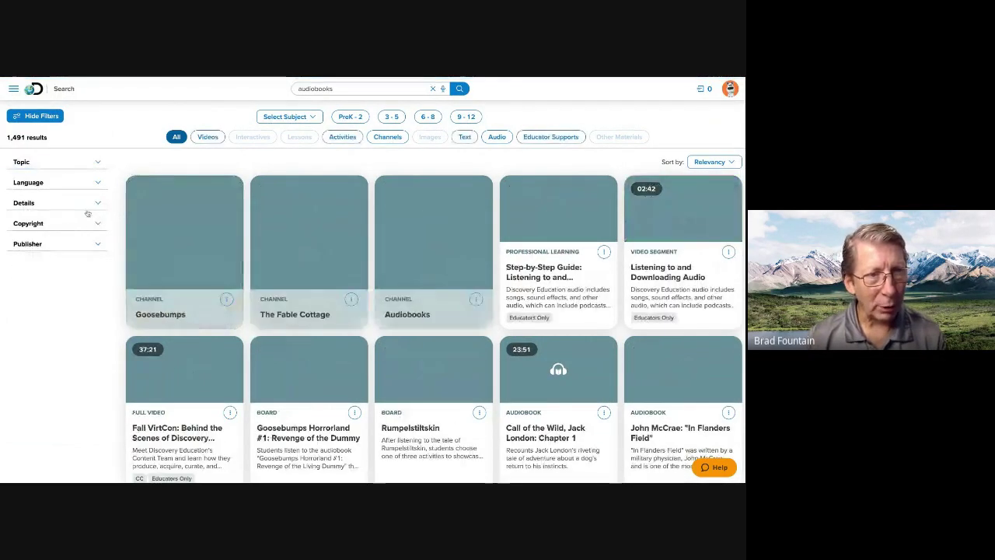
Search for sos and open the SOS Student Learning Activity Videos channel.
drag(299, 88, 335, 88)
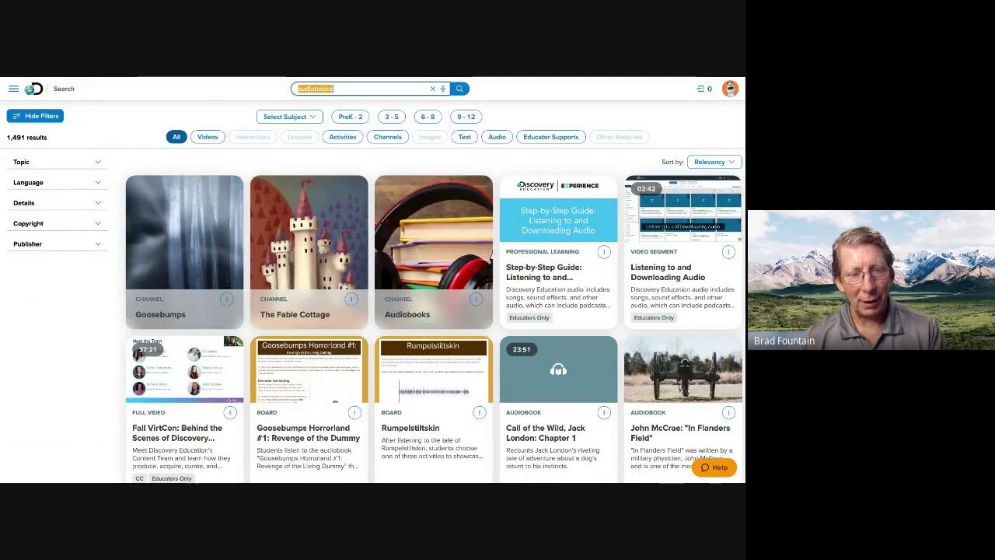
text(sos)
key(Return)
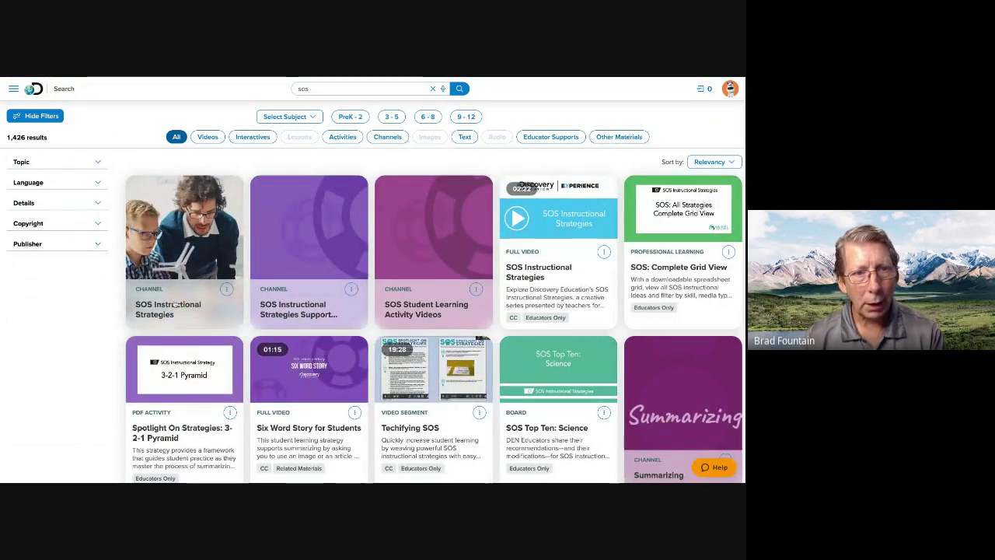
click(433, 312)
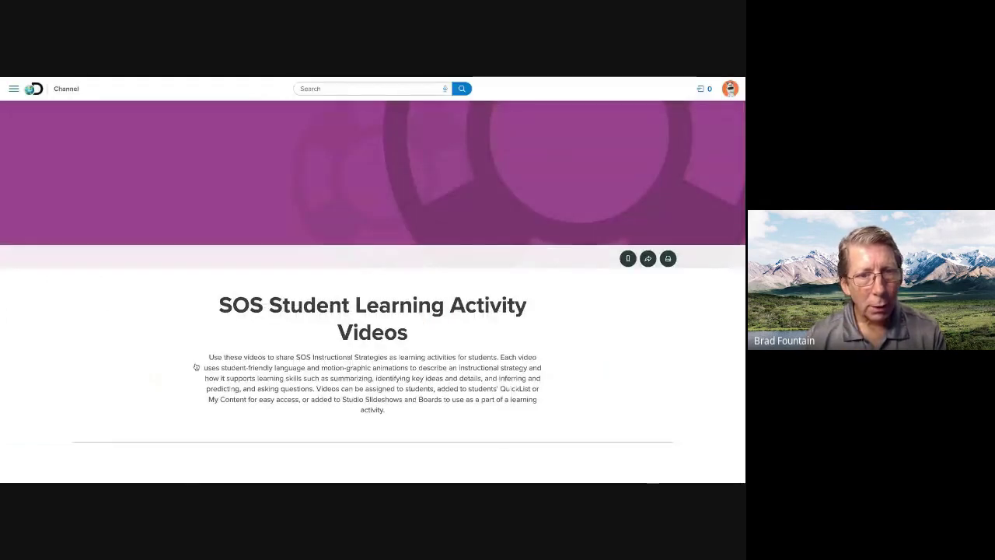
Play the AEIOU for Students video from the channel in full screen.
scroll(231, 318, down, 3)
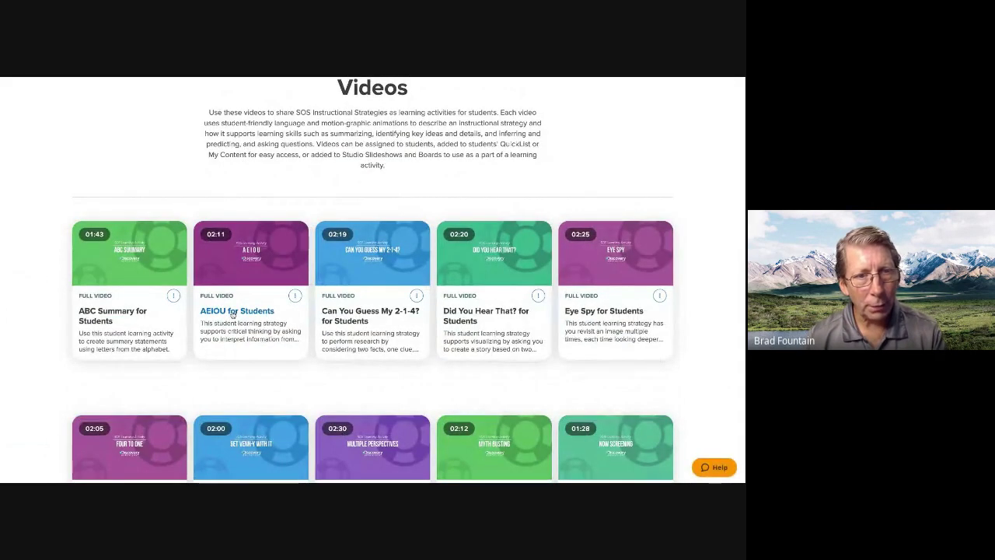
click(231, 312)
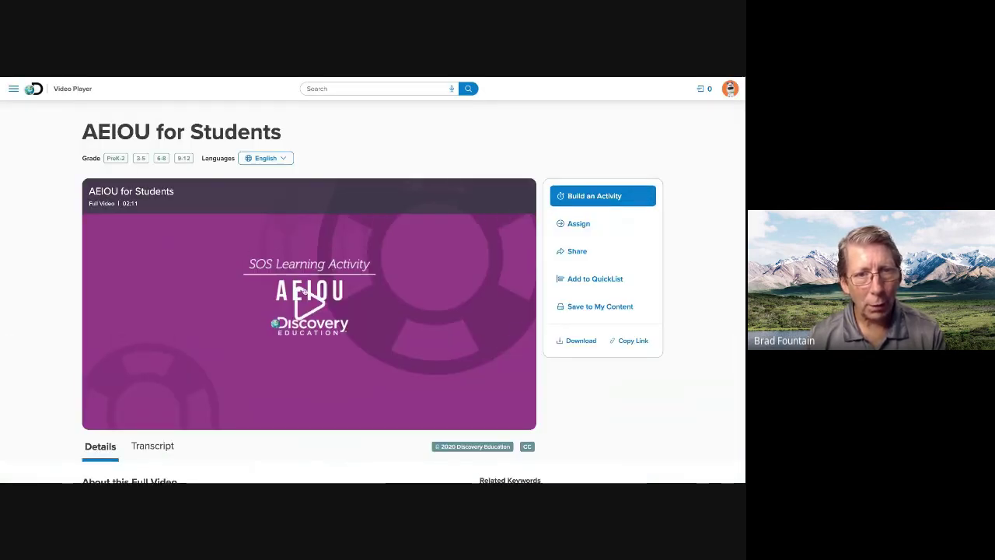
click(488, 418)
click(524, 419)
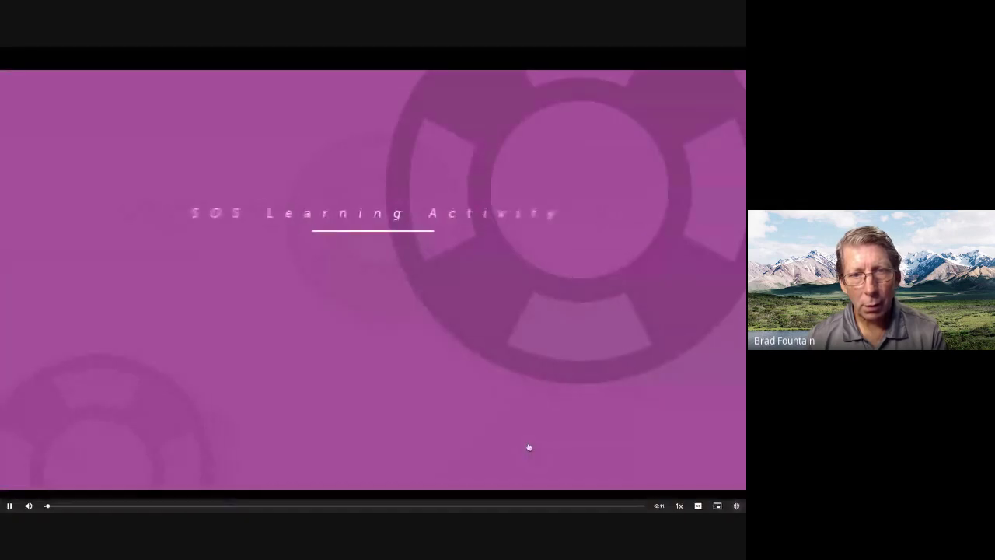
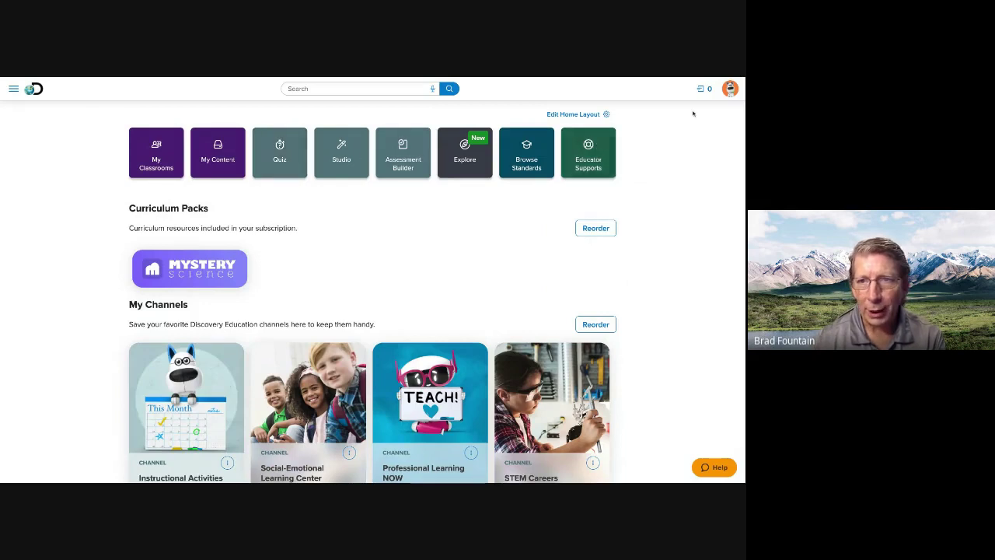
Quit impersonating the teacher account and return to the Discovery Education home page from the admin area.
click(729, 91)
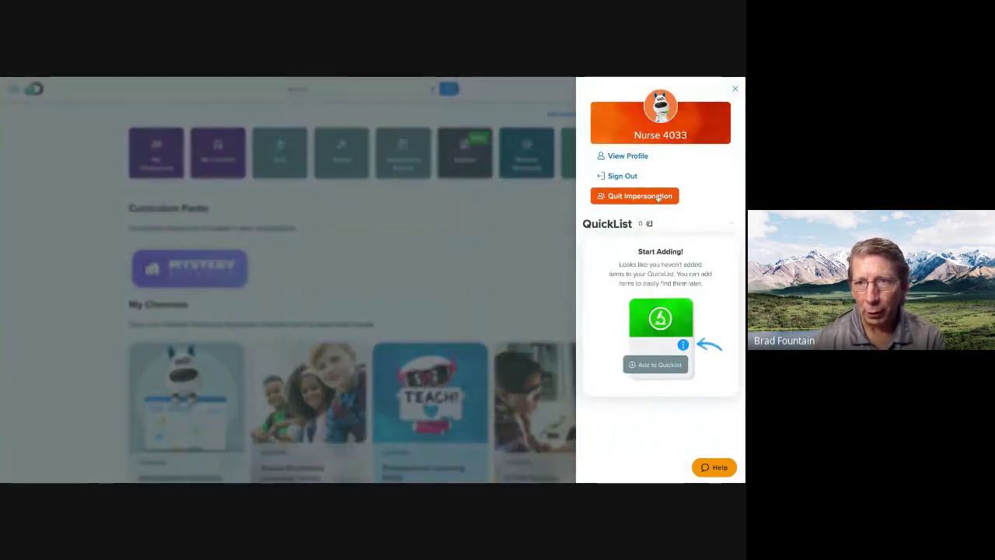
click(658, 198)
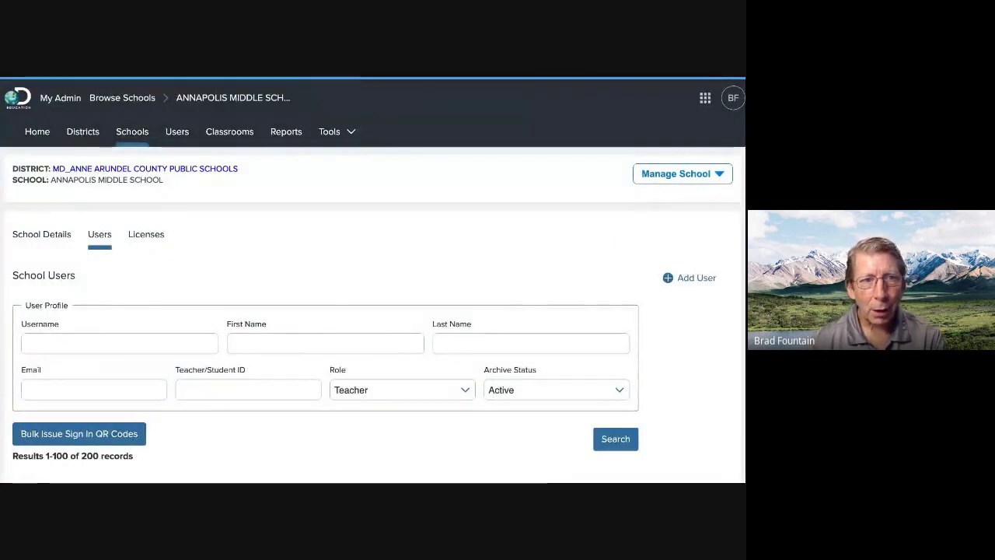
click(19, 98)
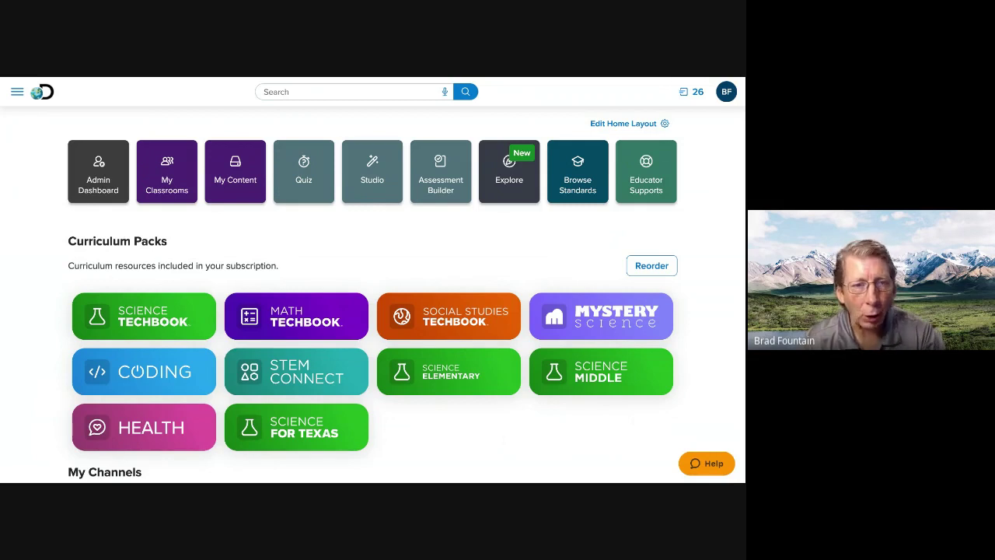
Open Studio and create a new blank slideshow.
click(382, 171)
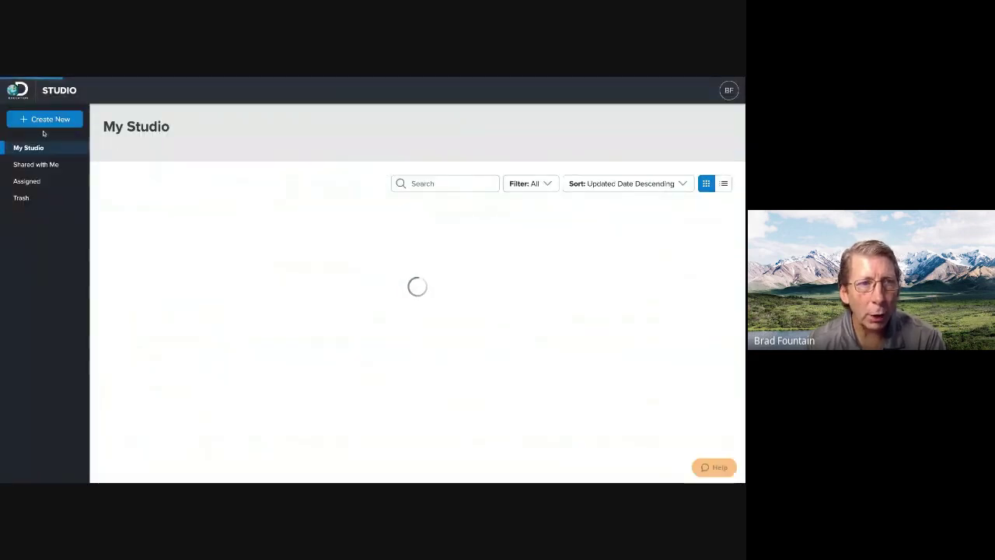
click(44, 121)
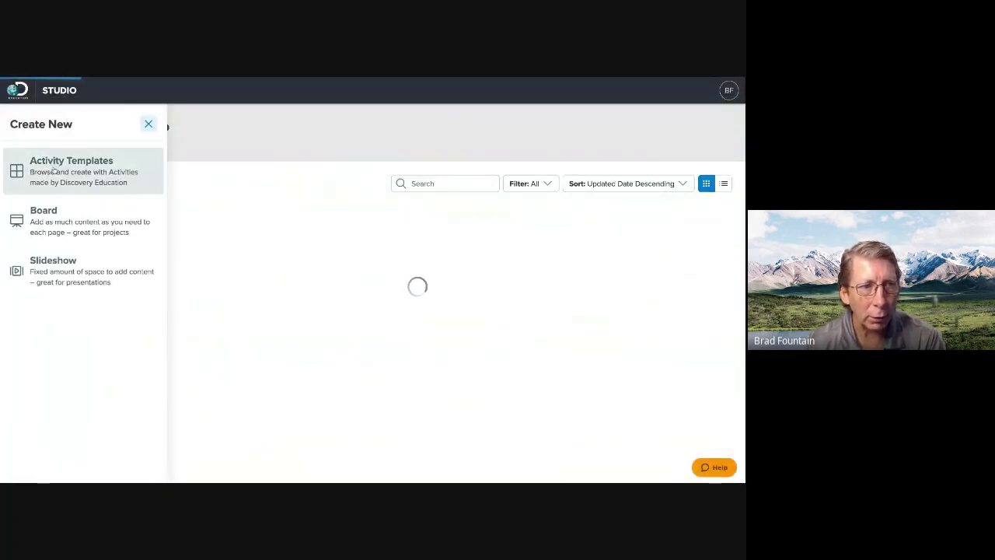
click(44, 264)
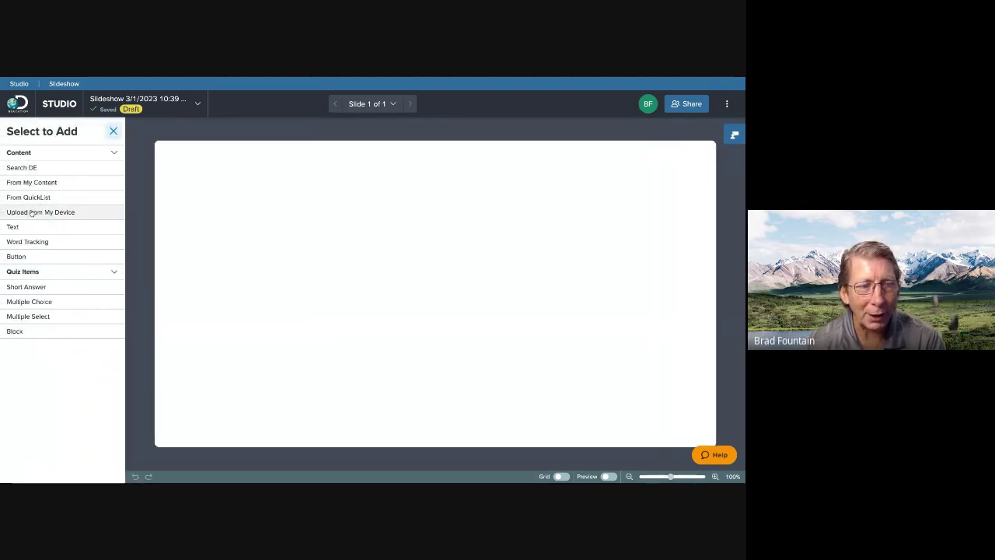
Show the option for uploading a file from the device into the slideshow, and close it without uploading.
click(31, 213)
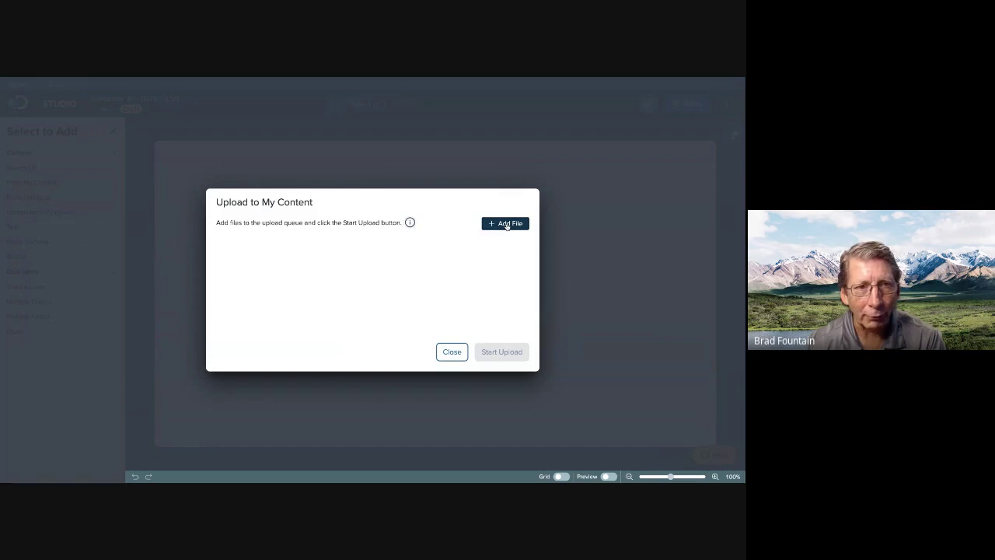
click(507, 224)
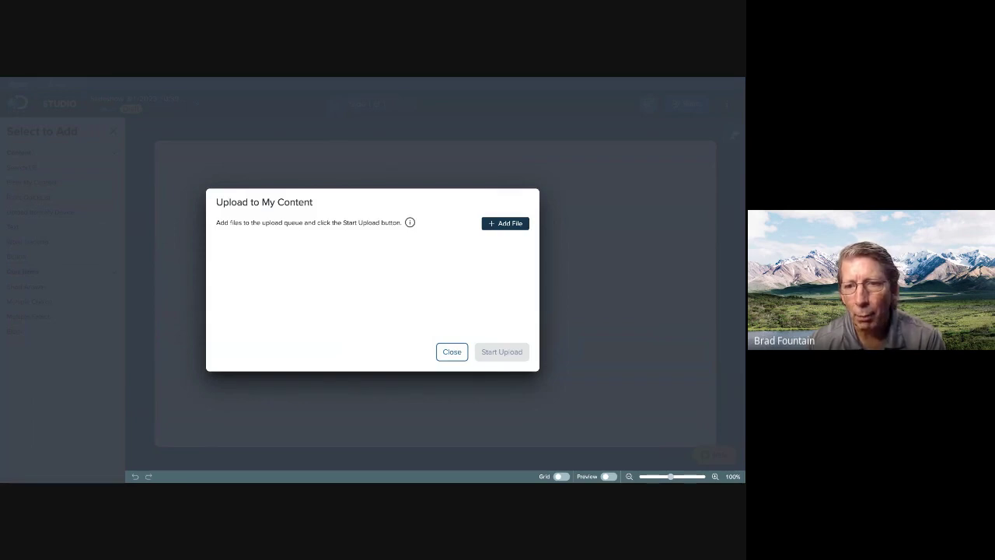
click(449, 351)
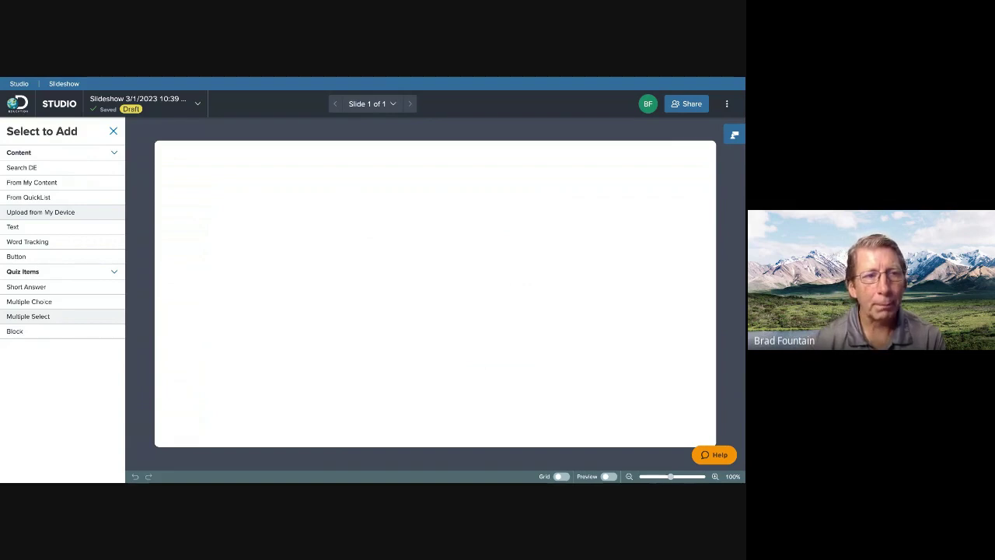
Leave Studio for the Quiz Library, filter it to grades 6-8 and look through the featured, video and standard quizzes.
click(17, 103)
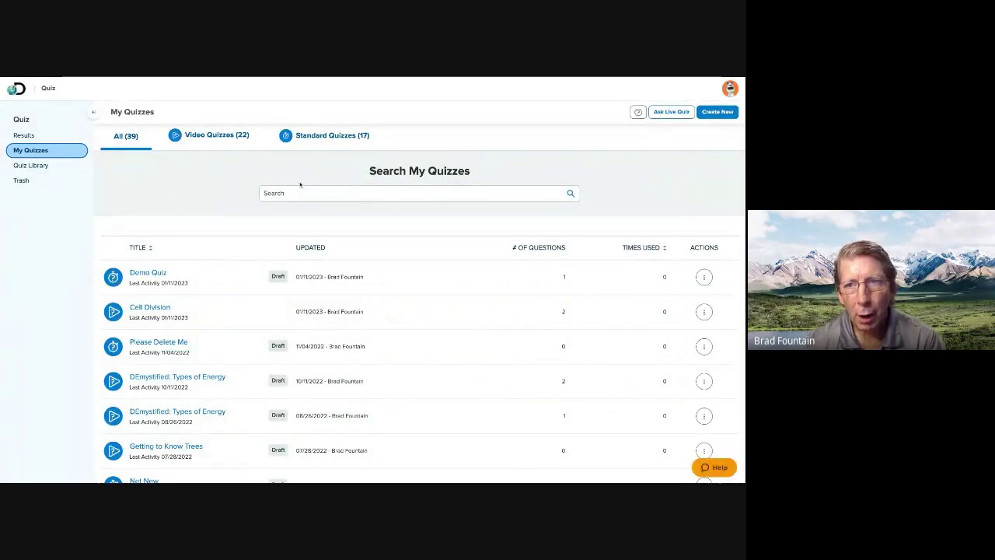
click(46, 165)
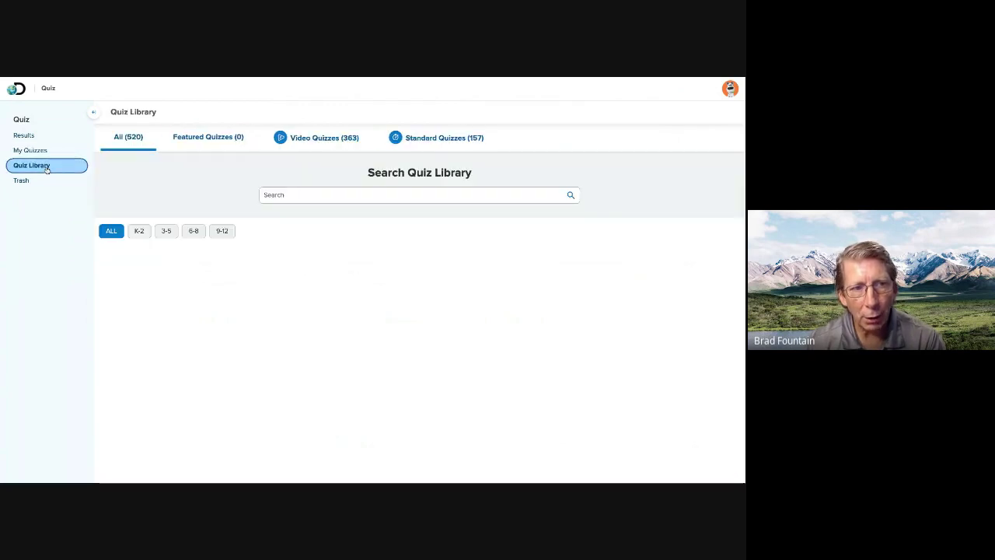
click(193, 231)
scroll(285, 298, down, 3)
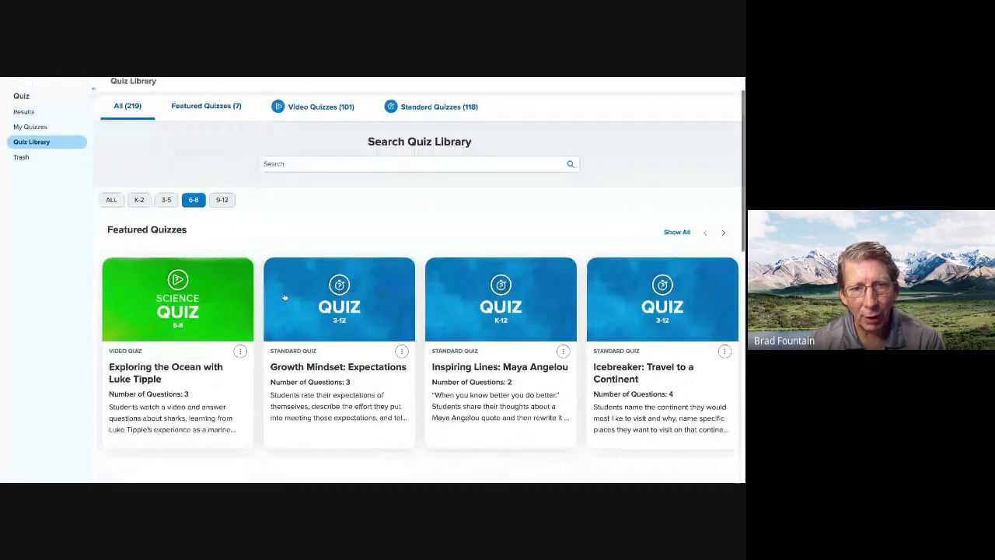
scroll(285, 298, down, 4)
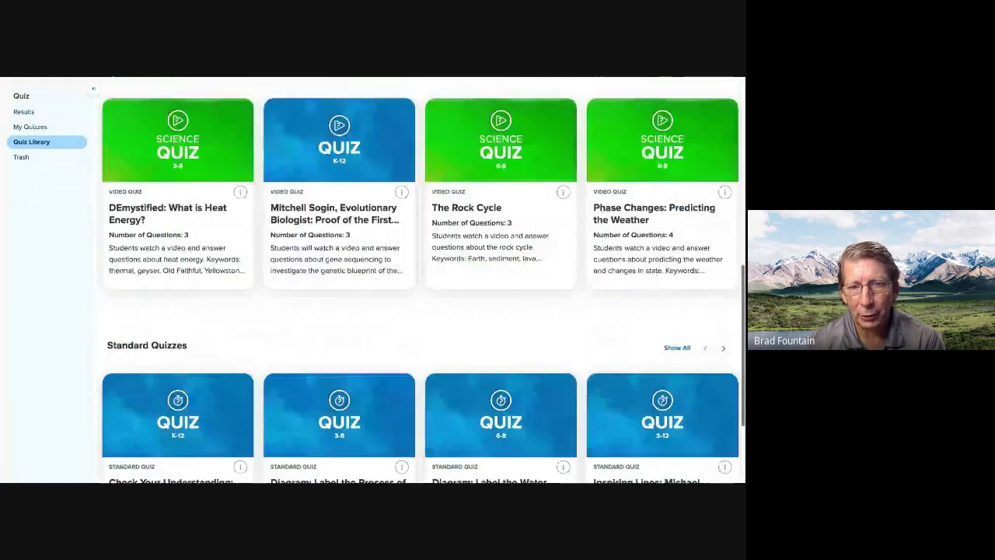
scroll(494, 254, up, 2)
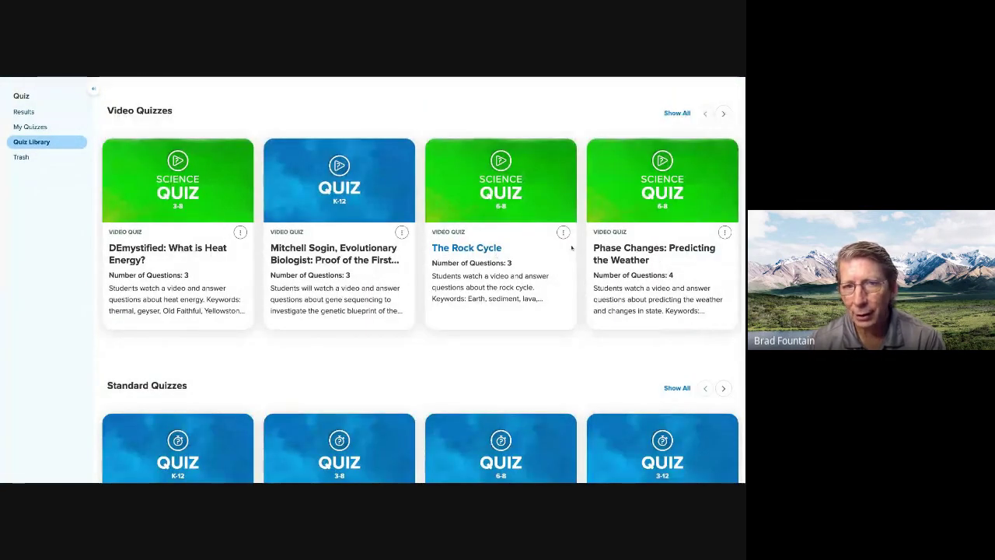
scroll(329, 284, down, 2)
scroll(327, 288, down, 1)
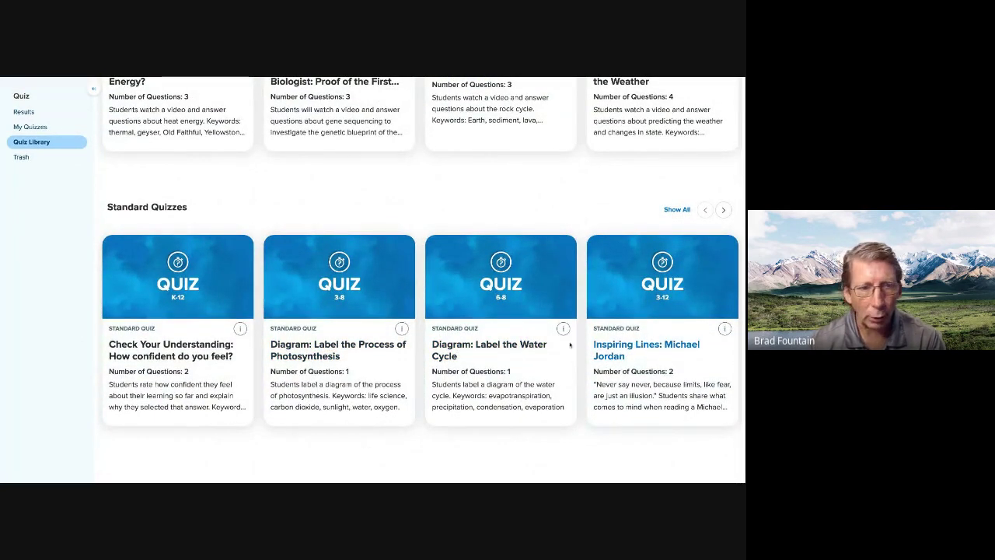
scroll(175, 348, up, 10)
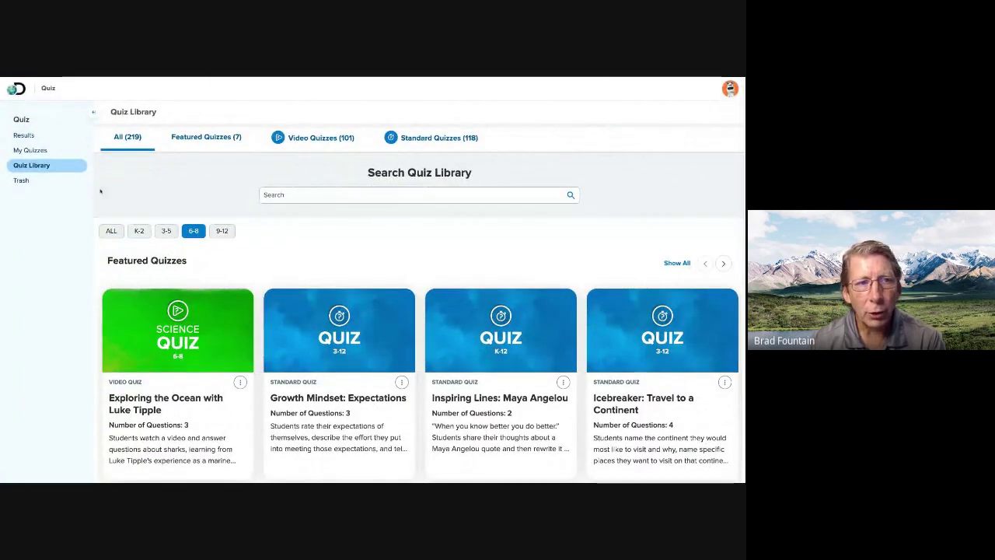
Create a new standard quiz named Please Delete Me from My Quizzes.
click(35, 151)
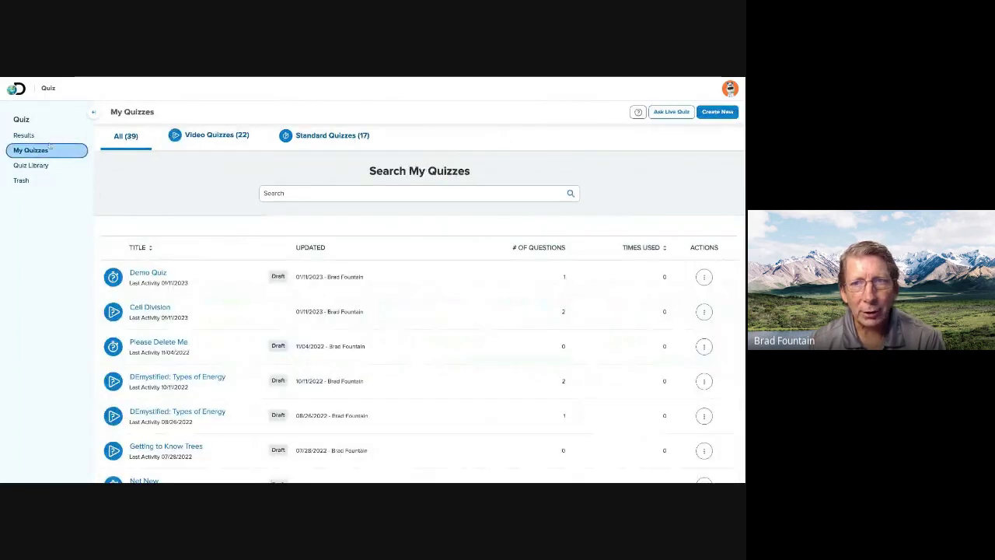
click(718, 113)
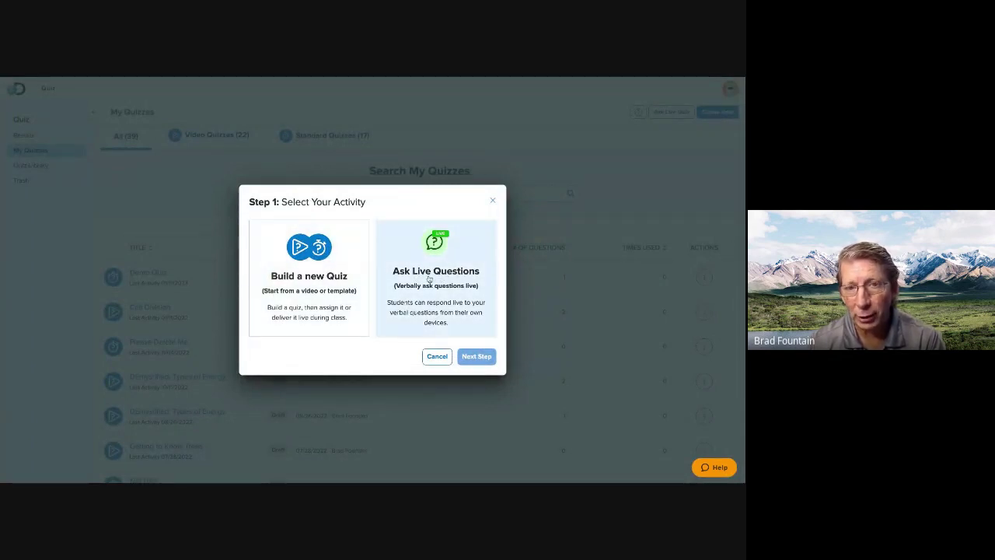
click(308, 277)
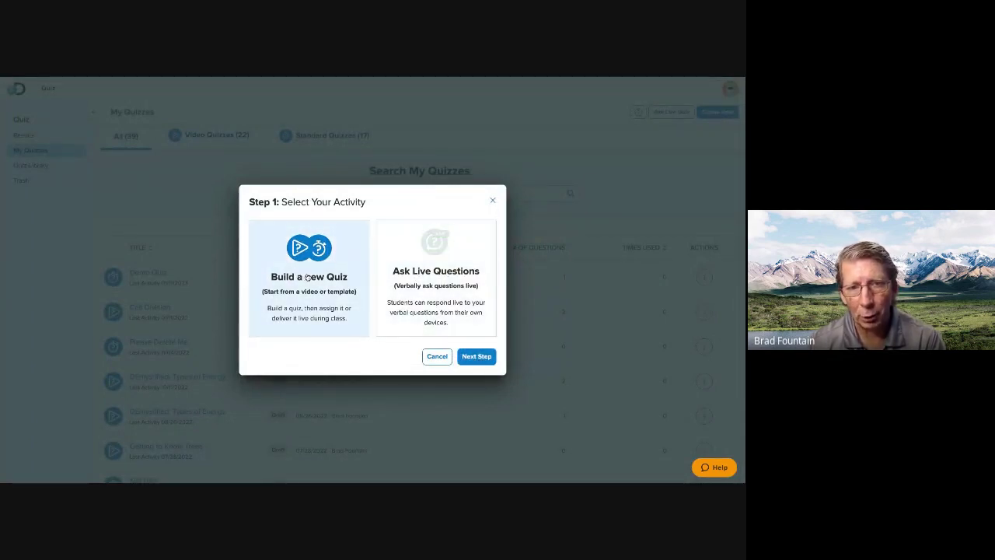
click(476, 356)
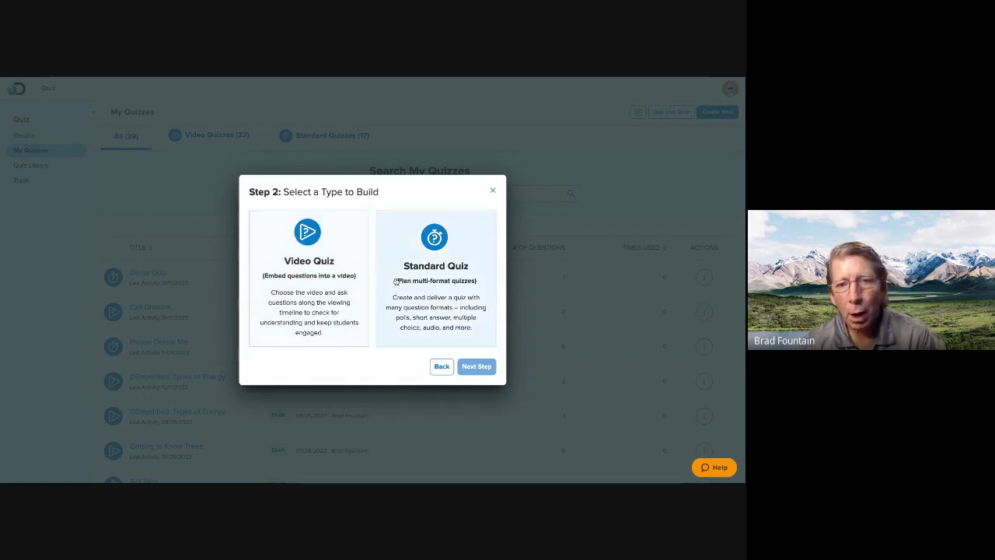
click(432, 282)
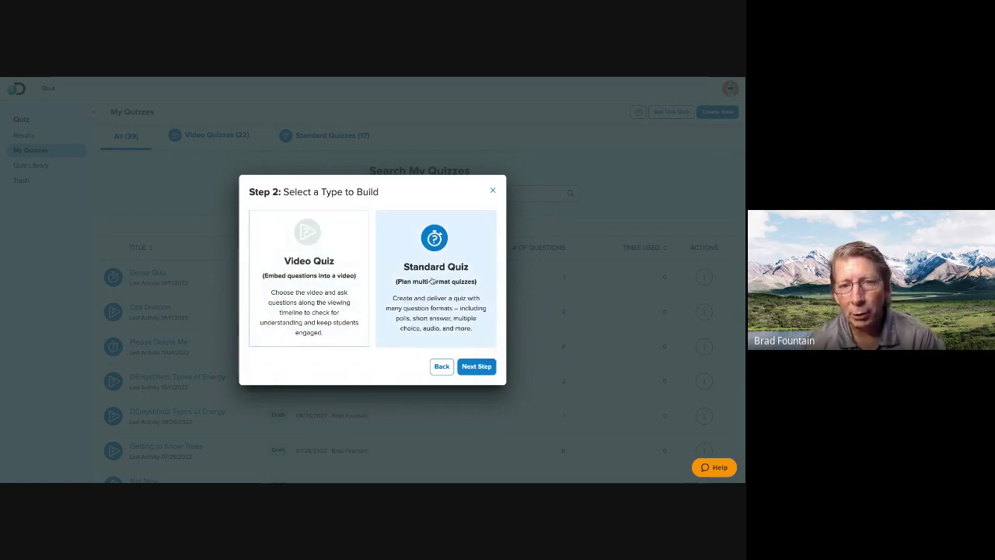
click(473, 367)
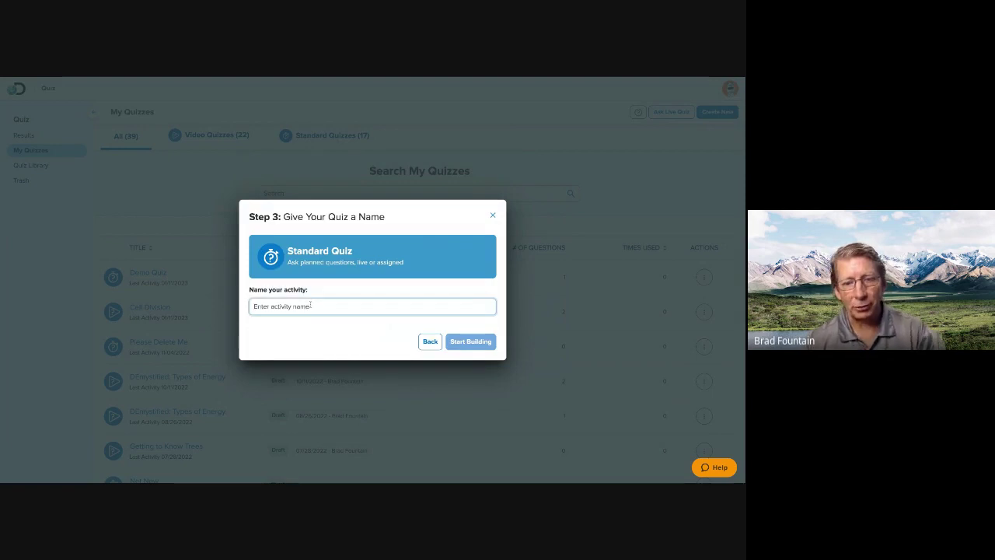
text(Please Delete Me)
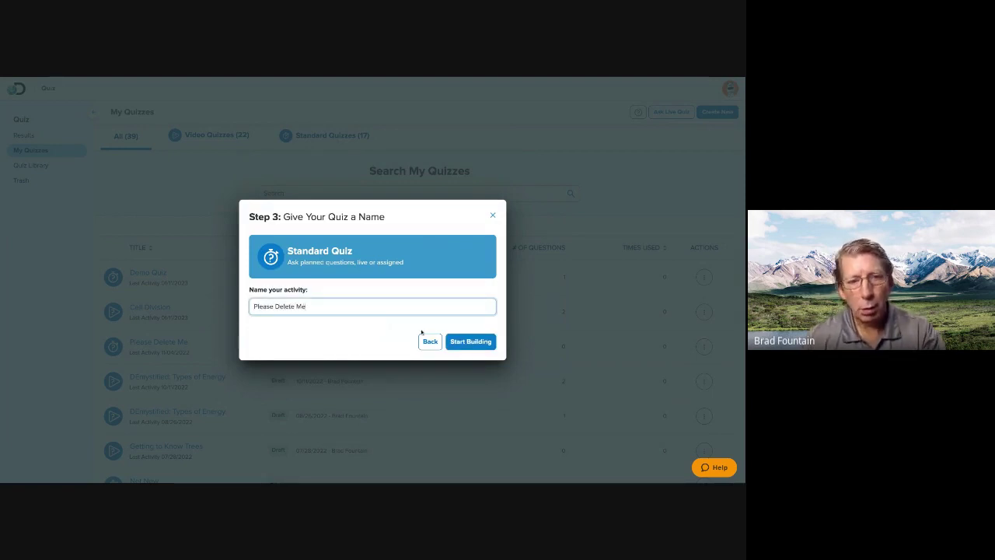
click(472, 345)
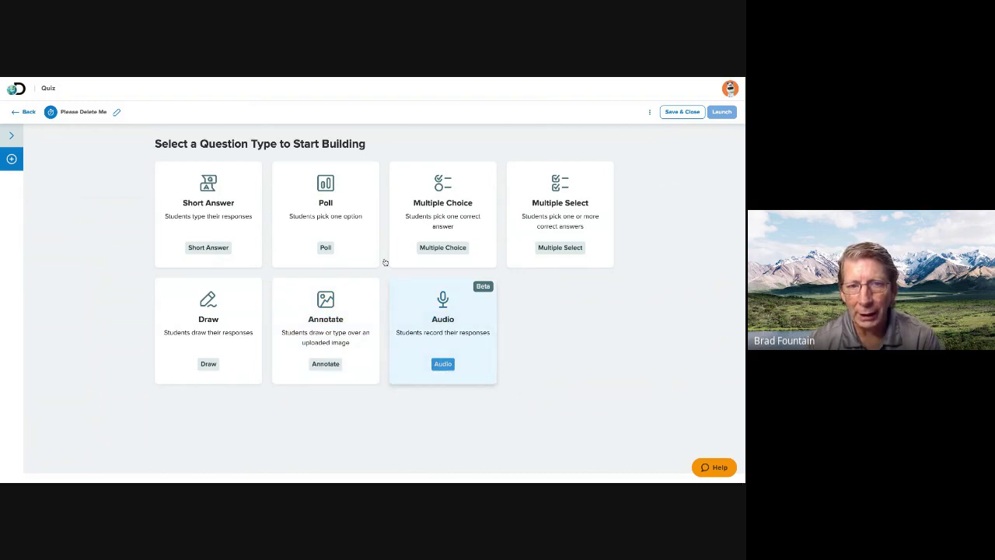
Add a poll question to the quiz and attach the plant seedling image from the Media Gallery.
click(325, 248)
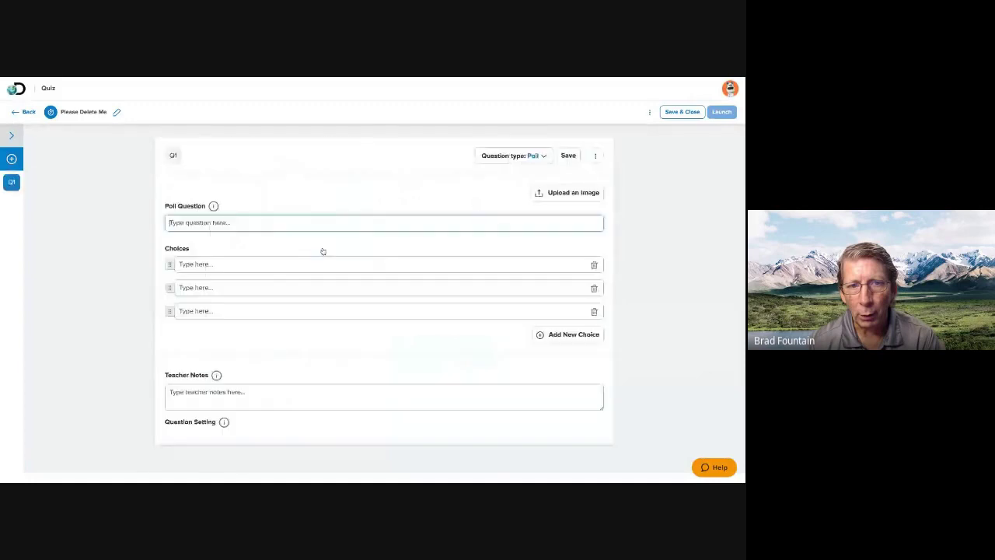
click(557, 200)
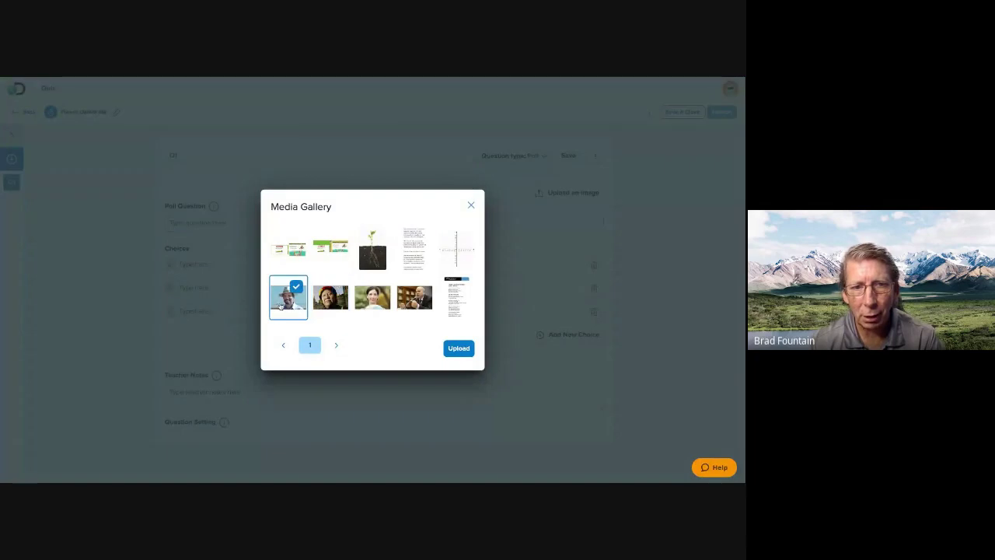
click(398, 293)
click(373, 249)
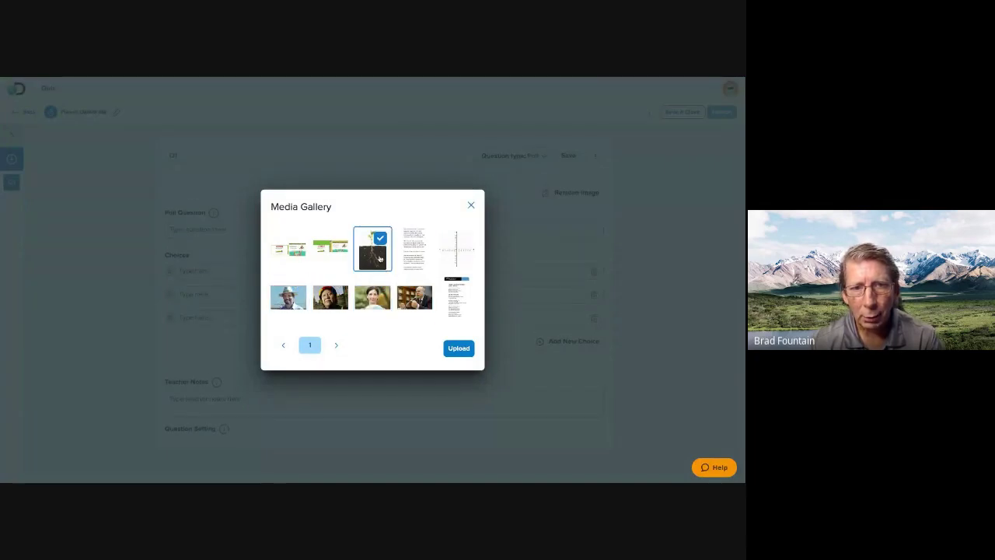
click(459, 348)
scroll(311, 275, down, 1)
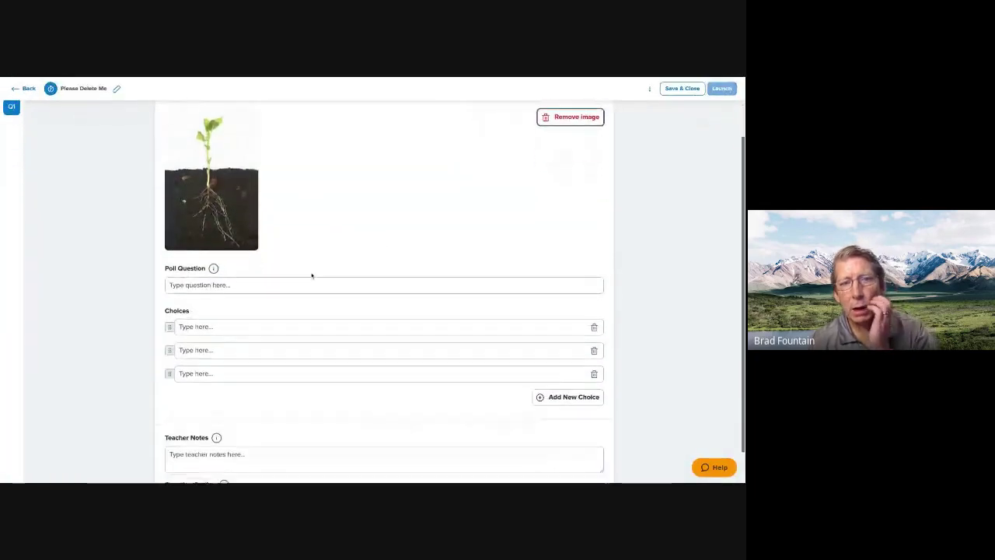
Enter "What type of plant is this?" as the poll question under the seedling image.
click(231, 276)
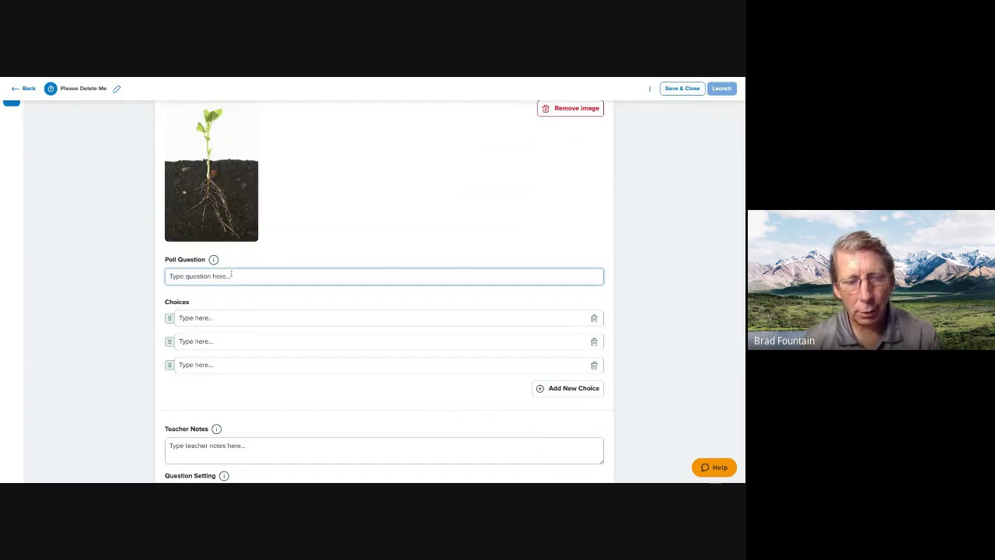
text(Wht)
key(BackSpace)
text(at )
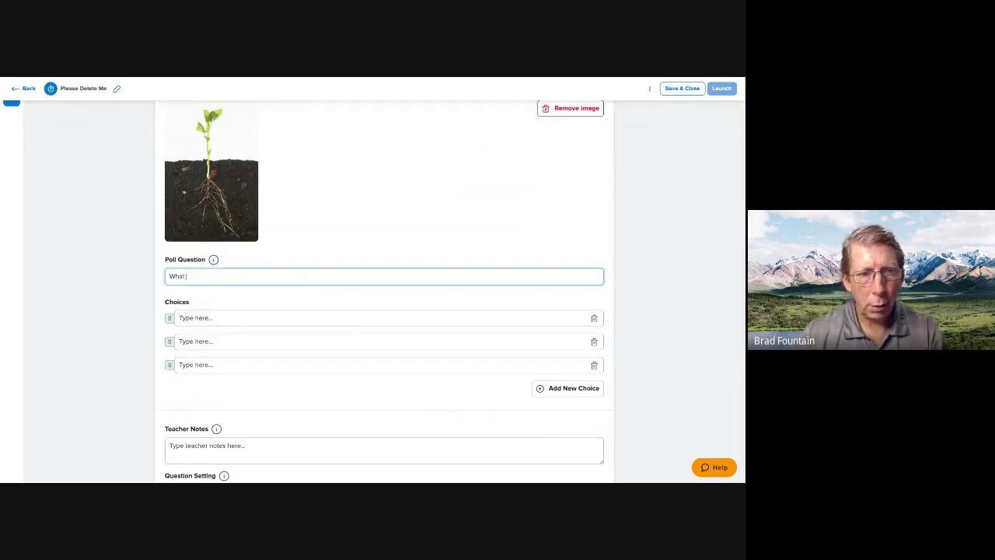
text(typ)
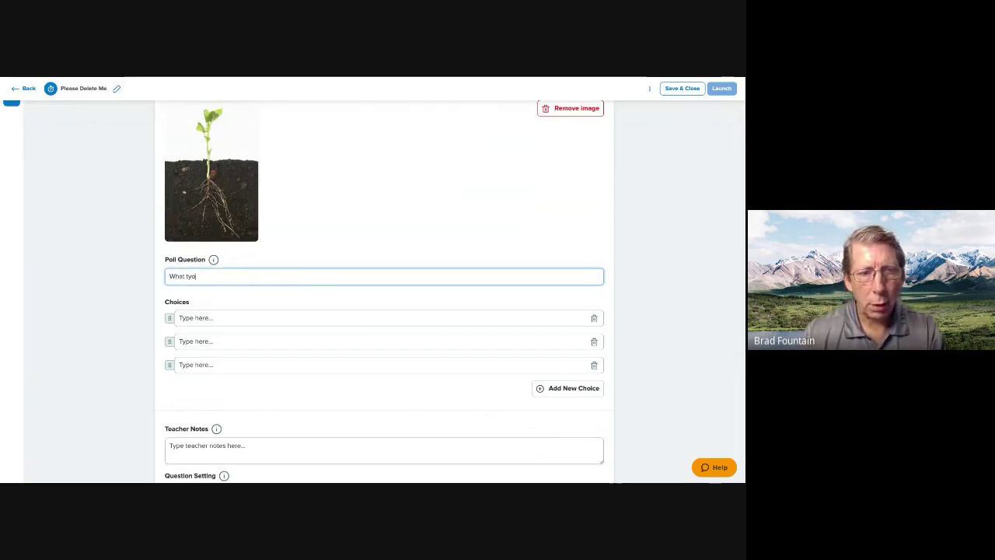
text(e)
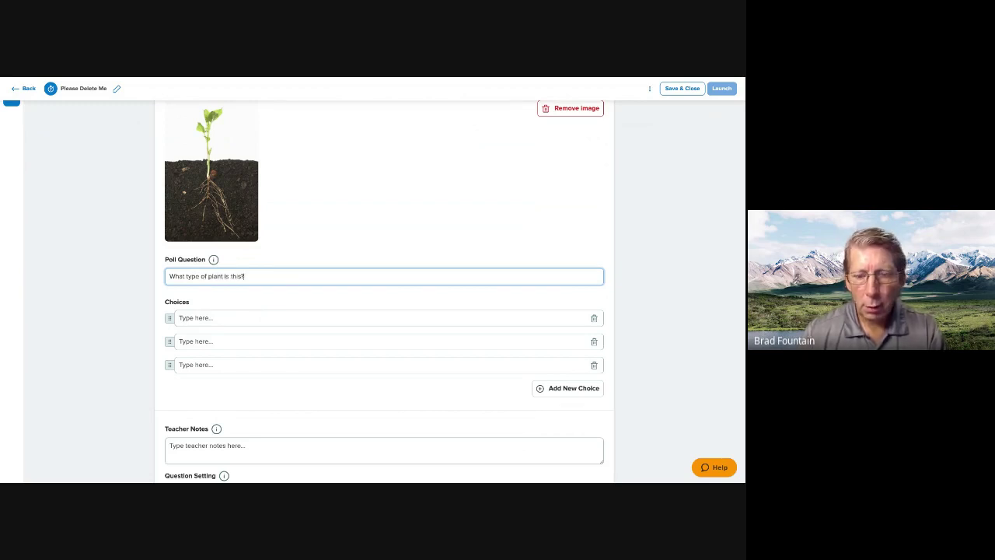
Fill in the poll choices pea, fern and hydrangia, and save the question.
click(221, 318)
text(pea)
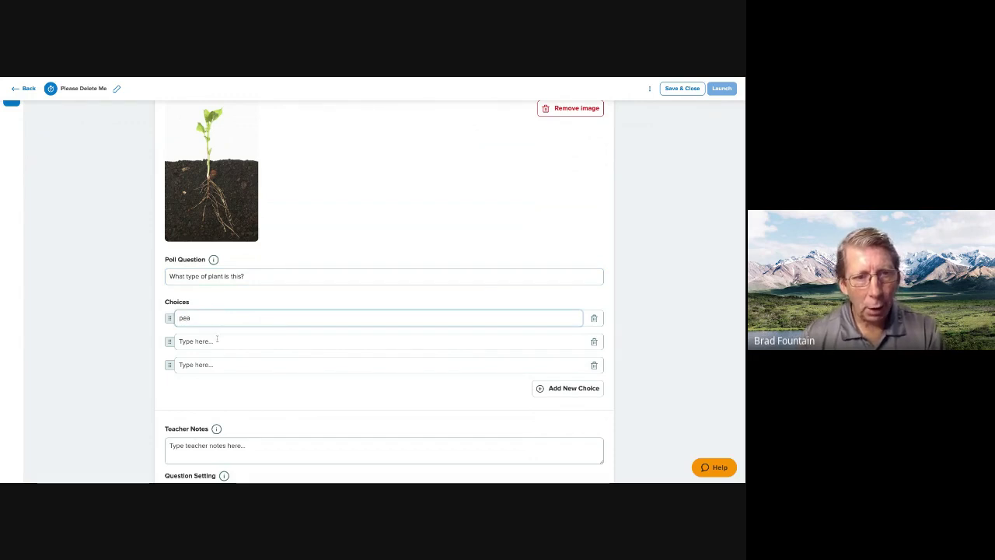
click(217, 339)
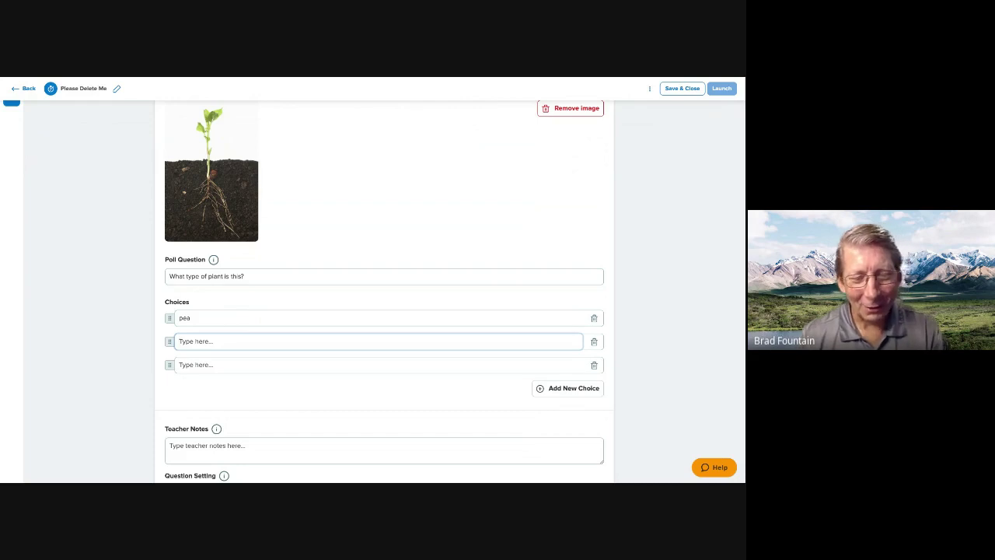
text(fel)
click(216, 366)
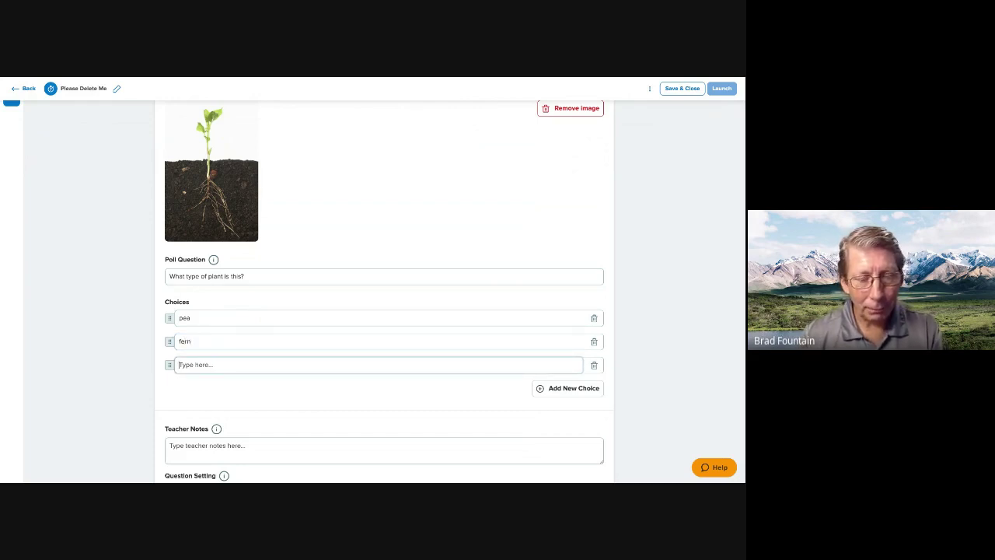
text(hydrangia)
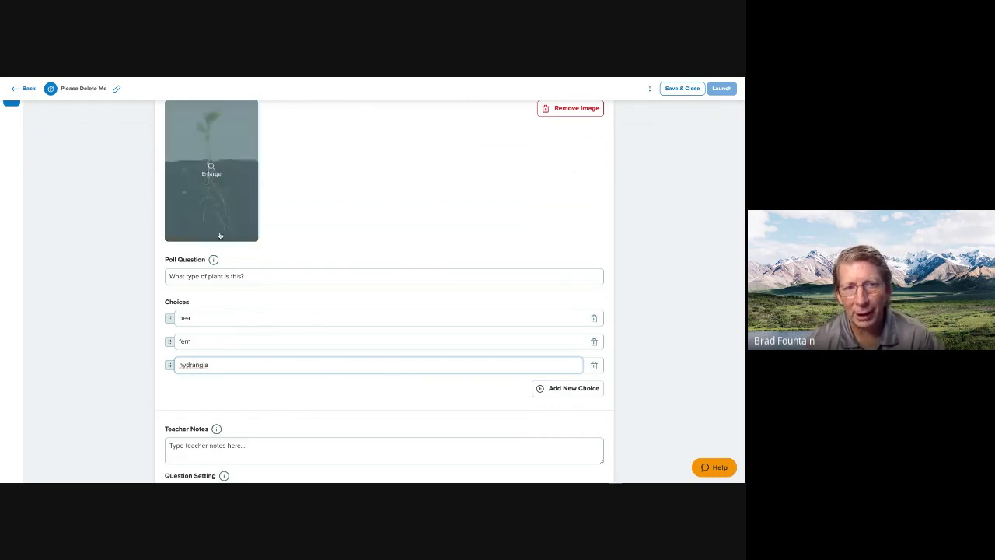
scroll(280, 265, down, 1)
scroll(276, 254, up, 3)
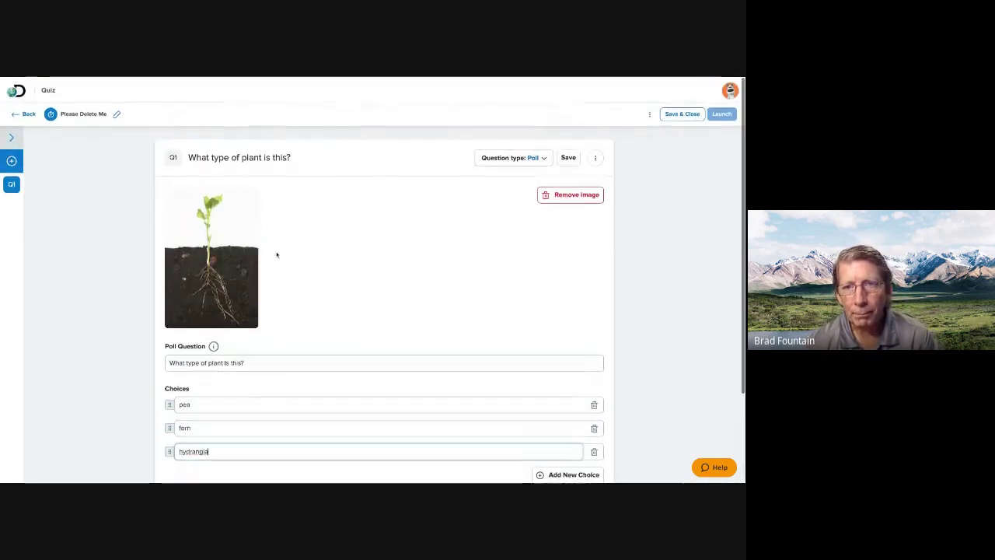
click(569, 156)
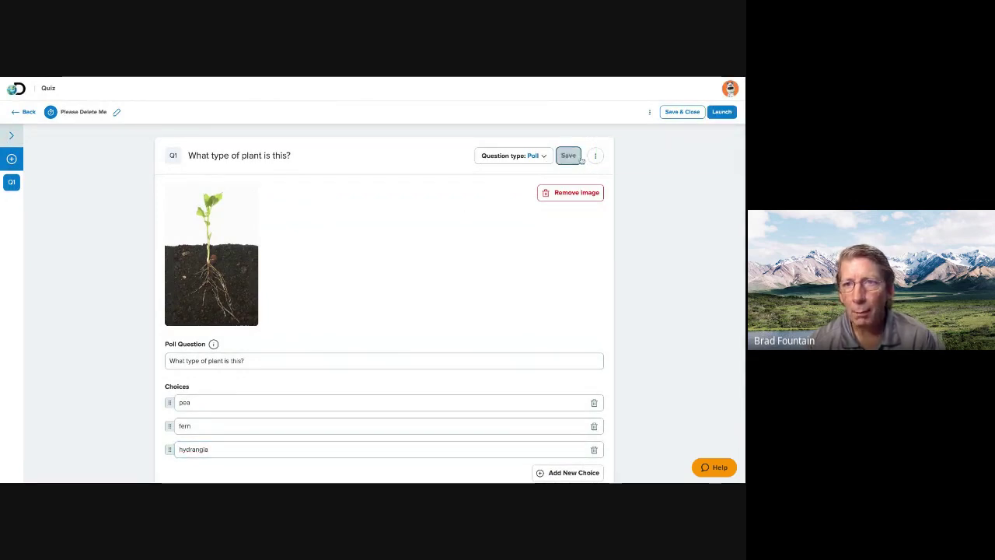
click(568, 157)
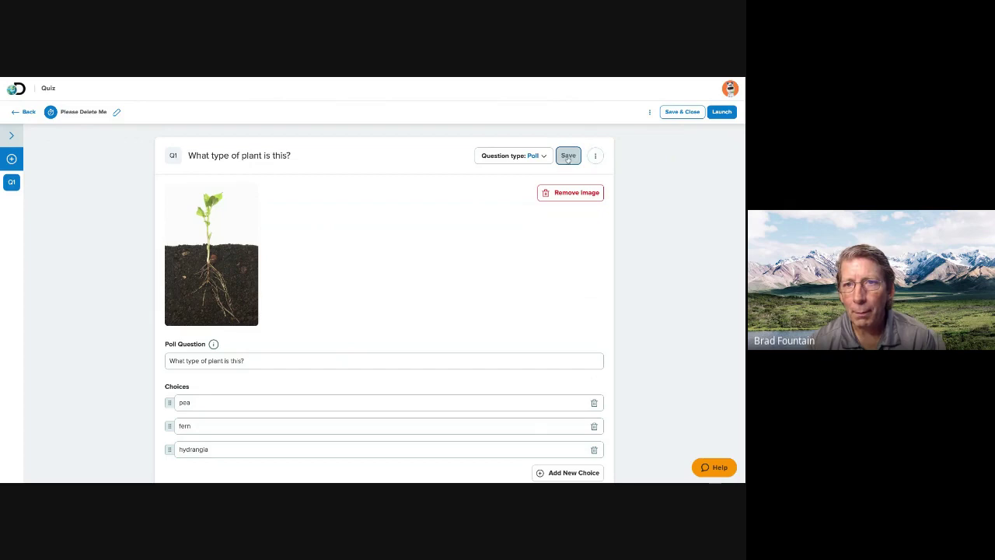
Add a second question of the Annotate type, attach the plant seedling image from the Media Gallery and preview it enlarged.
click(12, 158)
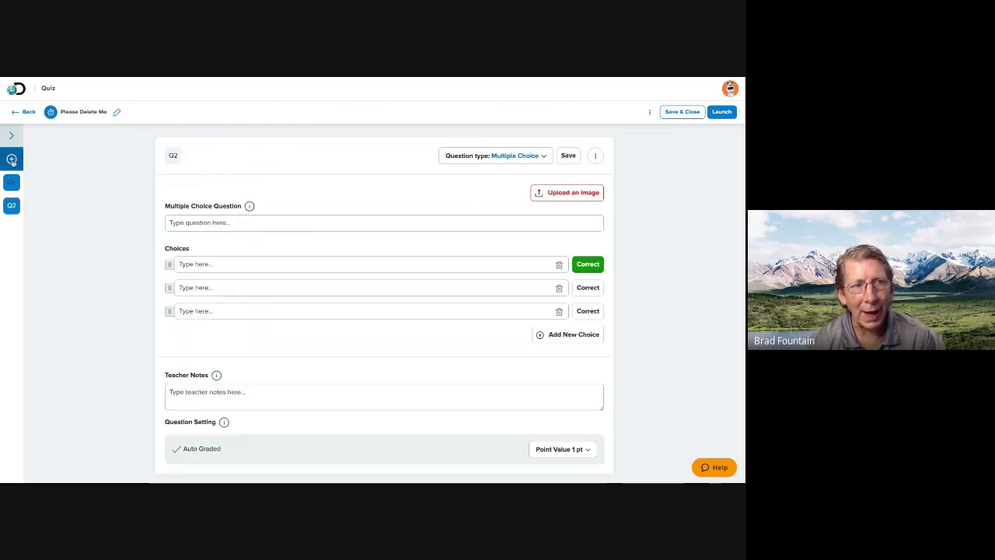
click(534, 156)
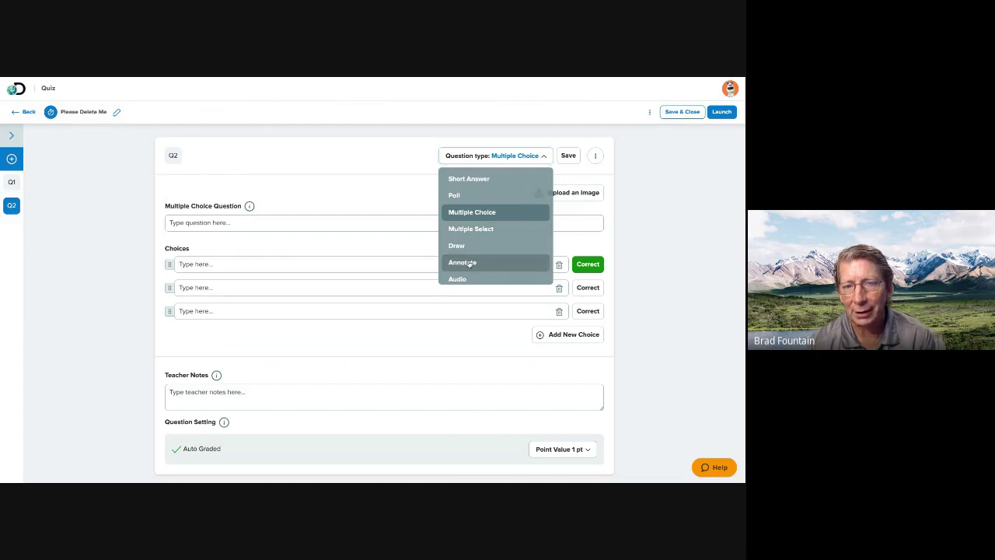
click(469, 262)
click(563, 193)
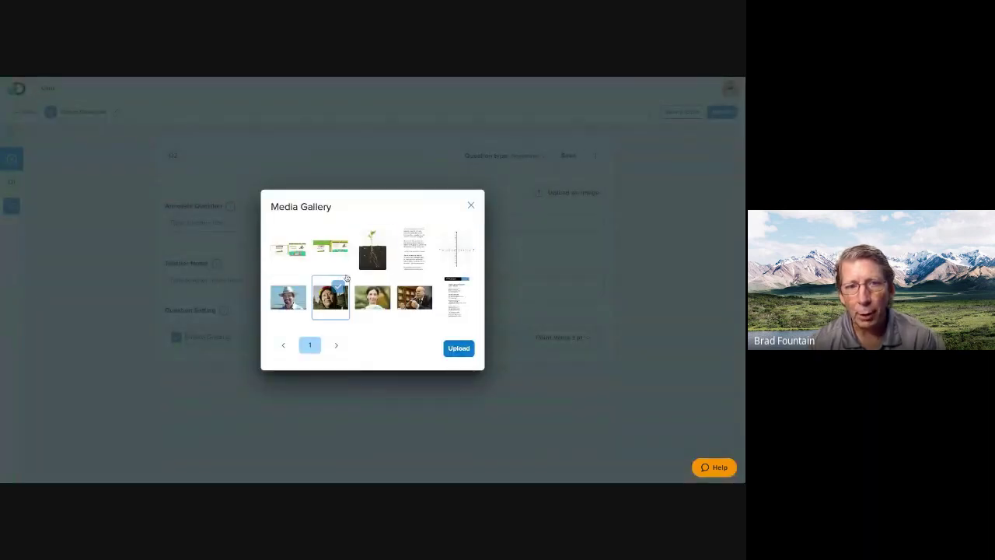
click(377, 252)
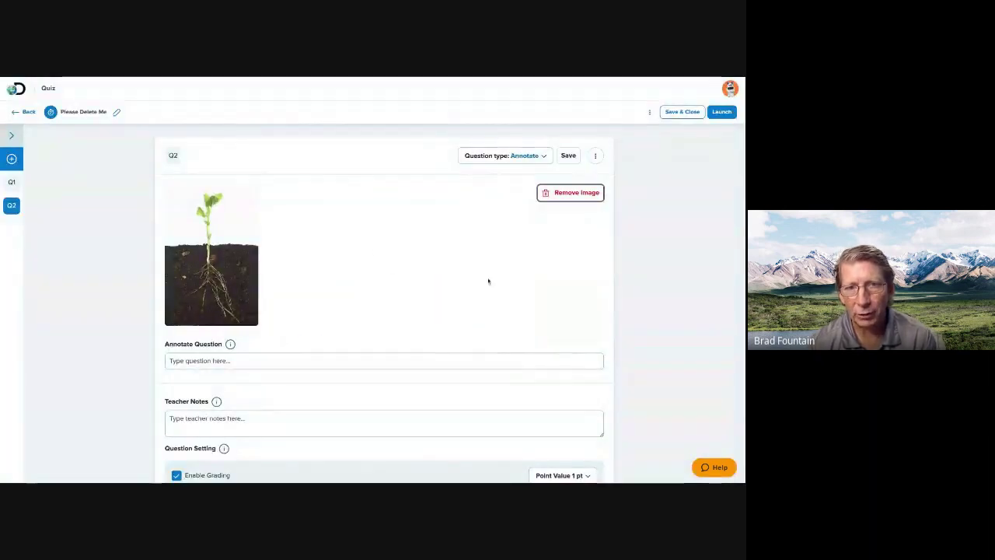
scroll(349, 258, down, 1)
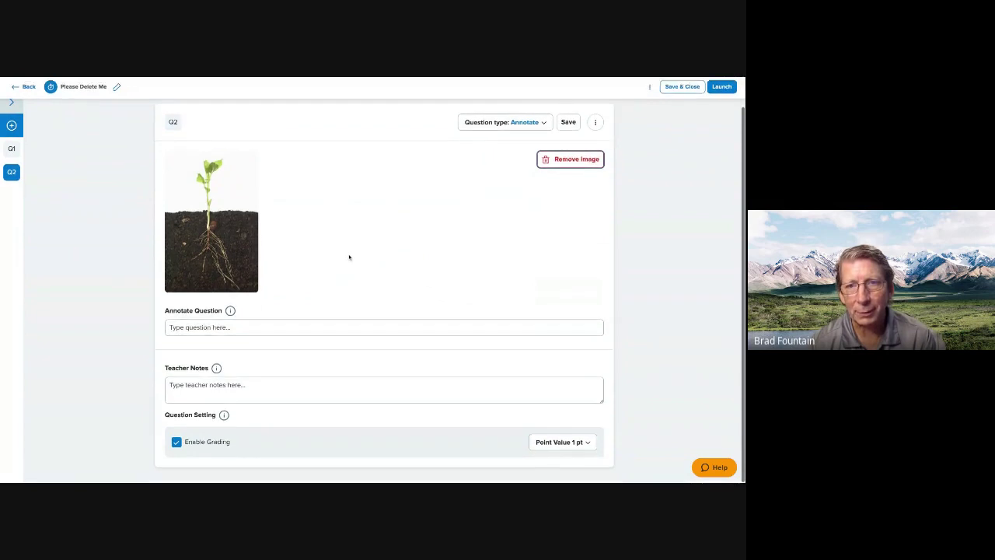
click(211, 221)
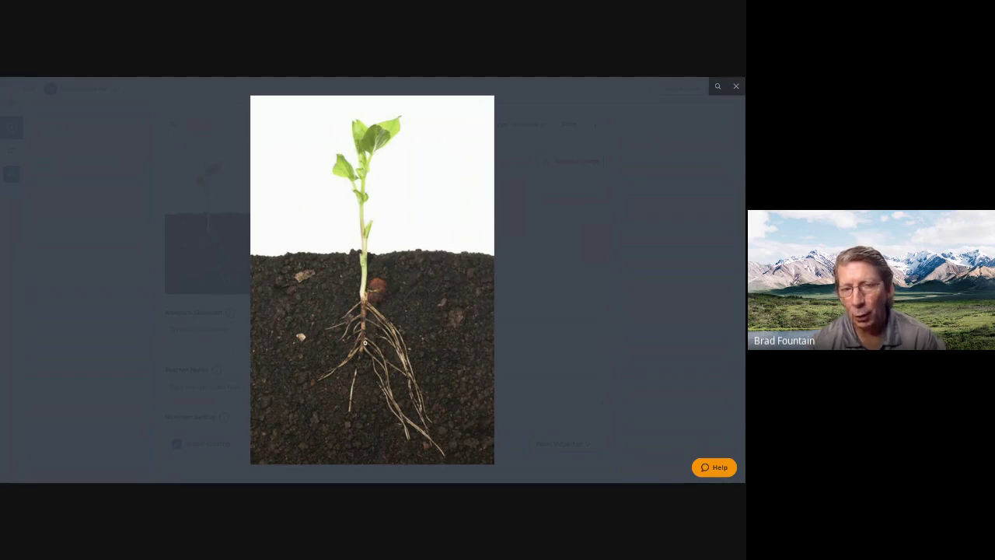
click(557, 211)
Enter "Label how nutrients flow from the soil to the leaves." as the annotate question and save it.
click(269, 330)
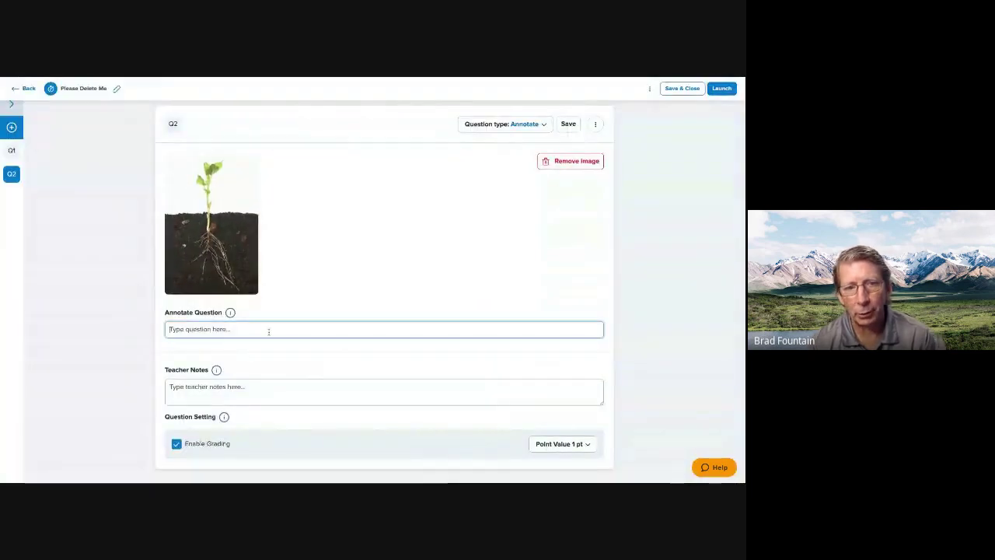
text(Label)
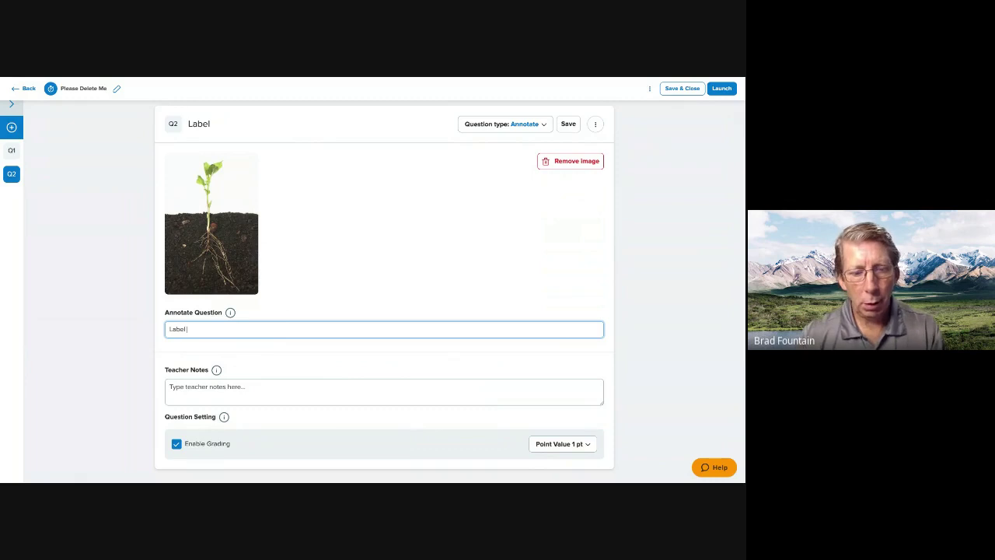
text( how nutri)
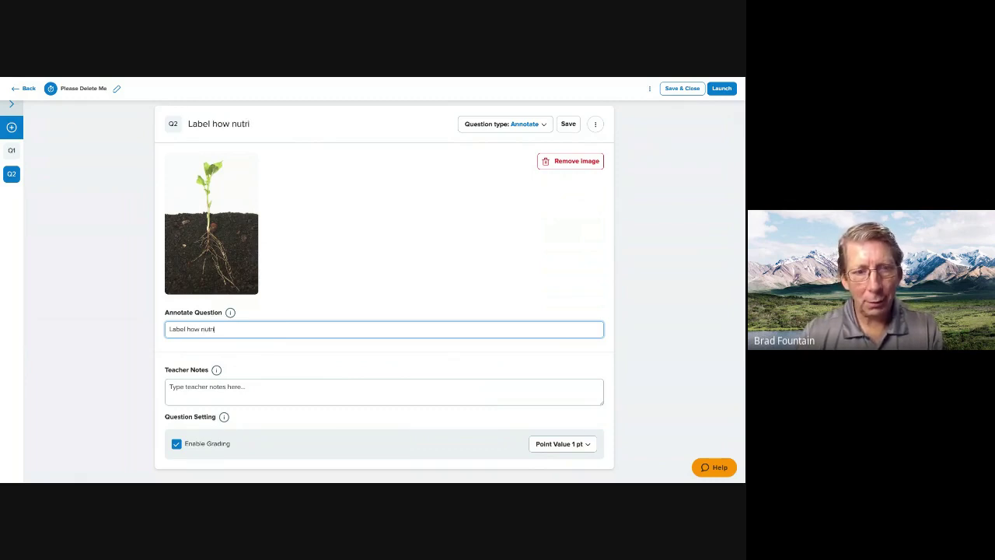
text(ents fl)
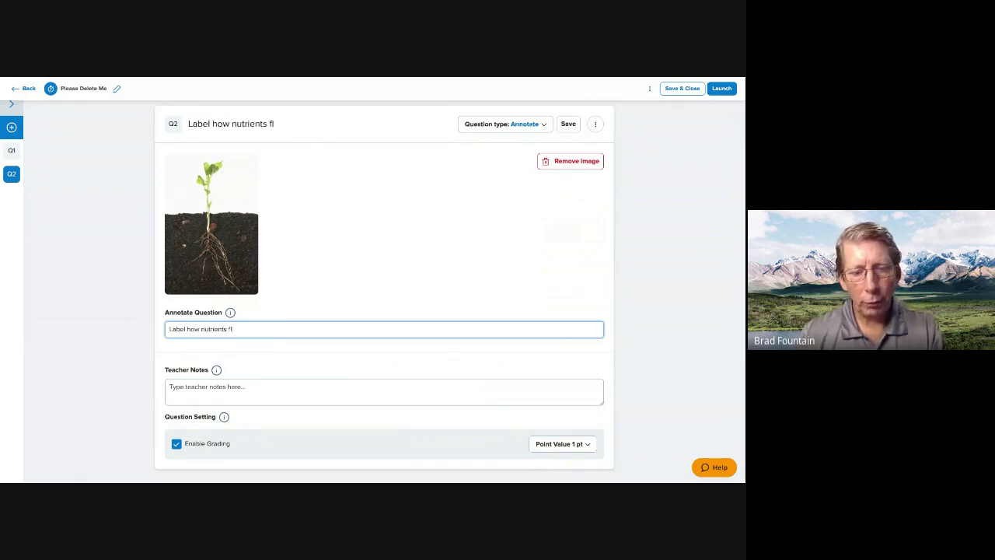
text(ow from the soi)
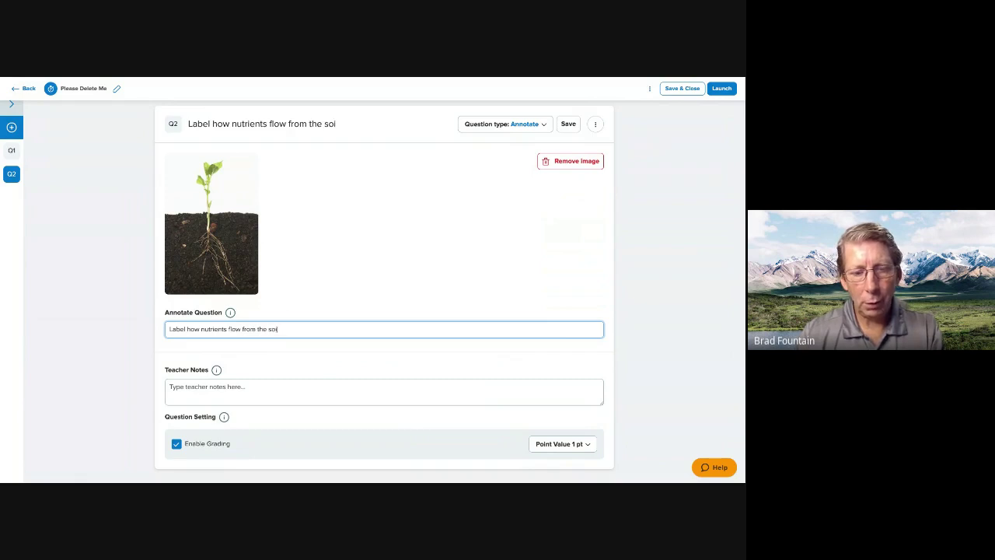
text(l to the)
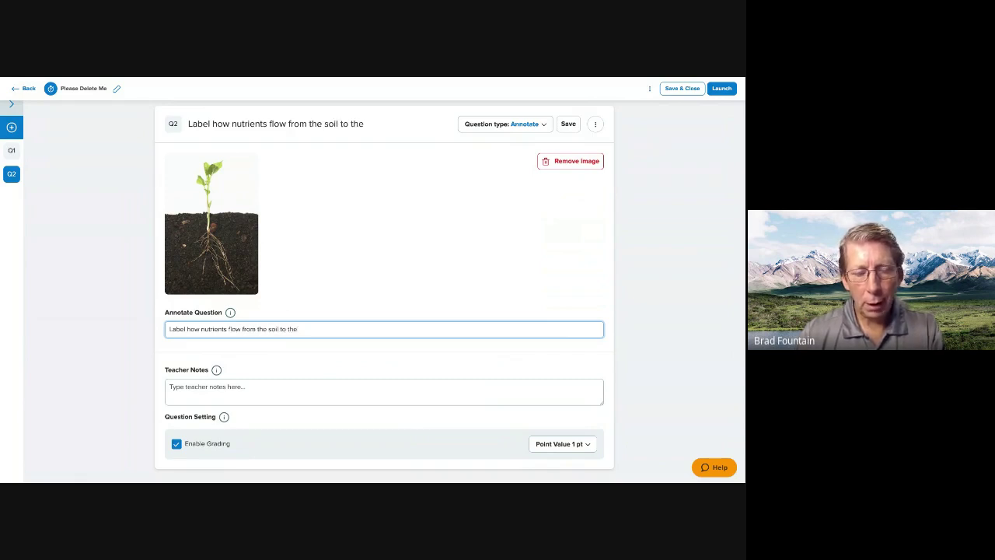
text( leaves)
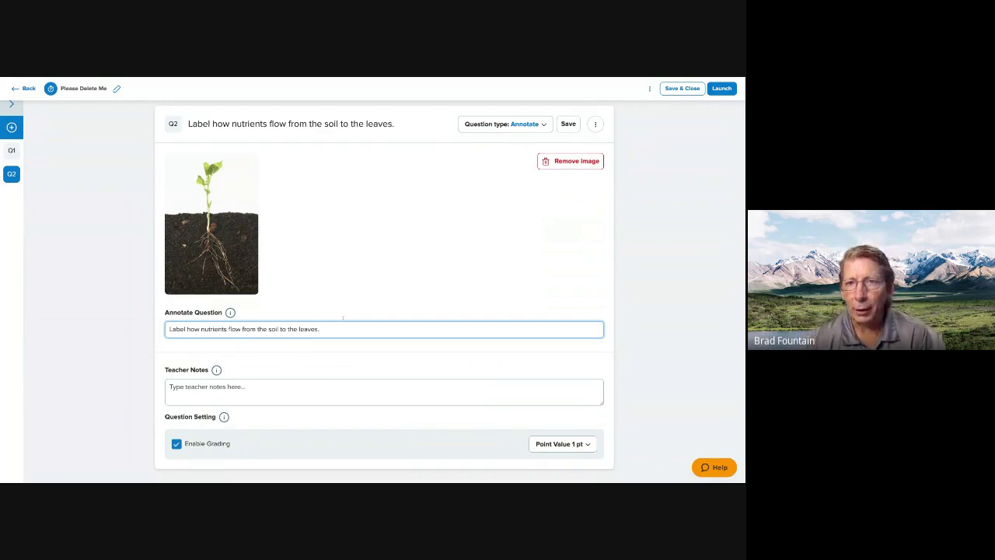
text(.)
click(566, 126)
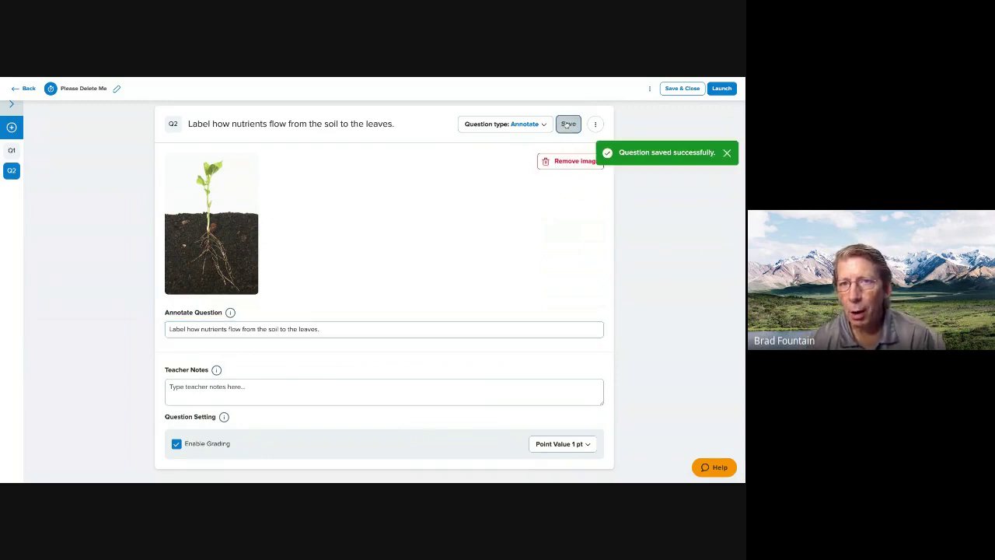
click(534, 124)
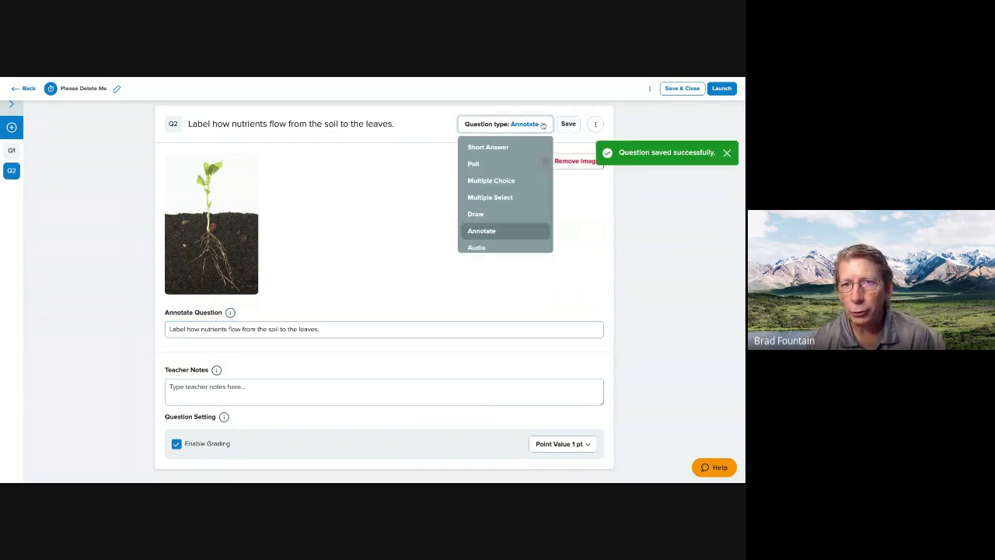
click(473, 251)
click(537, 124)
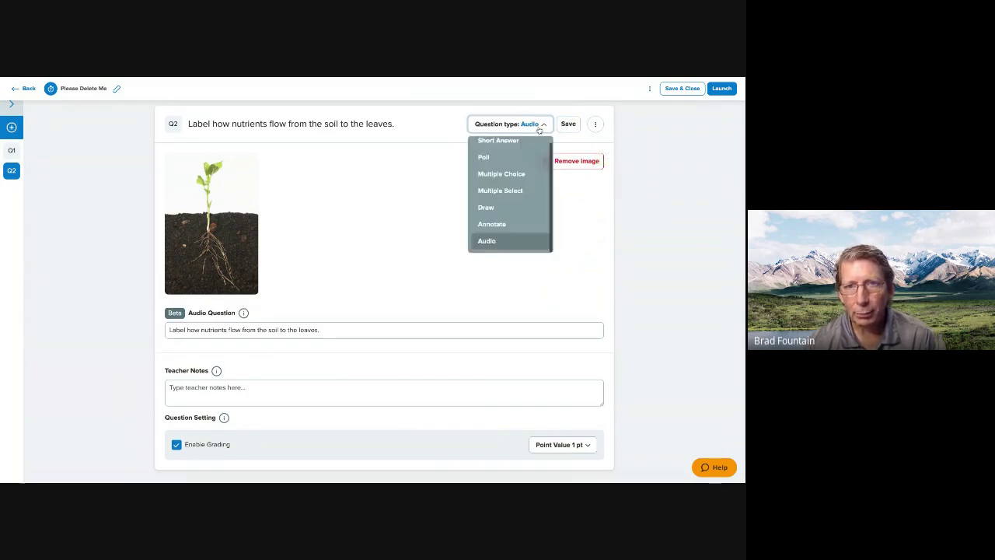
click(492, 225)
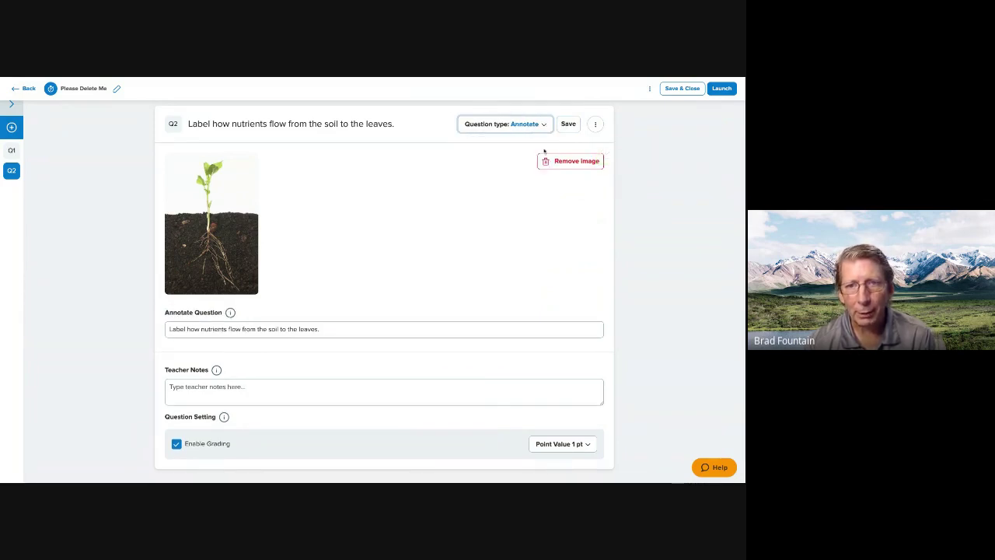
click(578, 127)
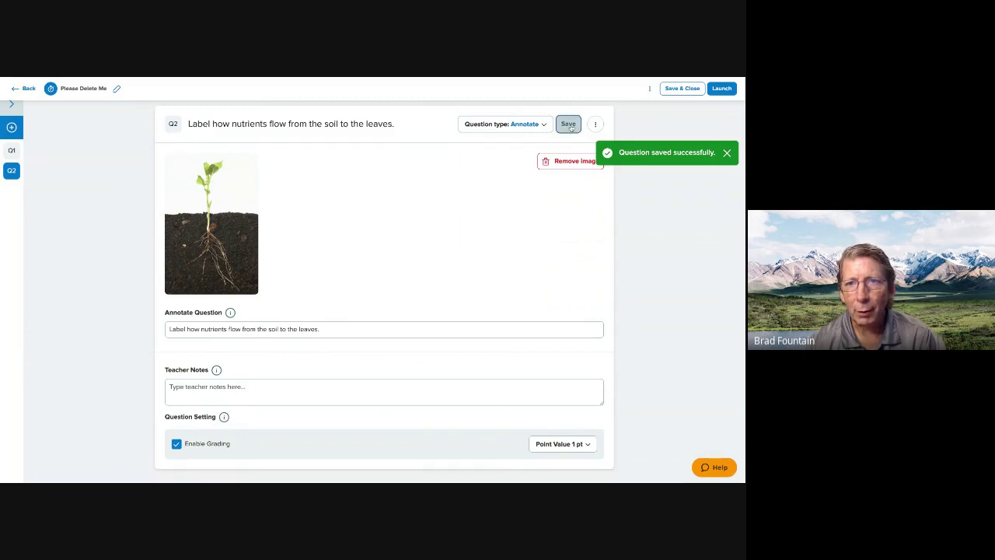
Add a third question to the quiz and set its question type to Audio.
click(12, 127)
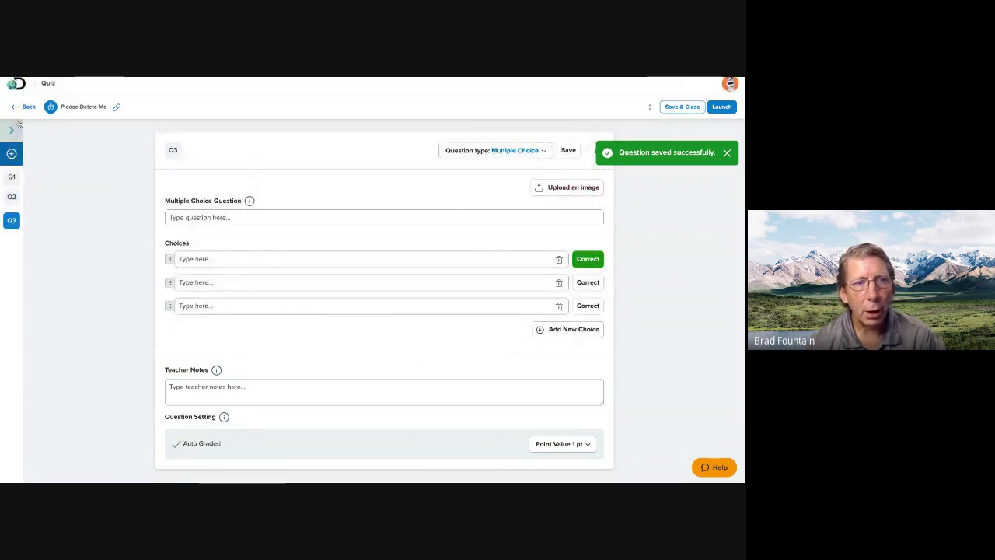
click(543, 151)
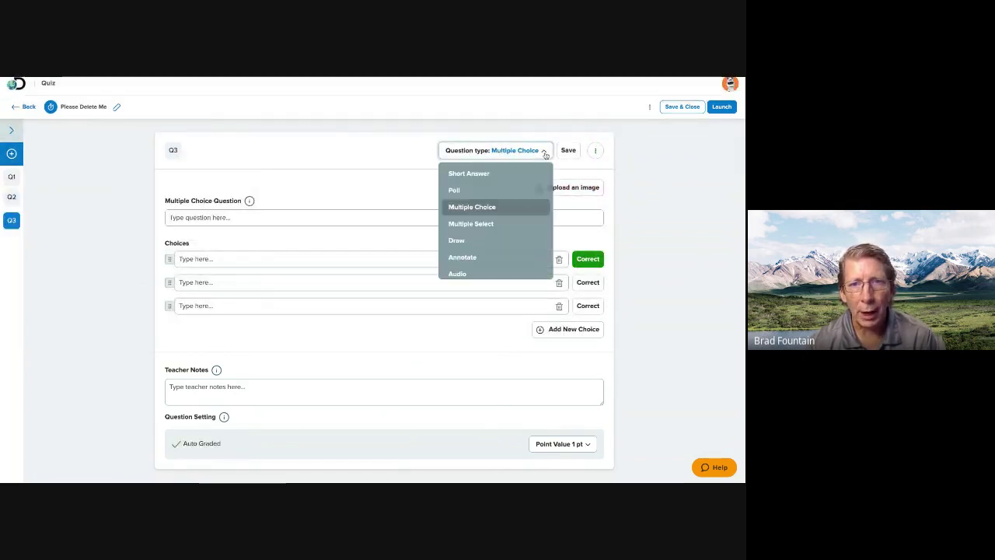
click(472, 273)
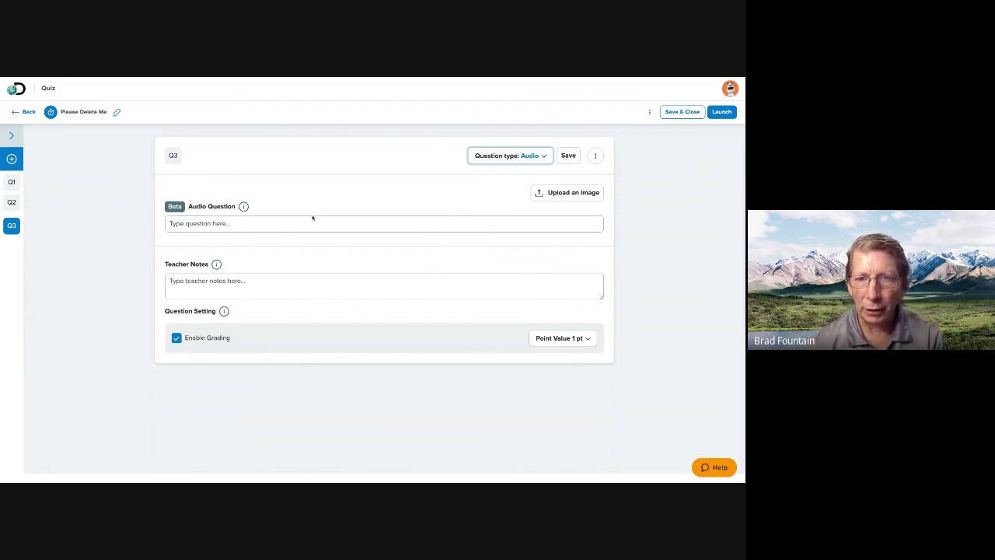
Leave the quiz editor without saving the audio question, return to My Quizzes and open the quiz Results.
click(25, 112)
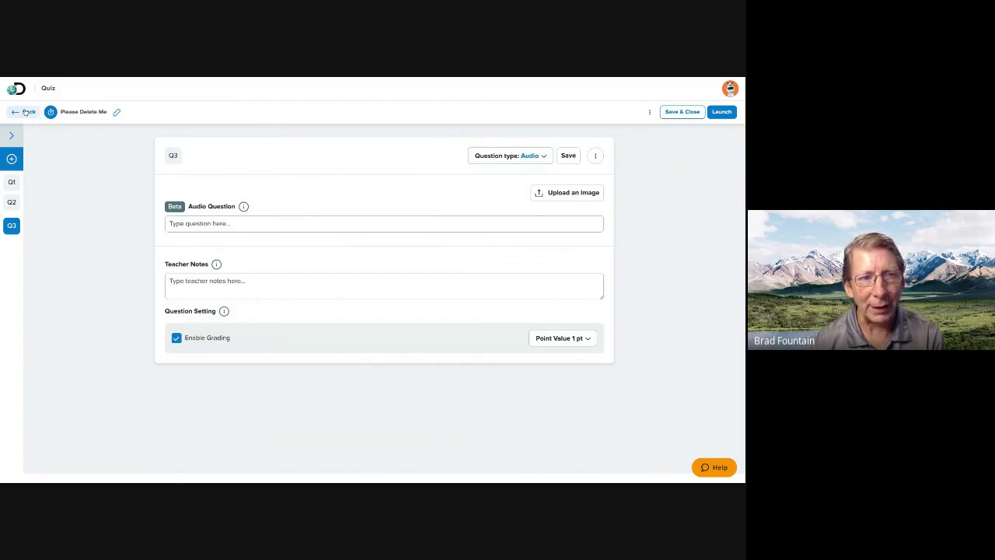
click(25, 112)
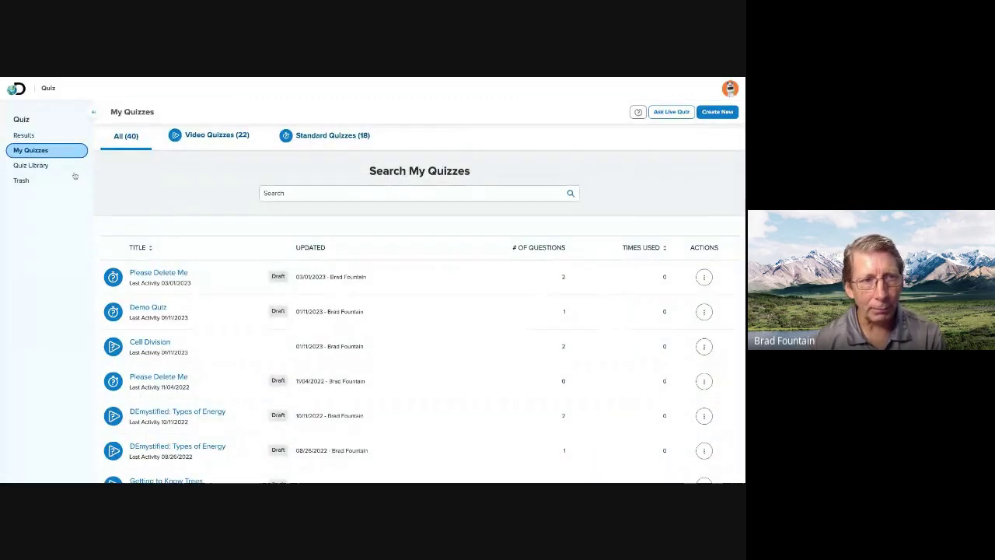
click(25, 135)
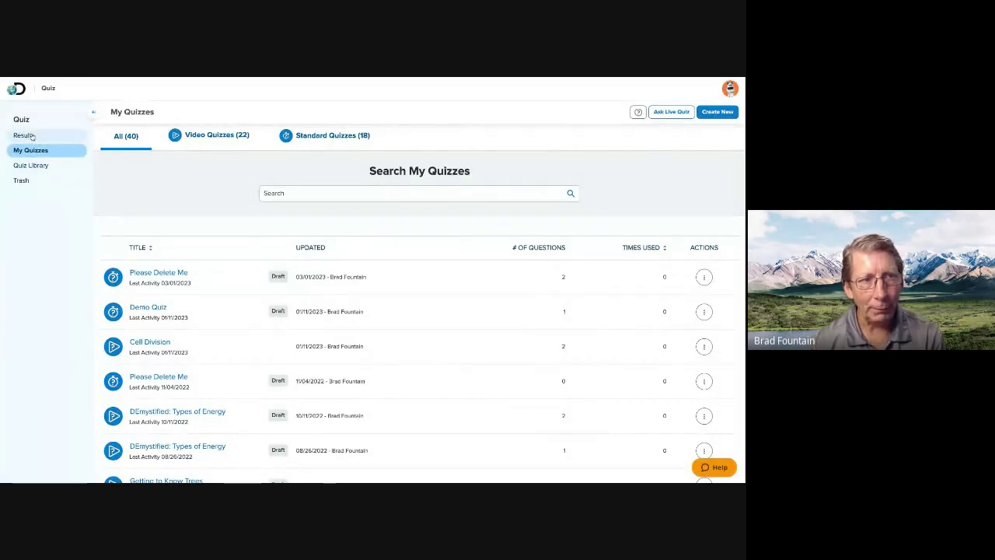
Open the results of the Demo Quiz last updated on 08/17/2021 from the second page of quiz results.
scroll(173, 212, down, 10)
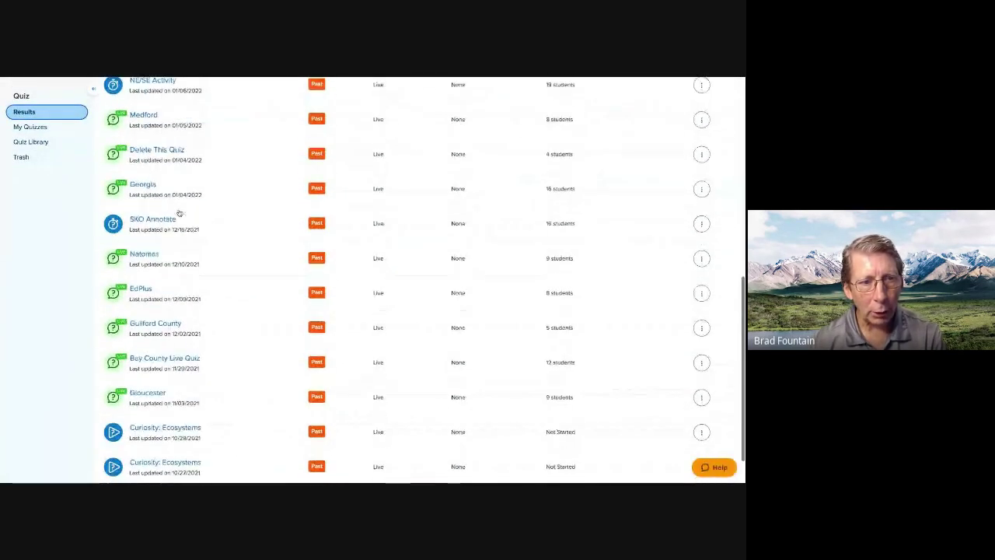
click(418, 462)
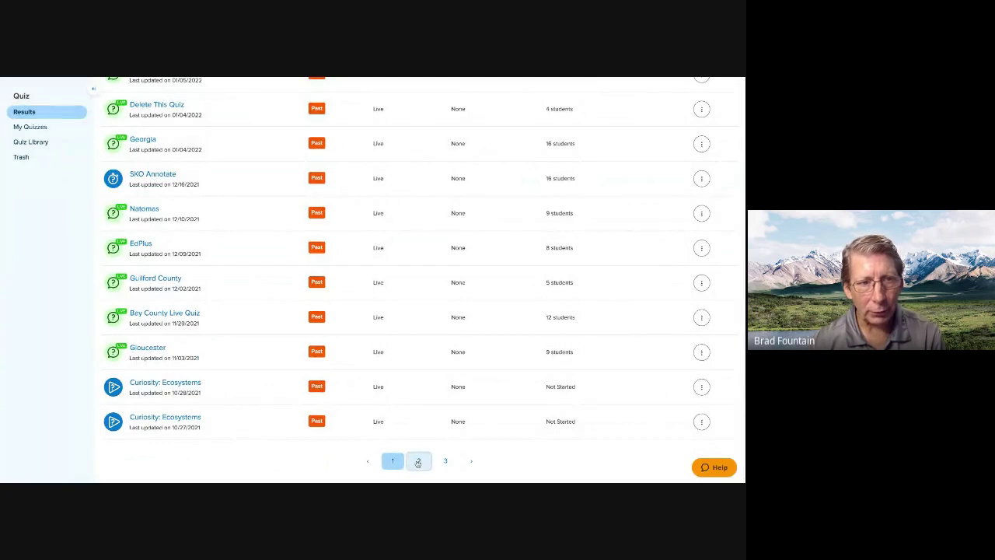
scroll(216, 278, down, 3)
scroll(216, 277, down, 4)
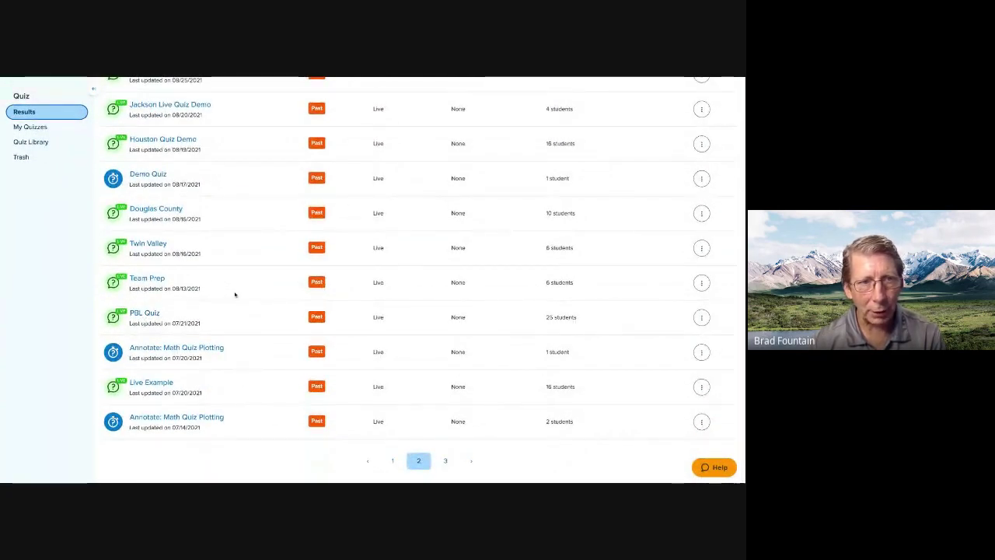
click(135, 174)
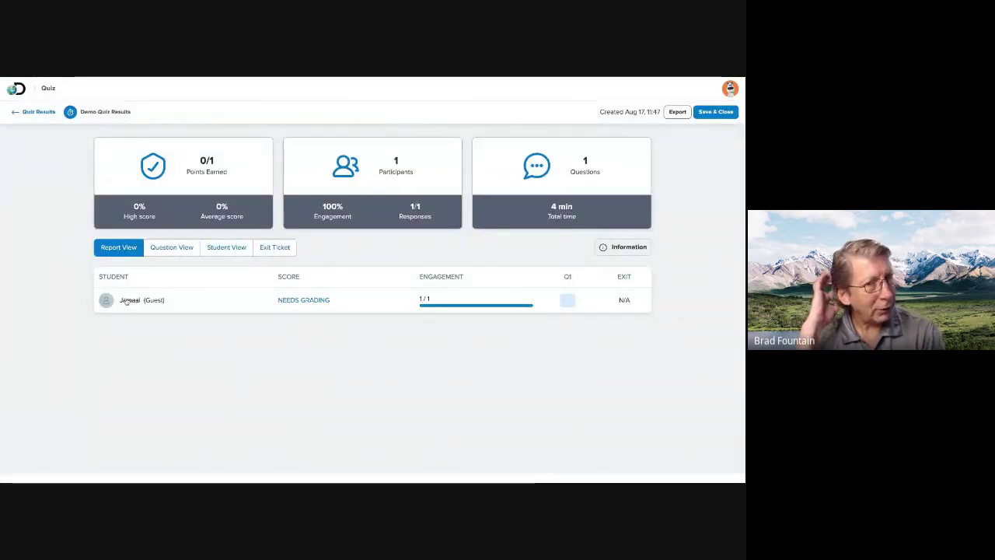
Expand the annotate question in Question View and inspect the student's labelled plant image enlarged.
click(175, 255)
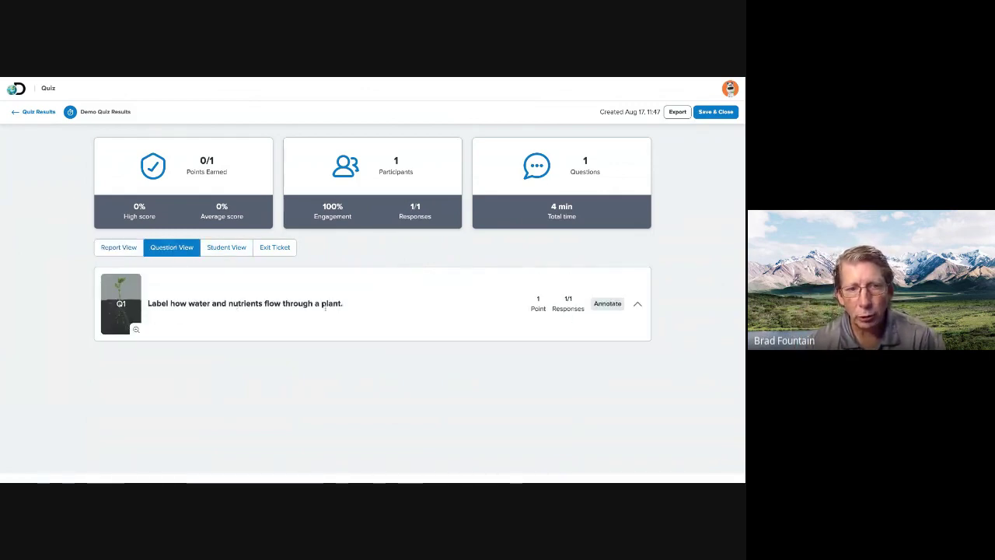
click(638, 303)
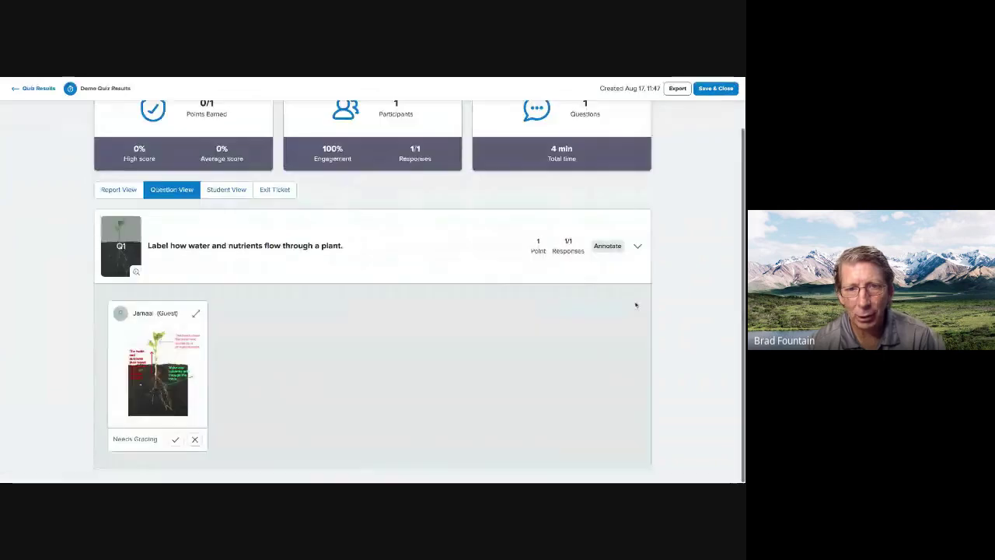
click(152, 363)
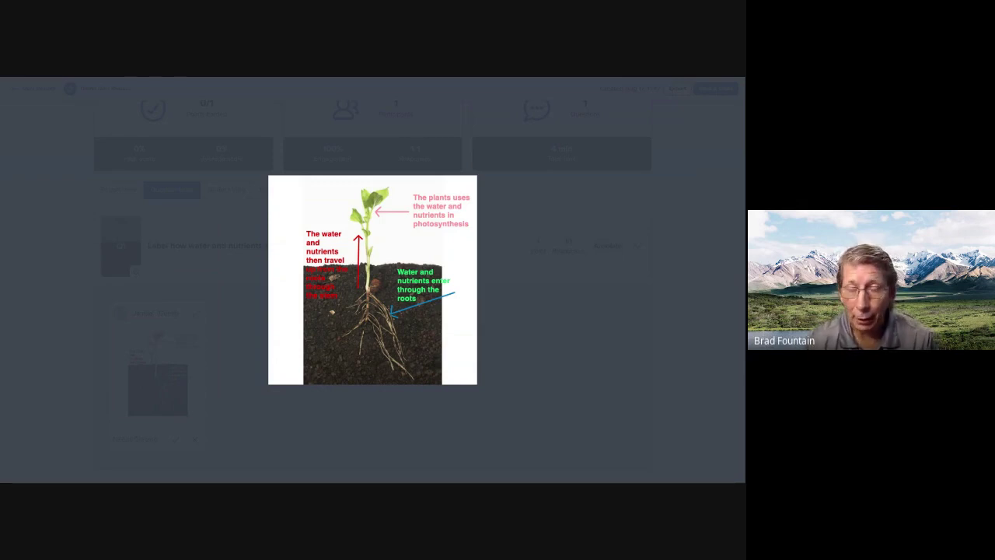
click(522, 239)
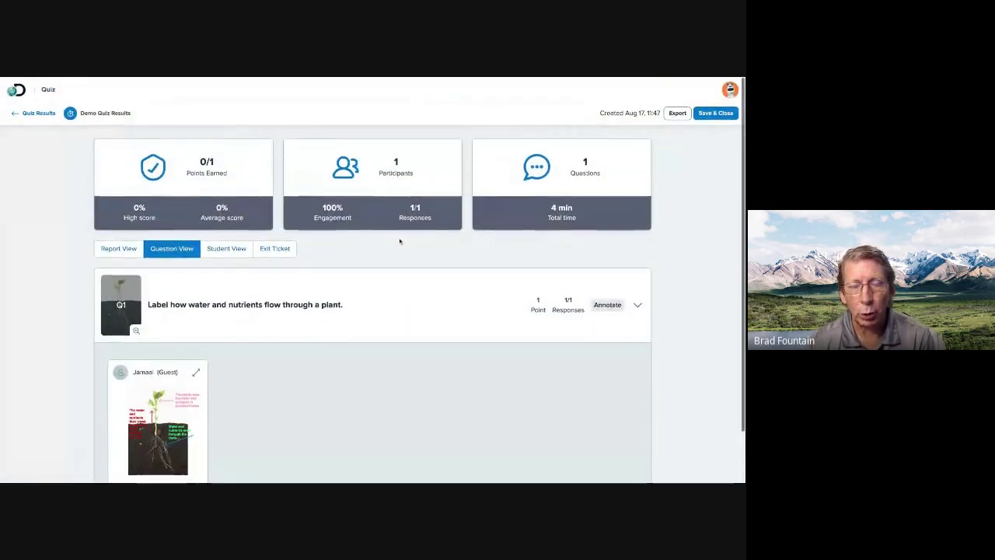
Return to the quiz results list and open "Audio Quiz Example: Land Use in the Amazon" from the third page.
click(39, 114)
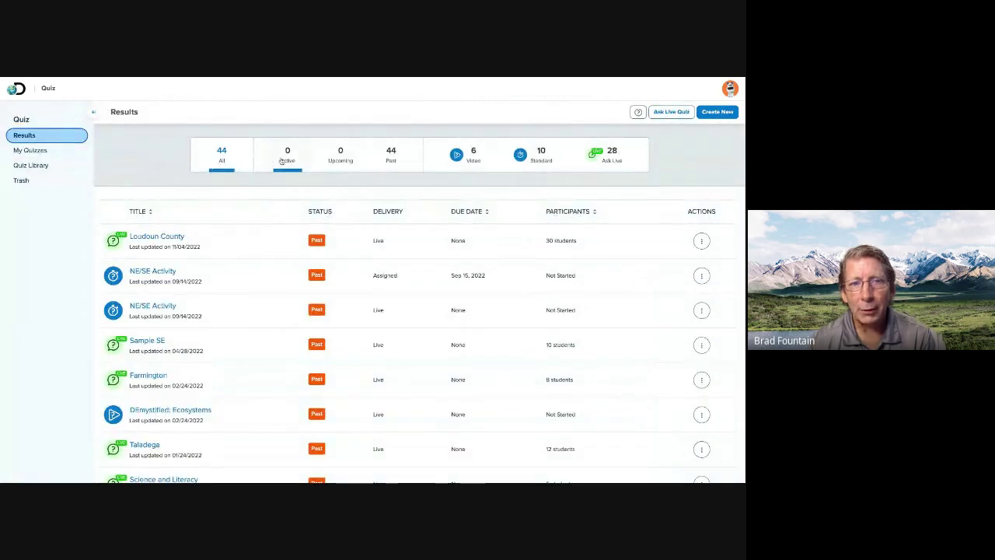
scroll(173, 399, down, 3)
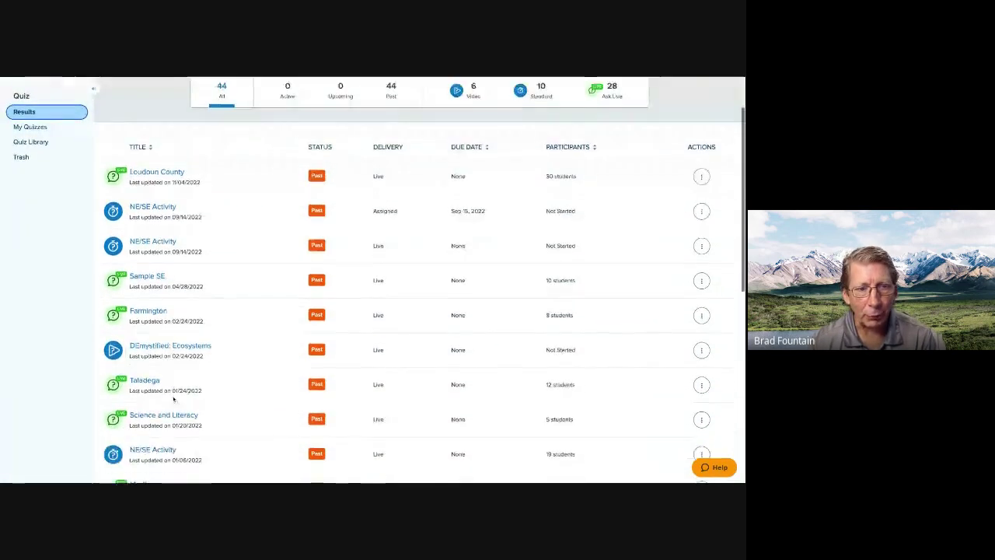
scroll(173, 398, down, 3)
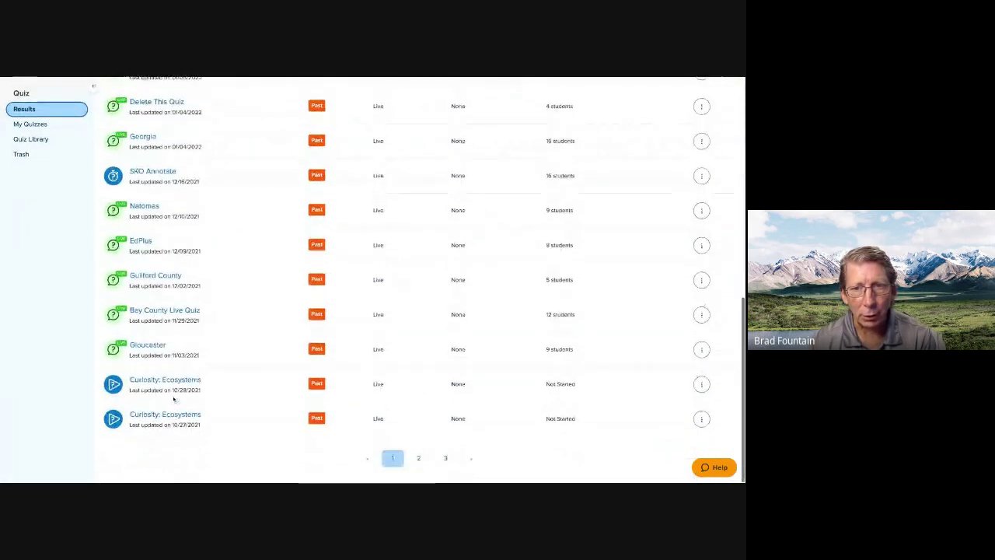
click(420, 461)
scroll(204, 226, down, 5)
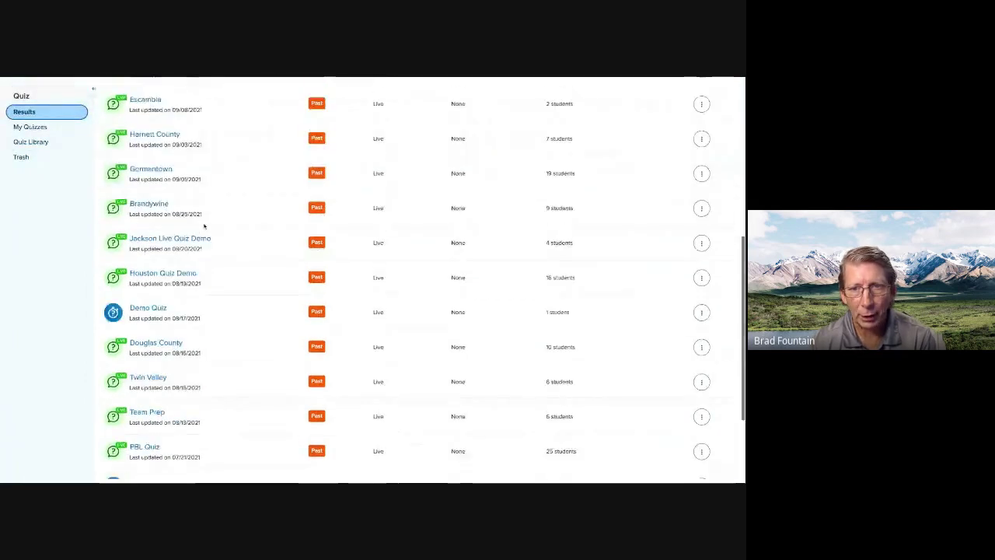
scroll(204, 226, up, 4)
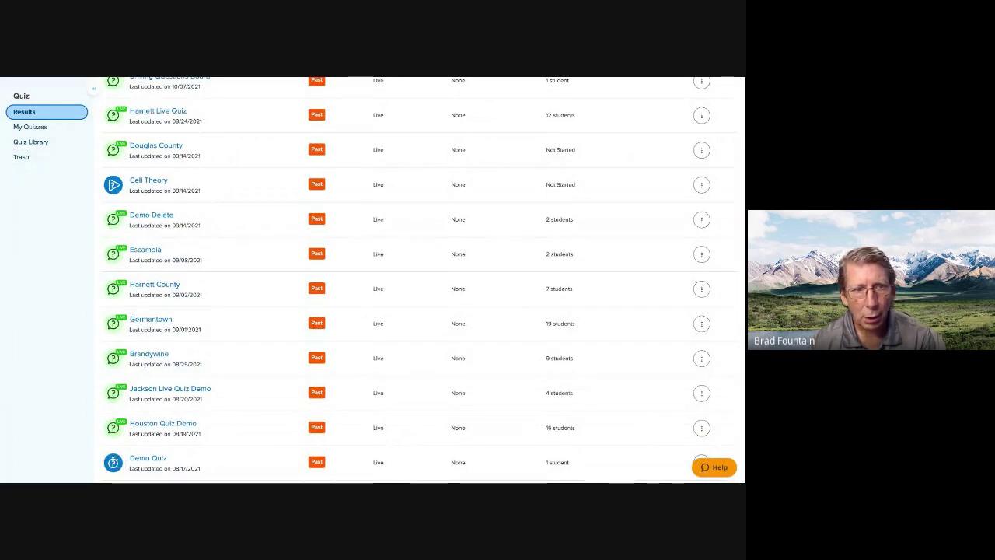
scroll(205, 225, down, 7)
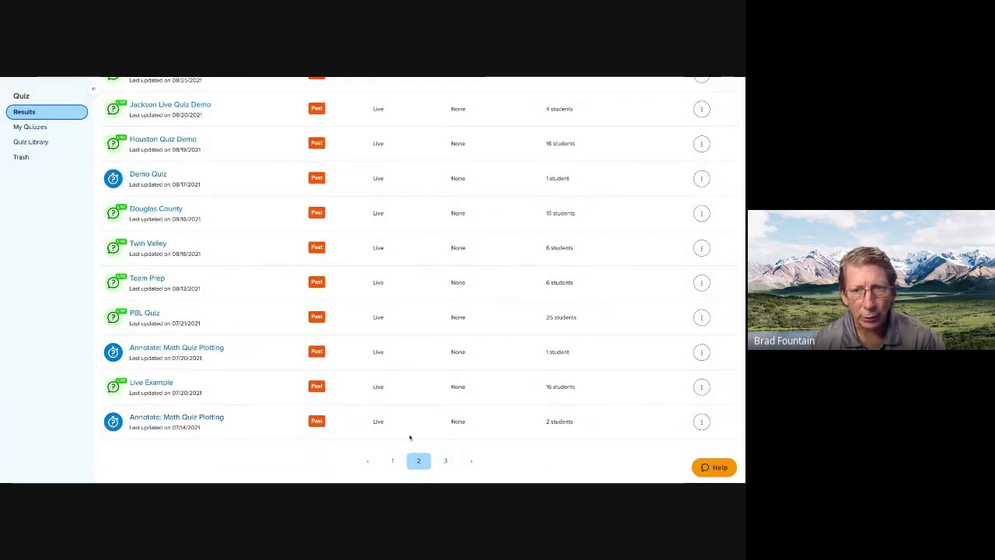
click(449, 461)
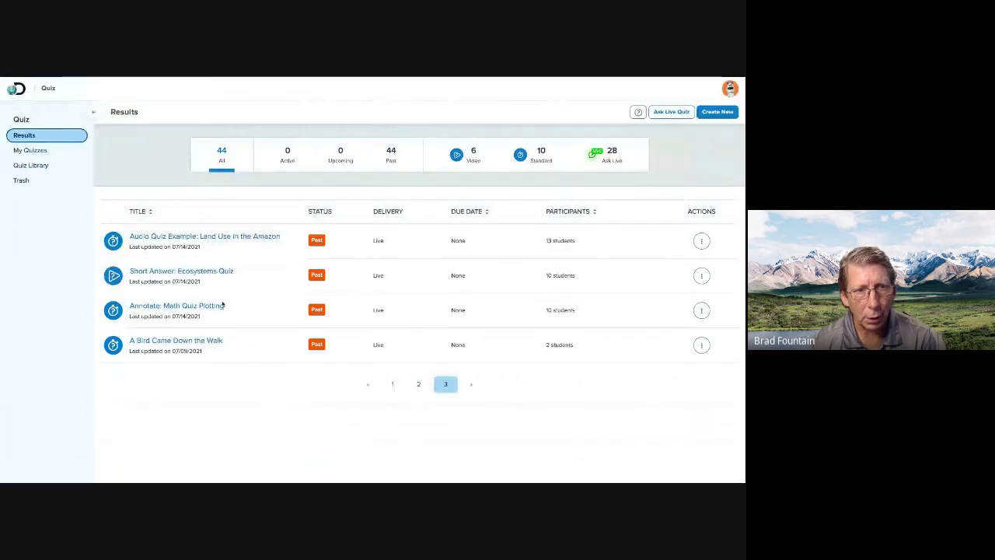
click(168, 238)
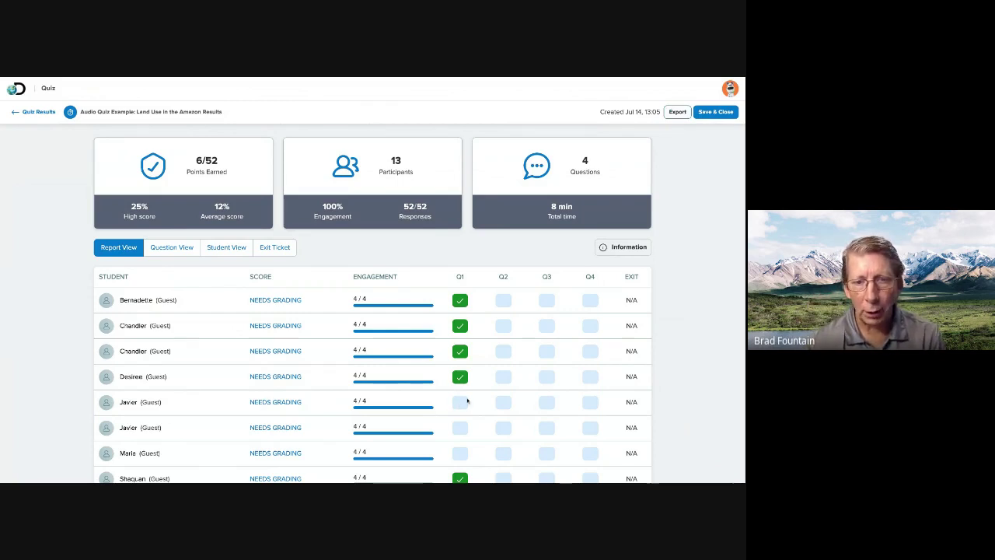
Play the fifth student's first audio answer, mark questions 1 and 2 correct, and return to the quiz results.
click(269, 406)
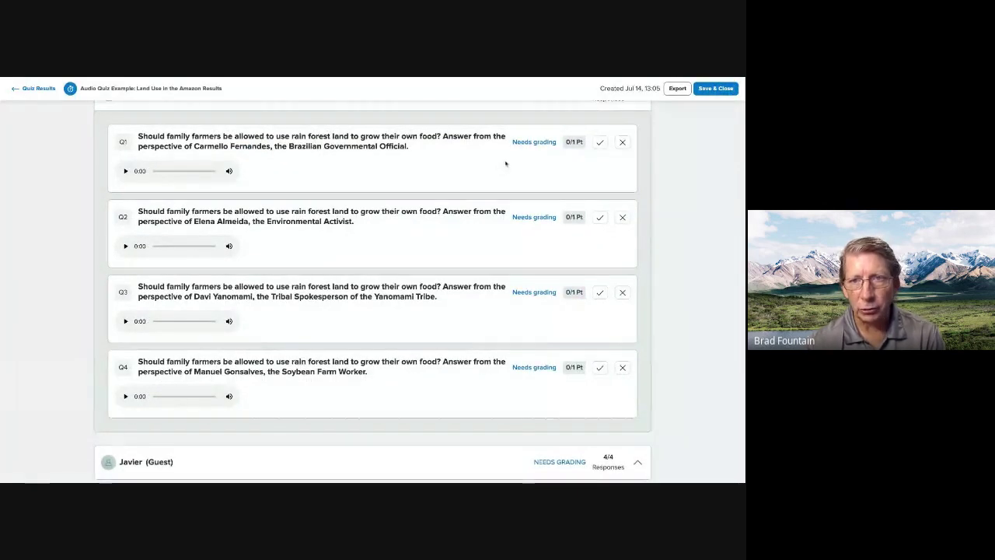
click(126, 171)
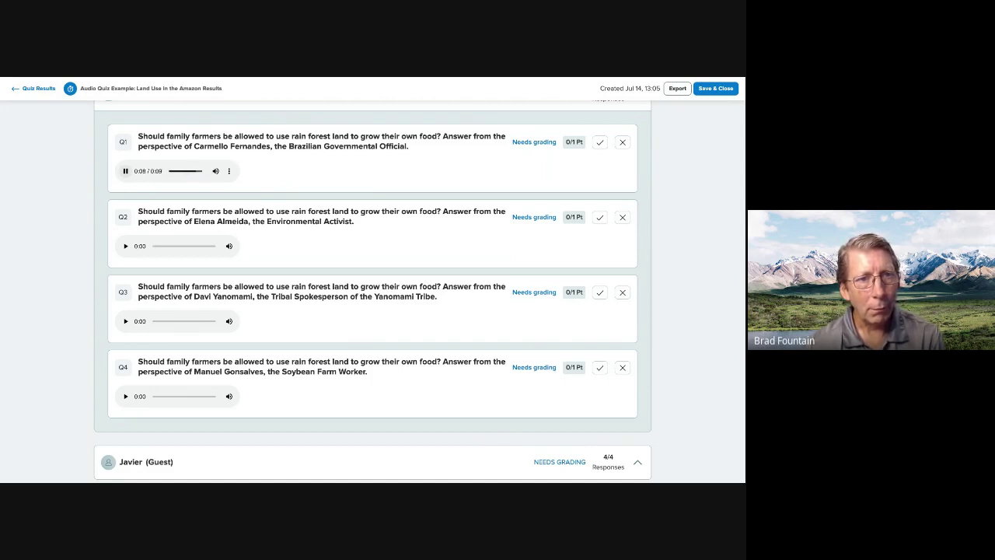
click(599, 144)
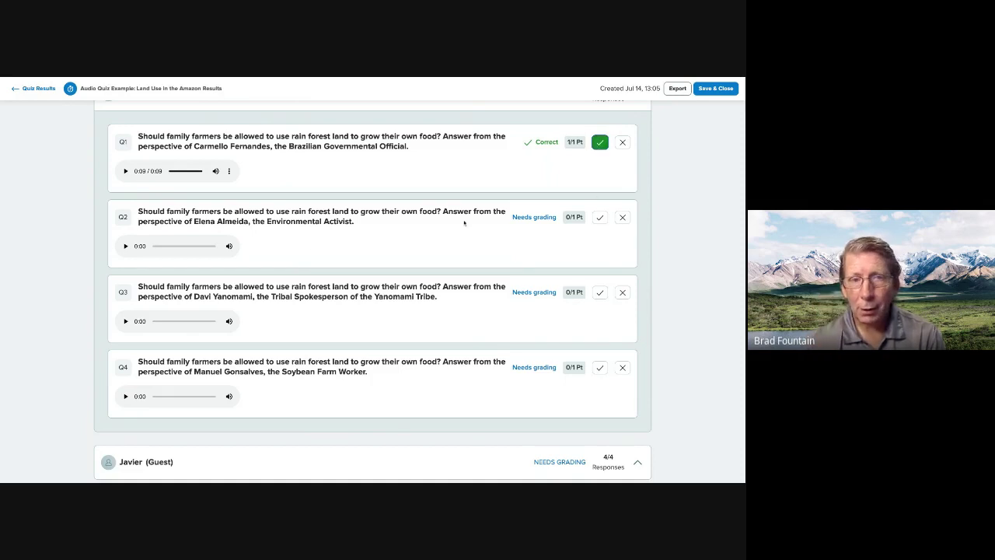
click(599, 218)
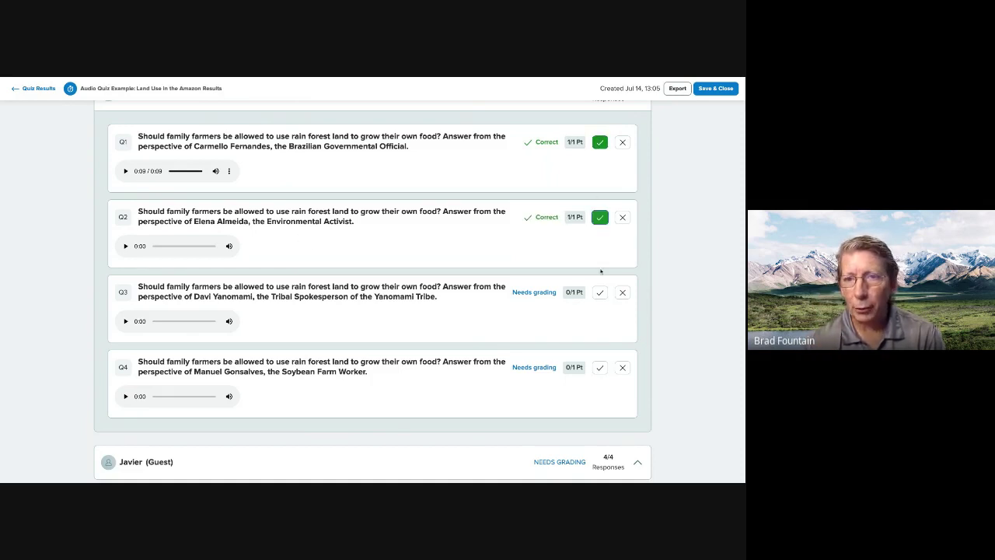
scroll(503, 245, up, 10)
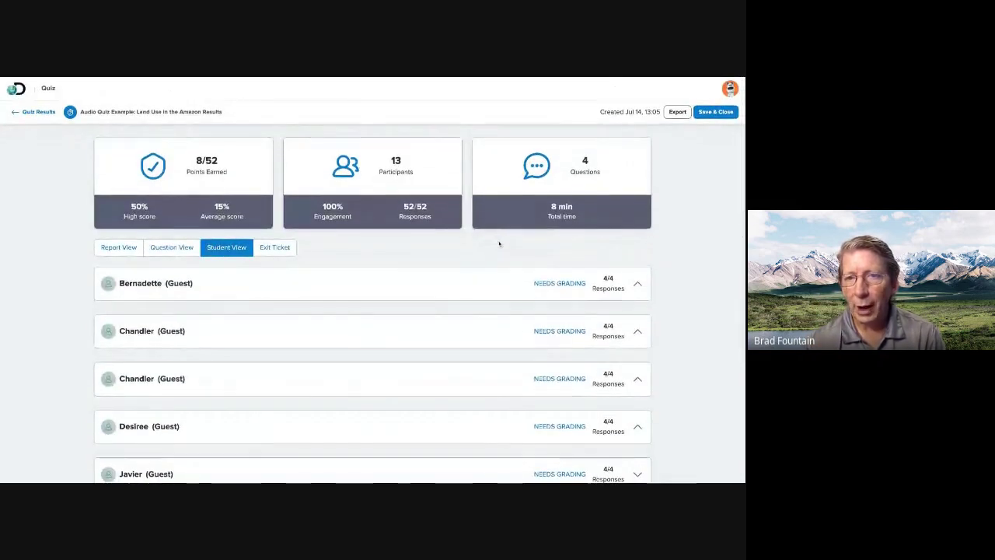
click(35, 112)
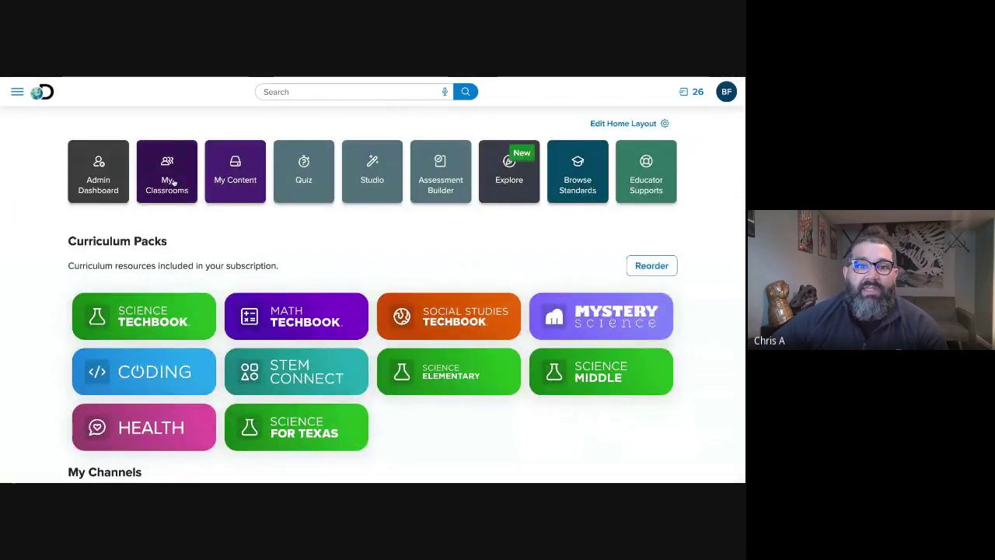
Open the Math TB classroom and review its assignments and the students' turned-in, on-time, late and missing work.
click(173, 182)
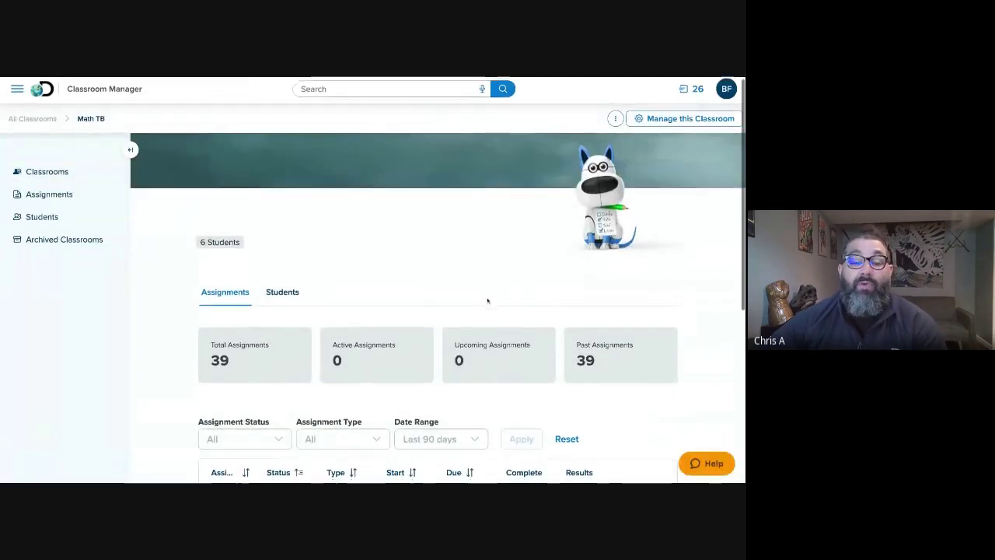
scroll(487, 299, down, 3)
scroll(488, 299, up, 2)
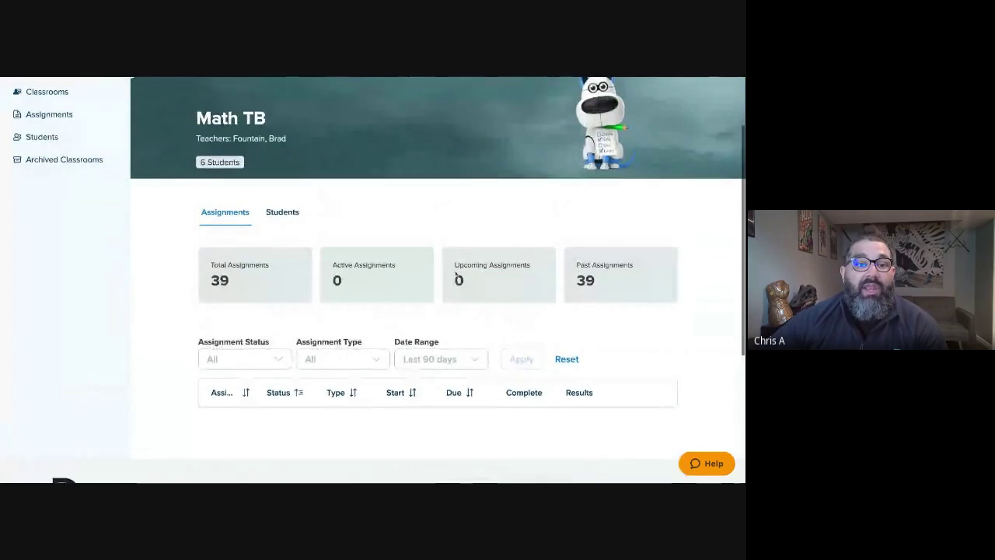
click(273, 215)
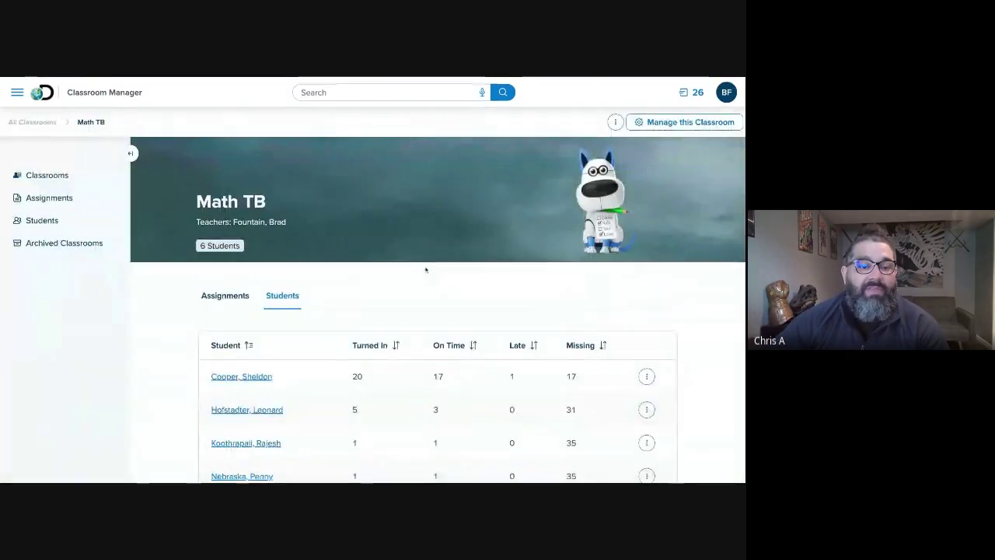
scroll(426, 269, down, 5)
scroll(426, 269, up, 1)
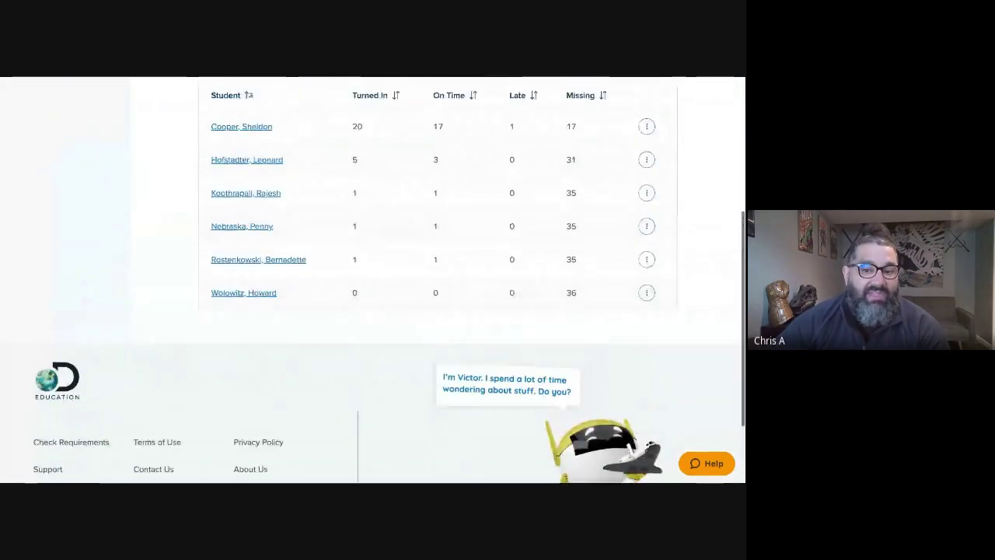
scroll(373, 279, up, 4)
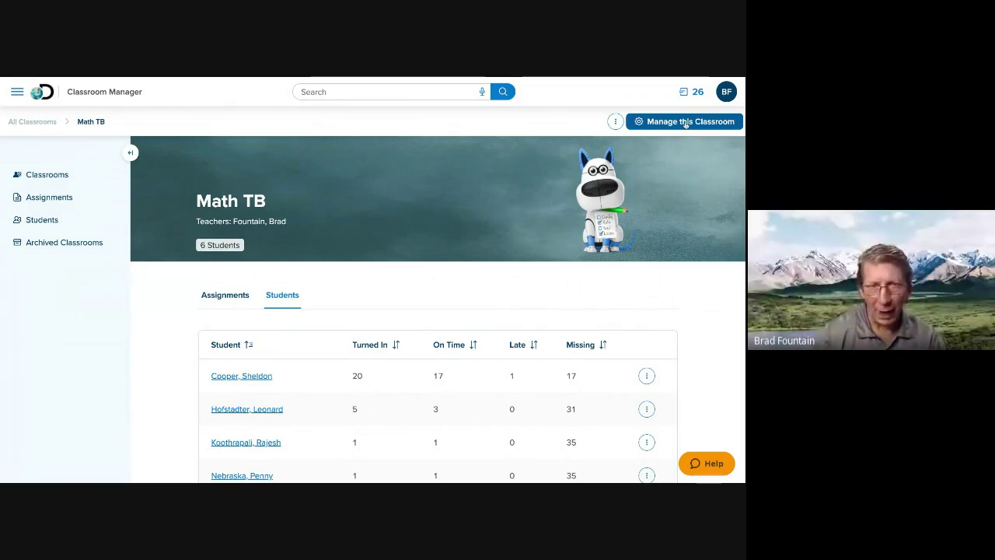
Return to Quiz through the home page and launch an Ask Live Quiz named "Delete Me 2".
click(42, 96)
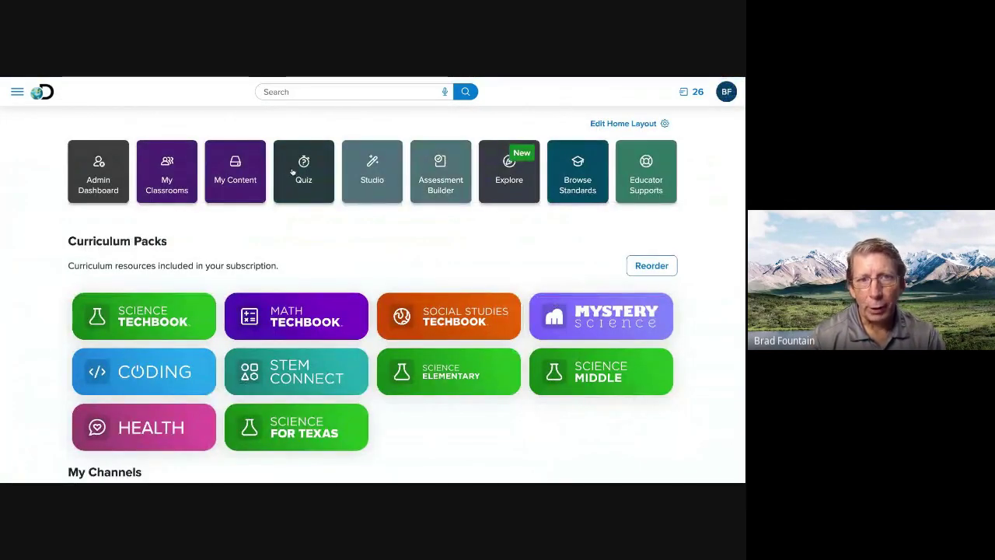
click(293, 172)
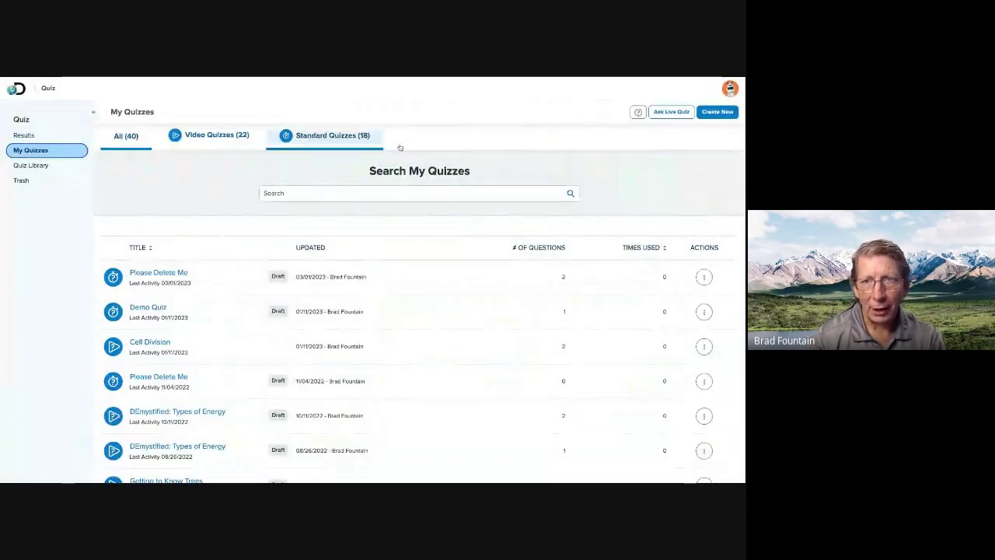
click(673, 113)
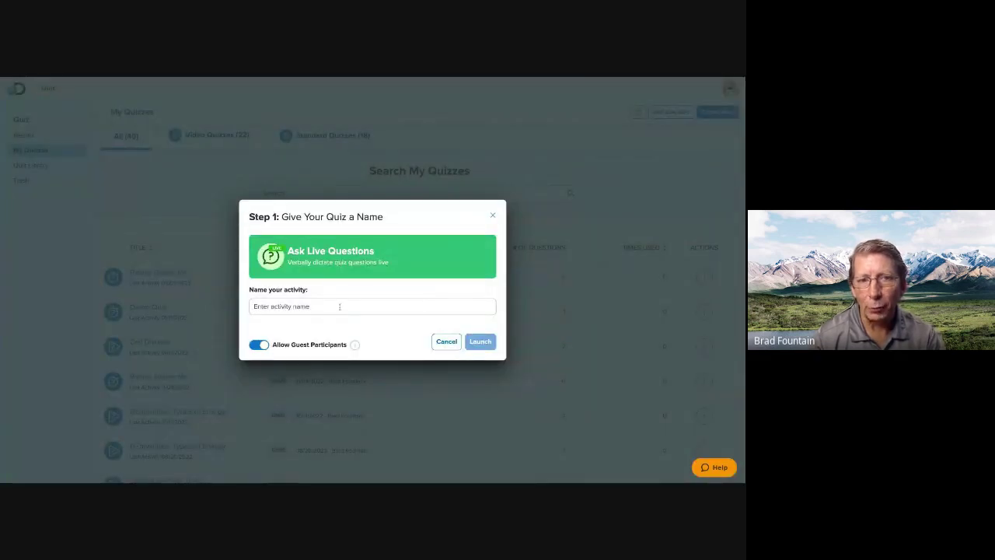
click(340, 306)
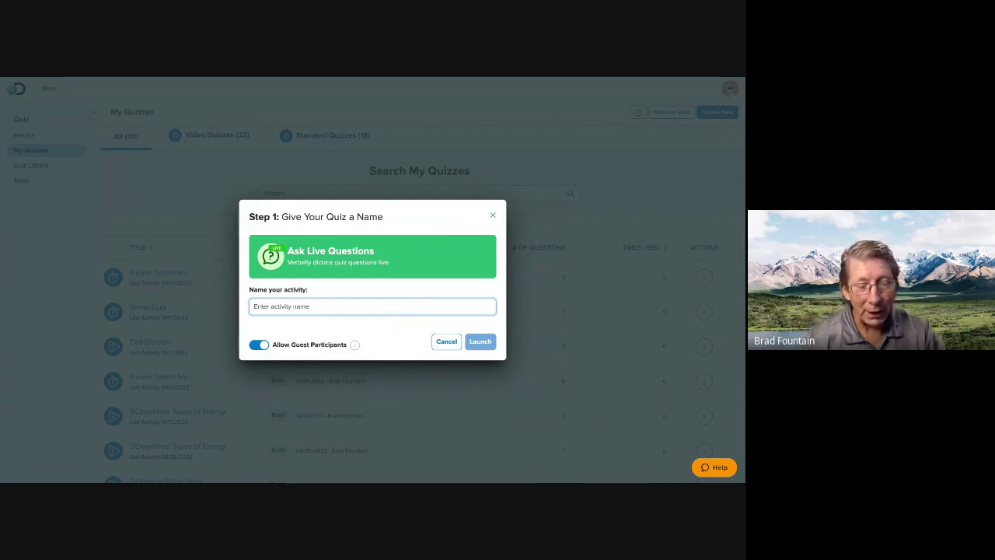
text(Dele)
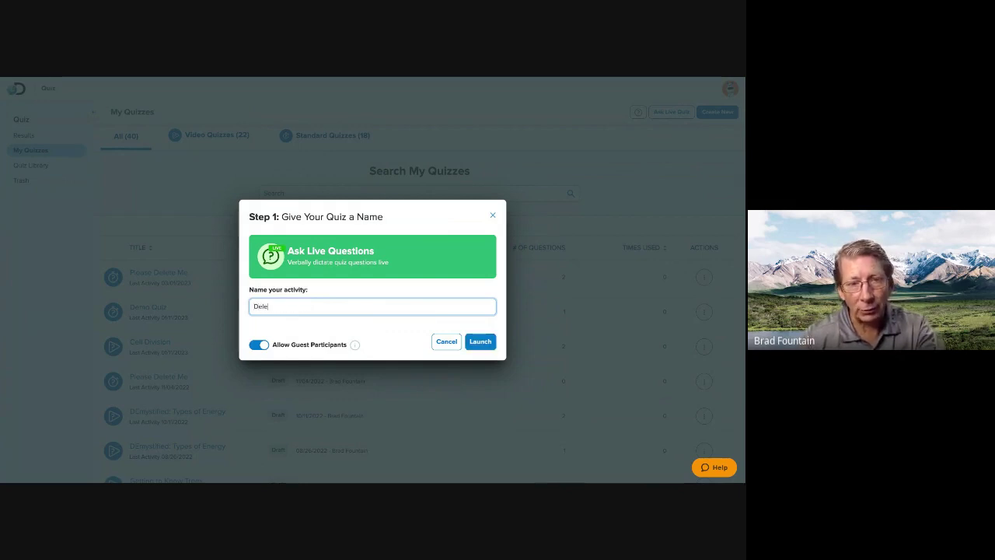
key(BackSpace)
text(Delet)
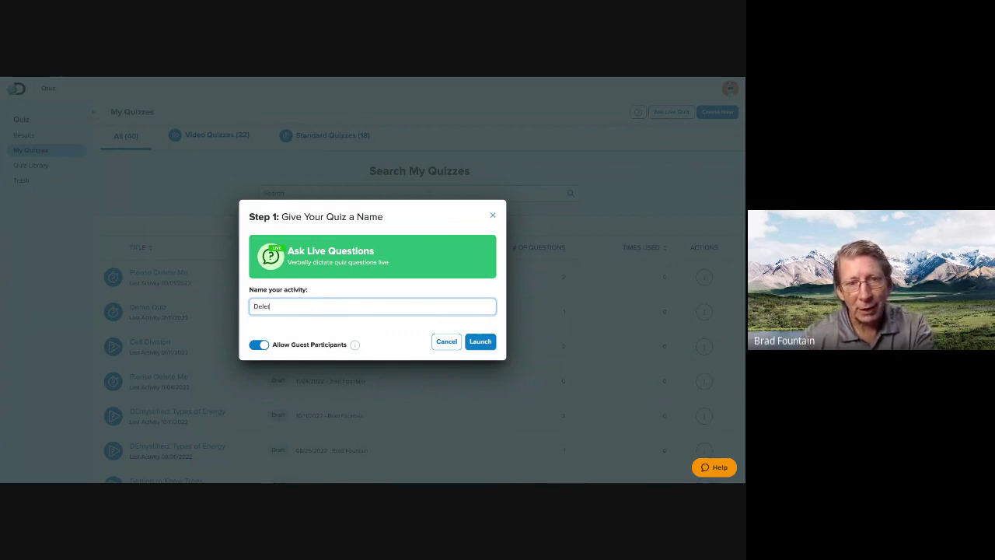
text(e Me 2)
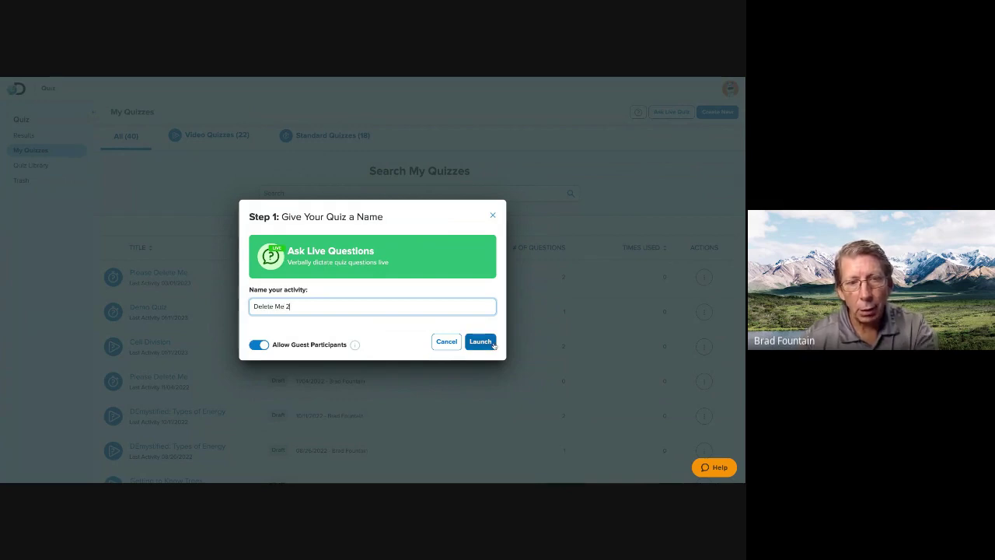
click(474, 342)
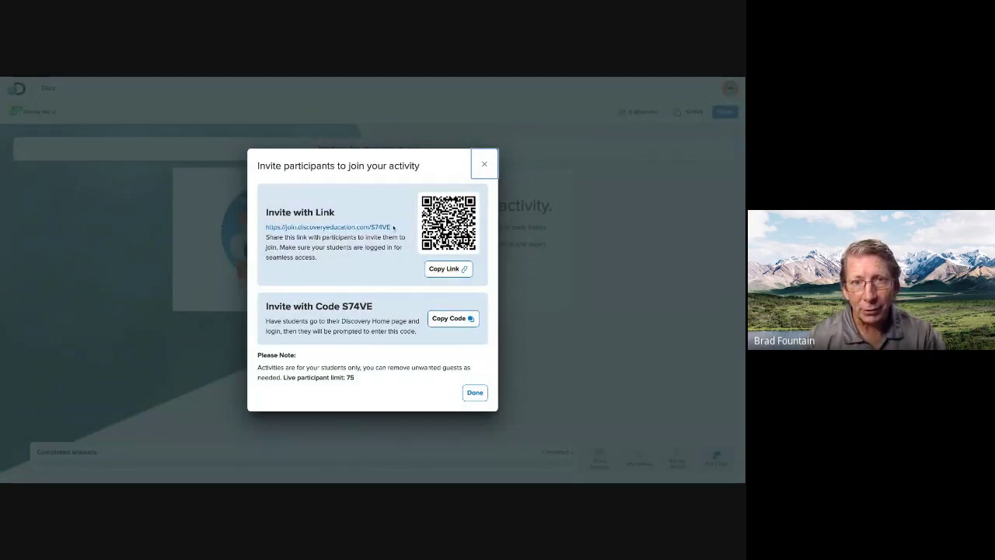
Highlight the join link for participants, close the invitation, and show the students' answers with their names hidden.
drag(393, 227, 265, 227)
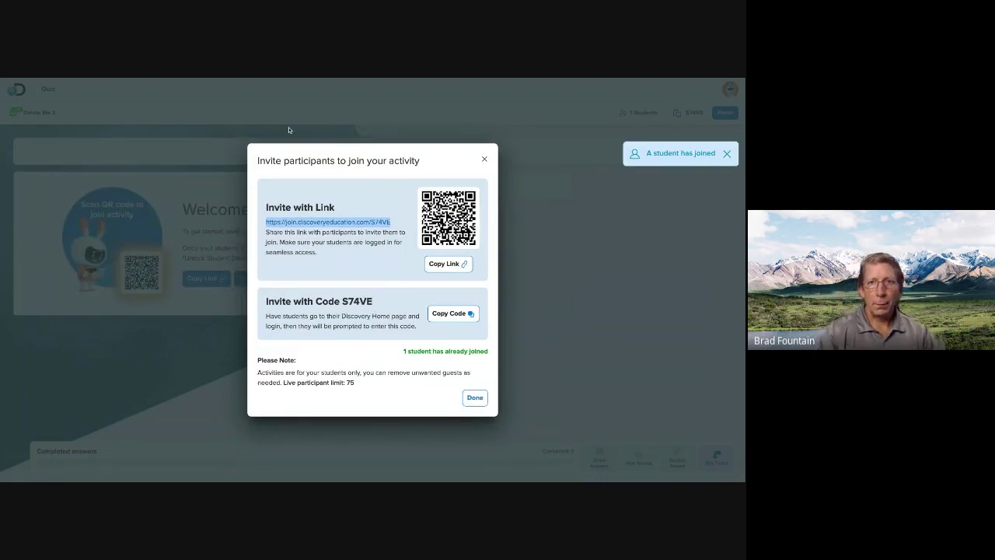
click(483, 159)
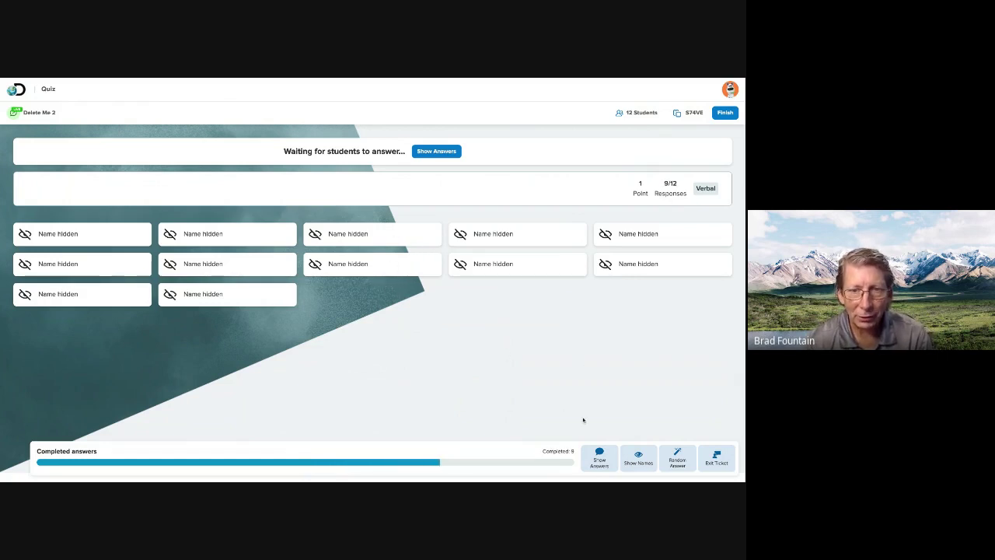
click(599, 458)
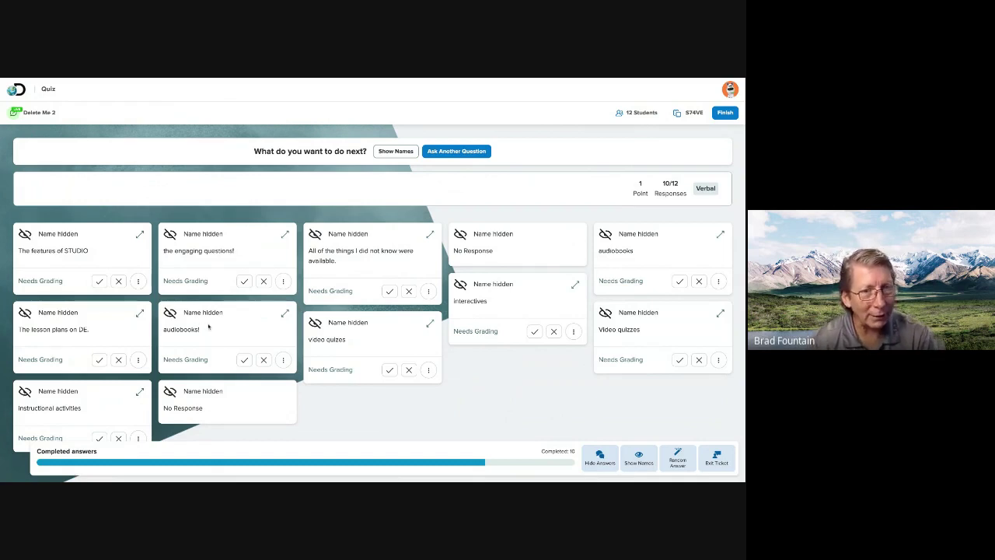
Enlarge and close the "audiobooks!" answer, and mark every submitted student answer correct.
click(208, 326)
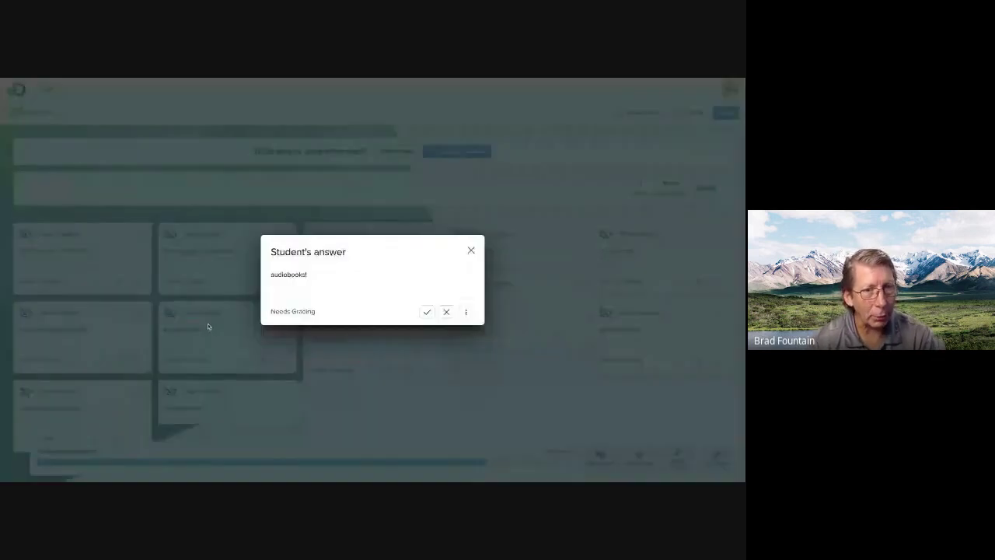
click(471, 250)
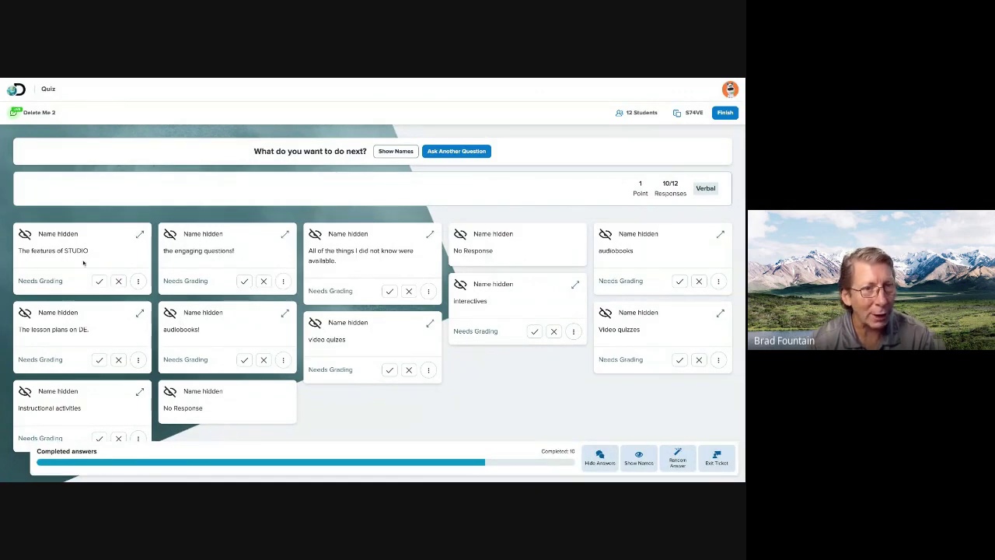
click(244, 360)
click(99, 281)
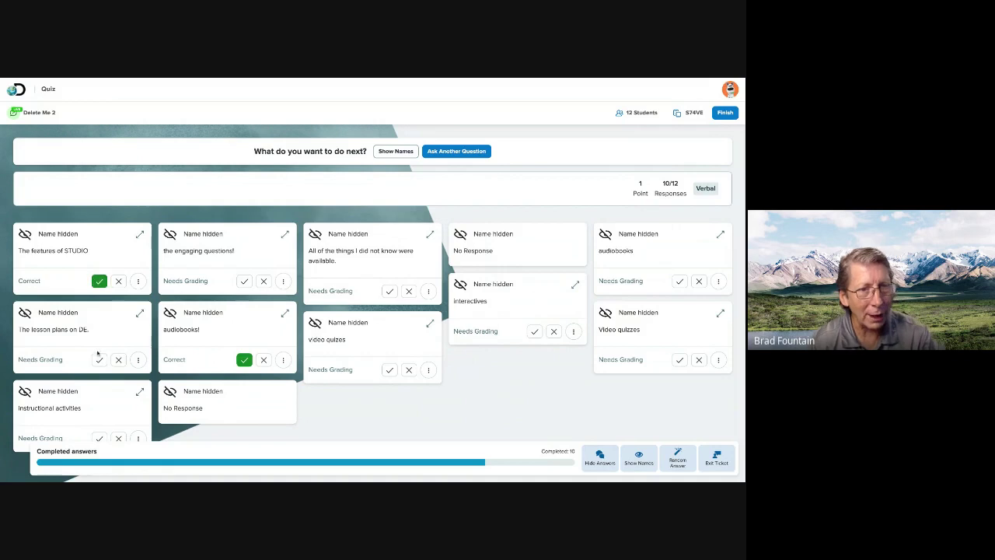
click(99, 359)
click(99, 438)
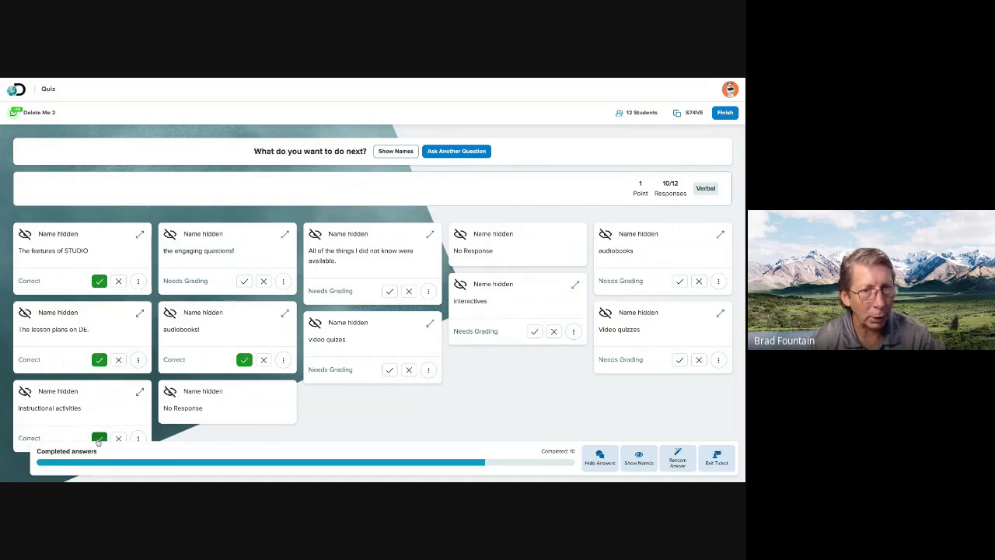
click(244, 280)
click(388, 291)
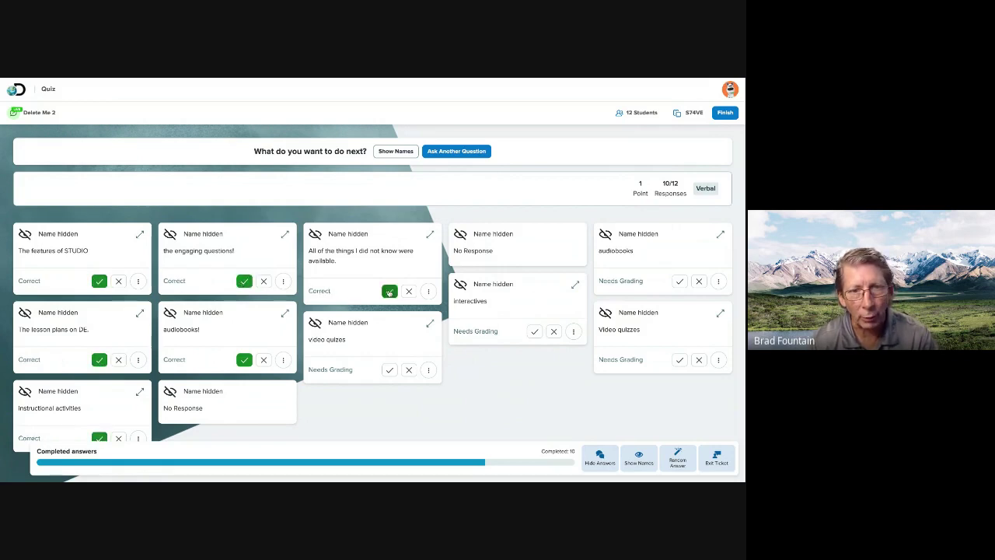
click(389, 369)
click(534, 331)
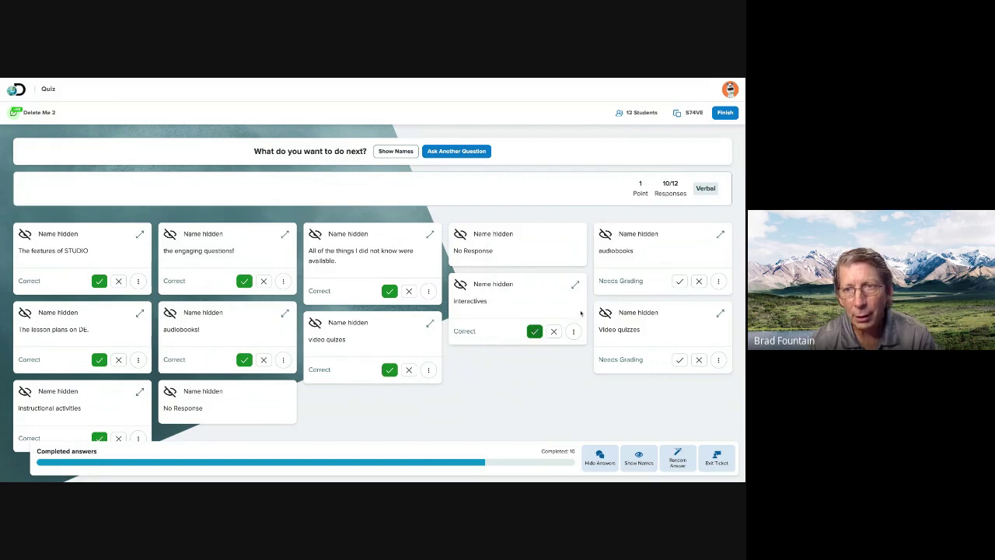
click(680, 281)
click(679, 360)
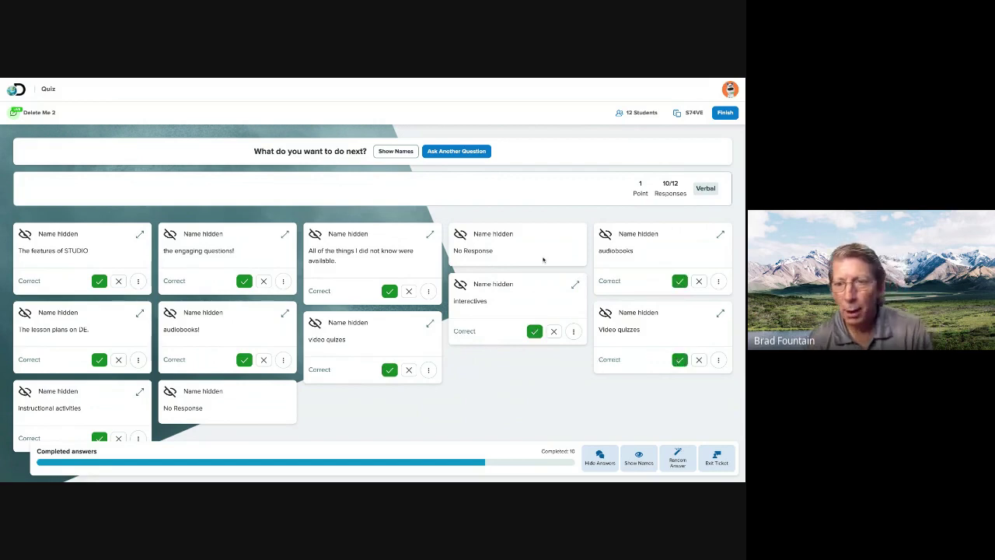
Display a random student answer three times, closing each one after viewing it.
click(682, 456)
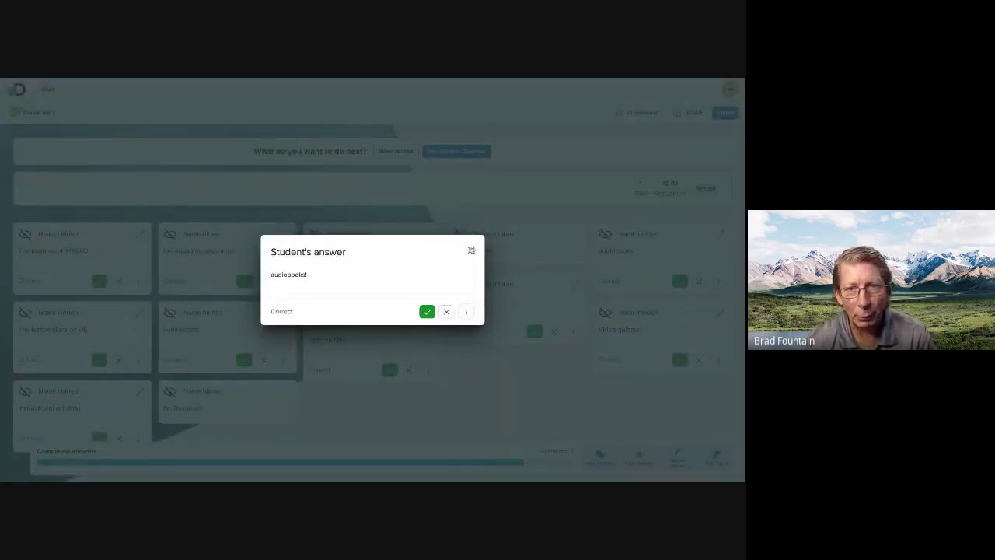
click(471, 250)
click(677, 459)
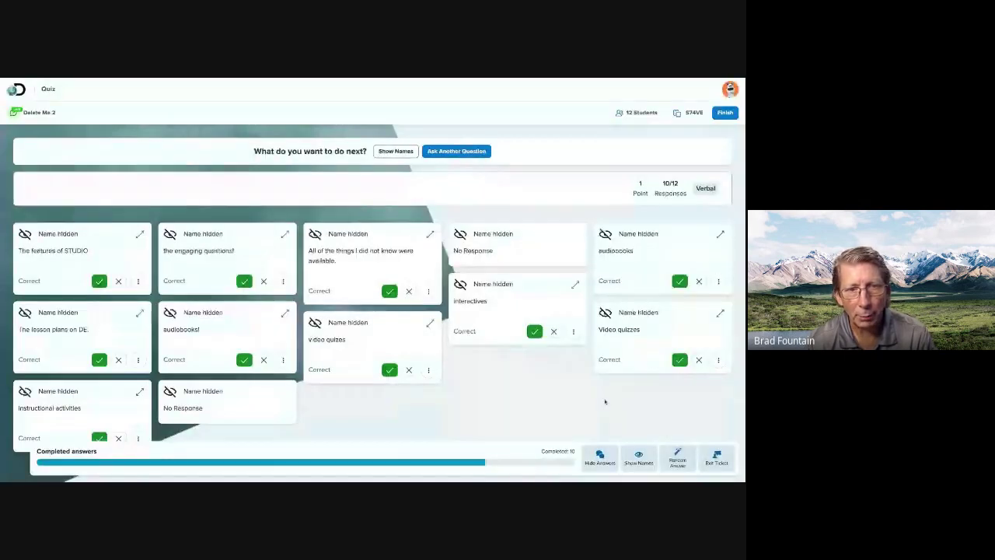
click(471, 249)
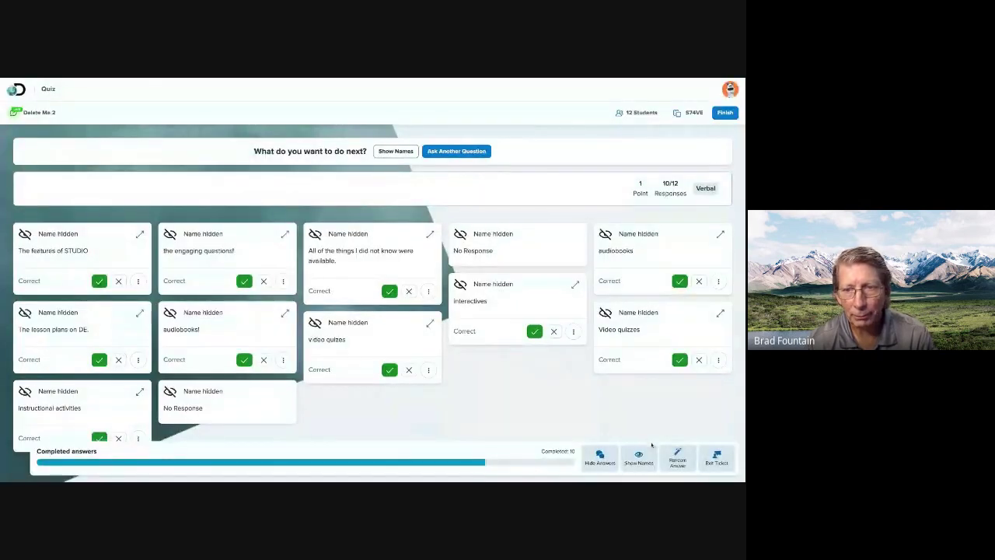
click(677, 459)
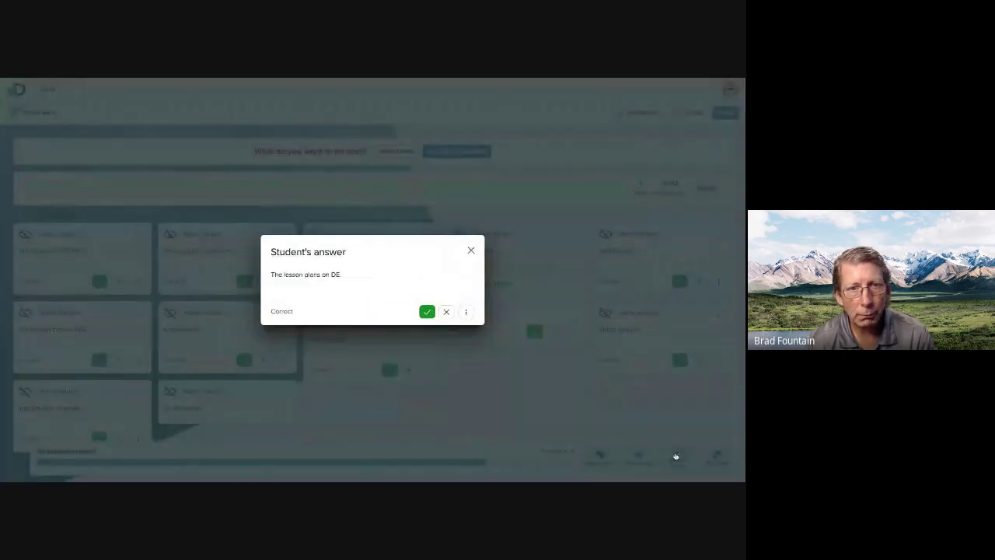
click(471, 250)
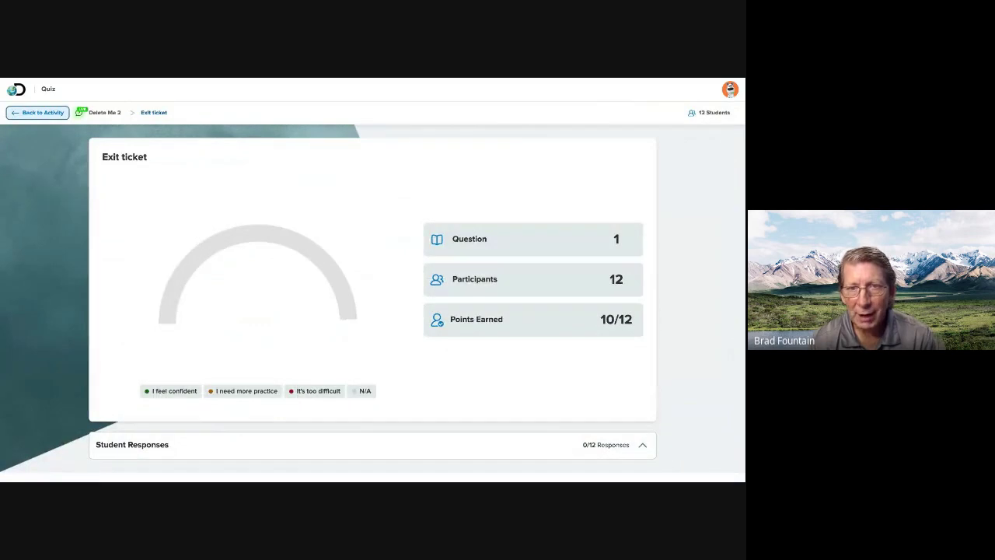
Run the exit ticket for the participants, review its confidence chart, and return to the activity to finish it.
mouse_move(340, 360)
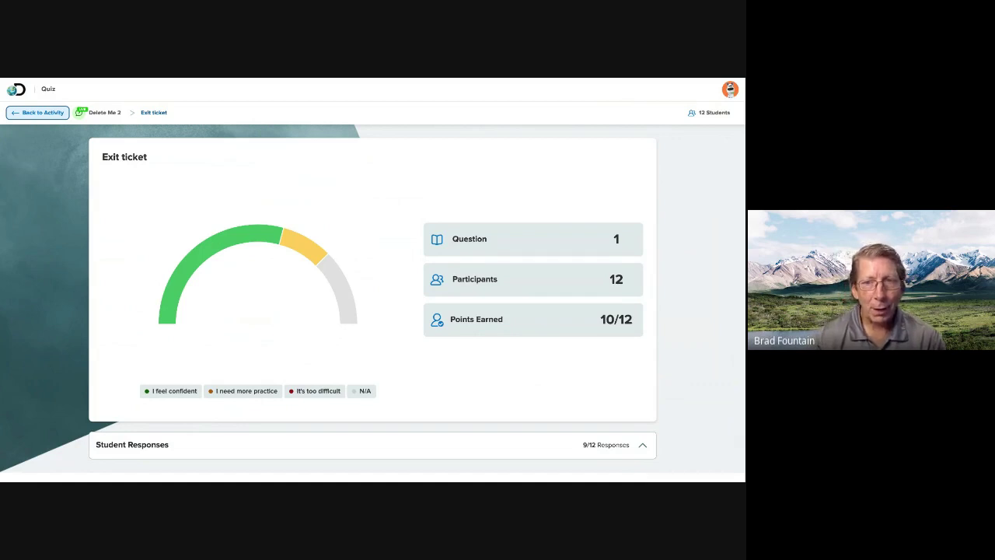
click(34, 114)
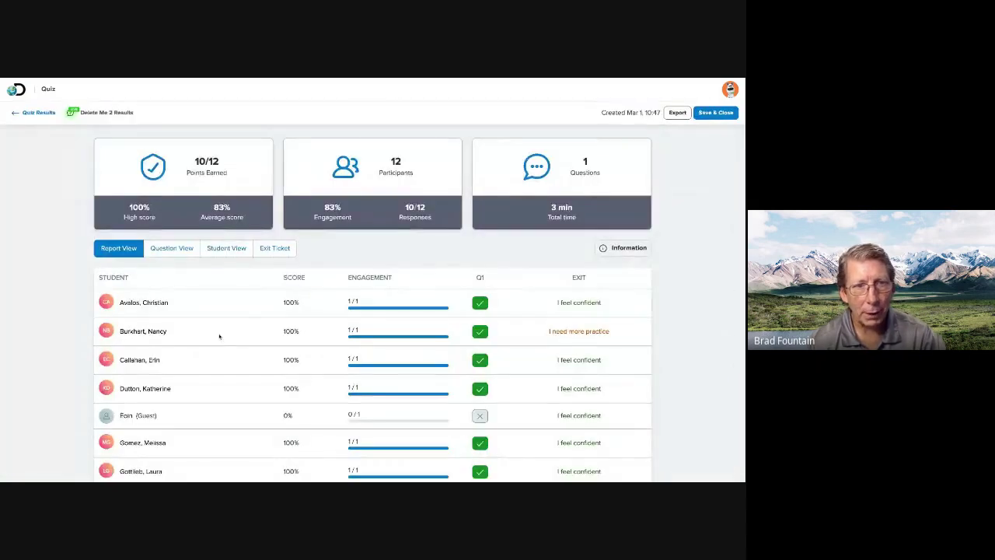
Examine the students' scores and exit responses in Report View, and expand the Q1 answers in Question View.
scroll(362, 381, down, 3)
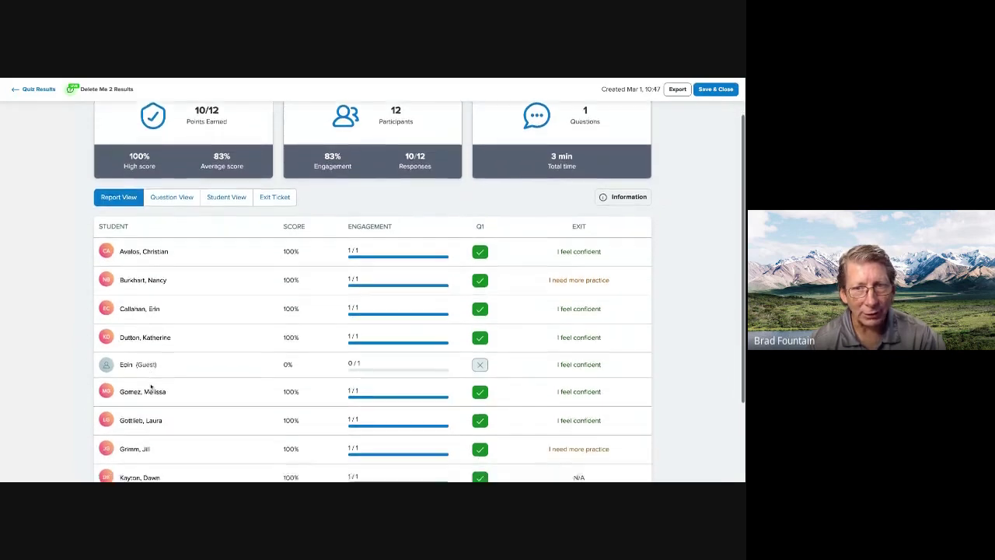
scroll(357, 291, up, 2)
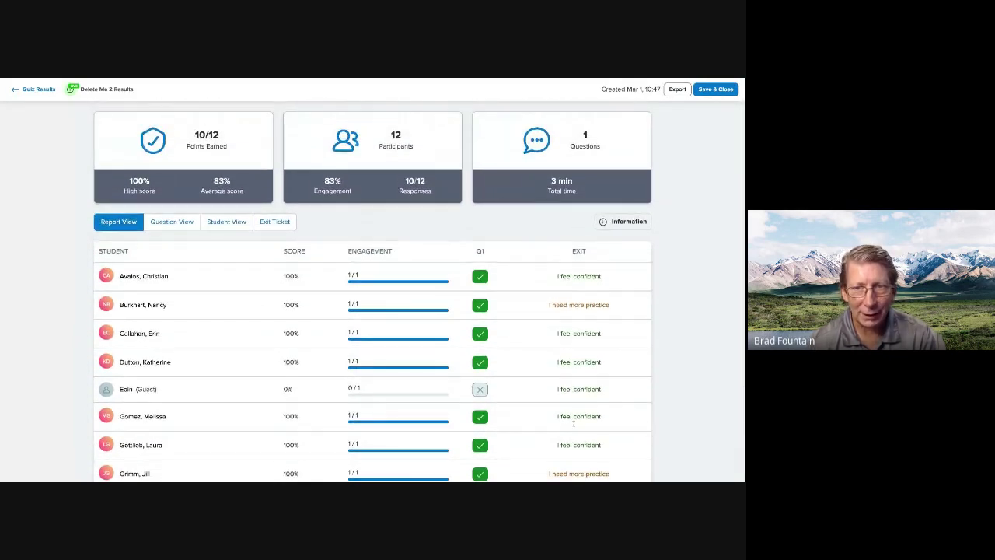
click(172, 222)
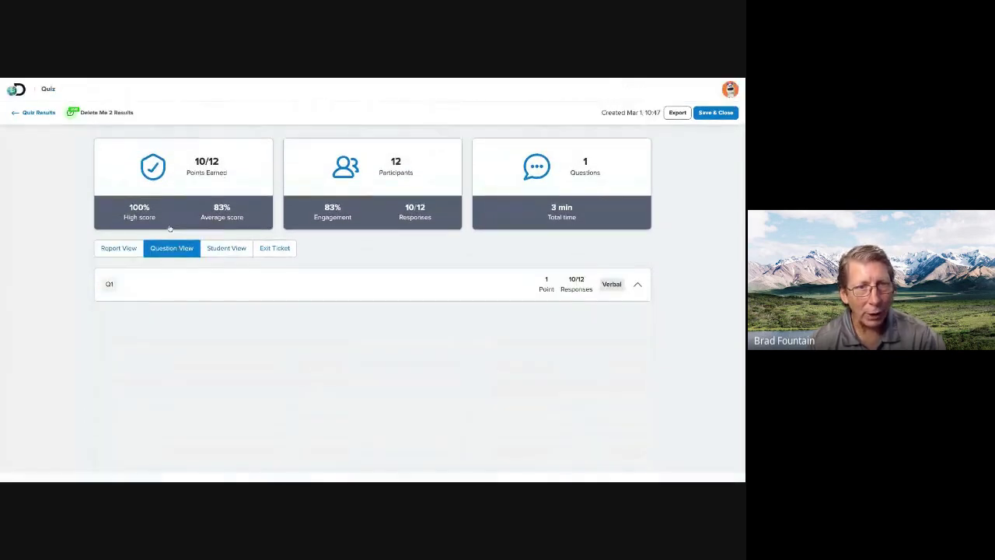
click(638, 284)
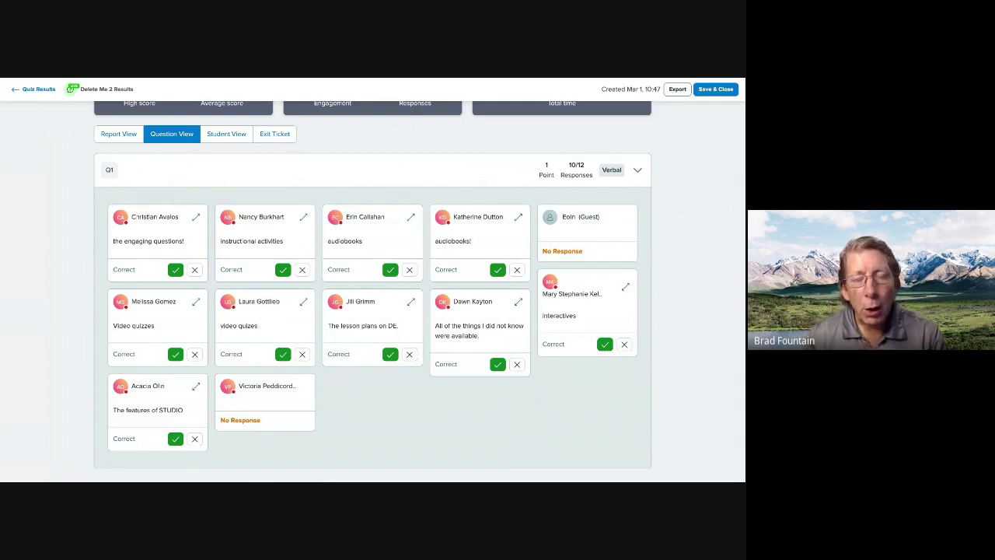
Save and close the "Delete Me 2" results and return to the home page.
scroll(458, 194, up, 3)
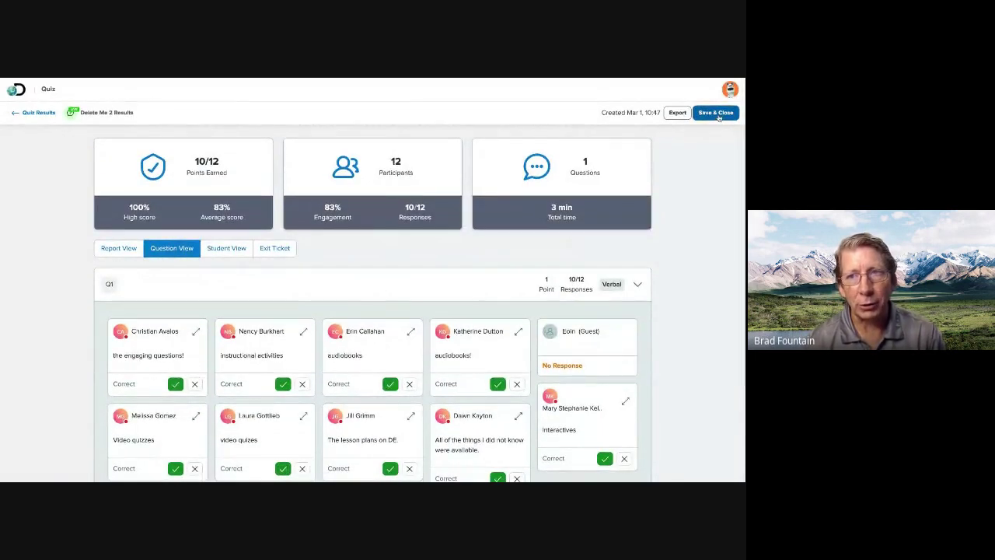
click(716, 113)
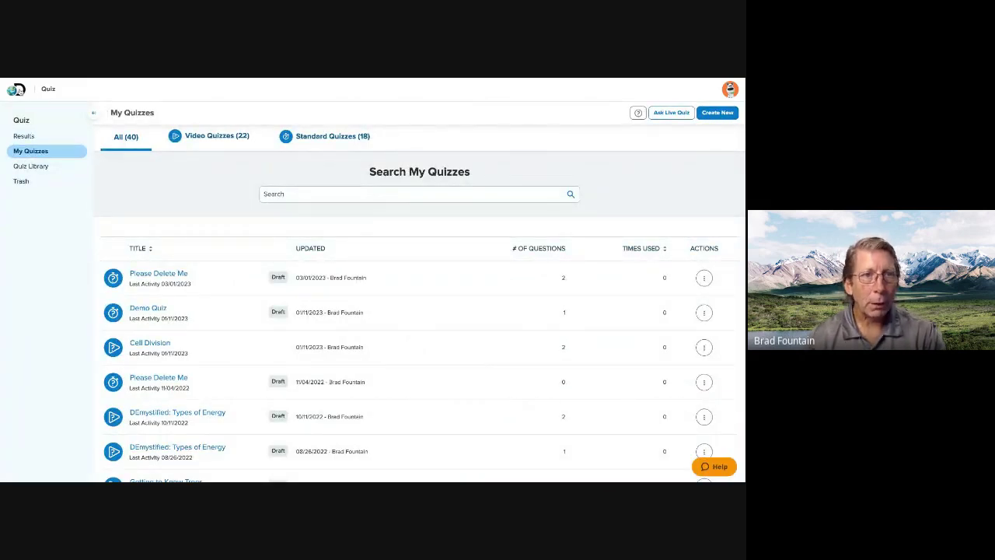
click(17, 90)
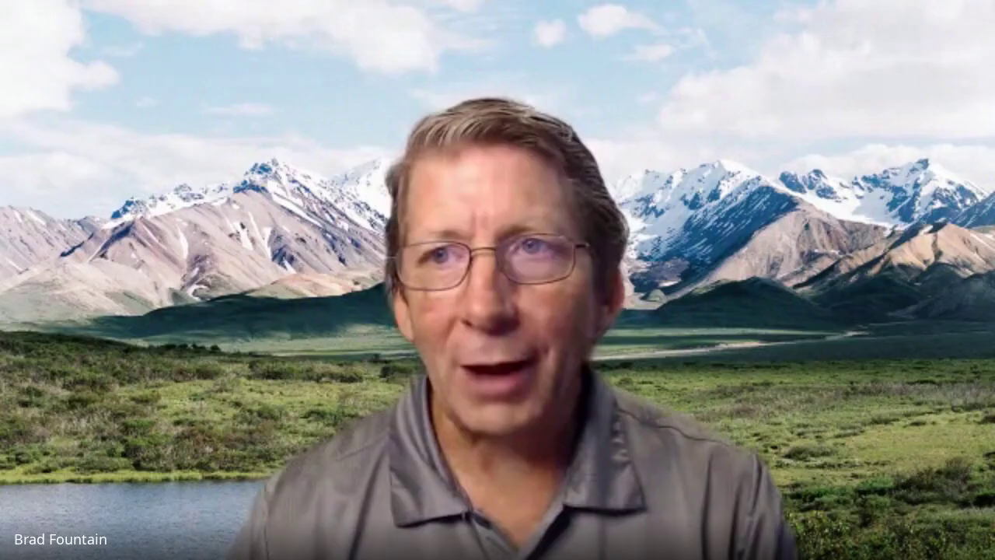